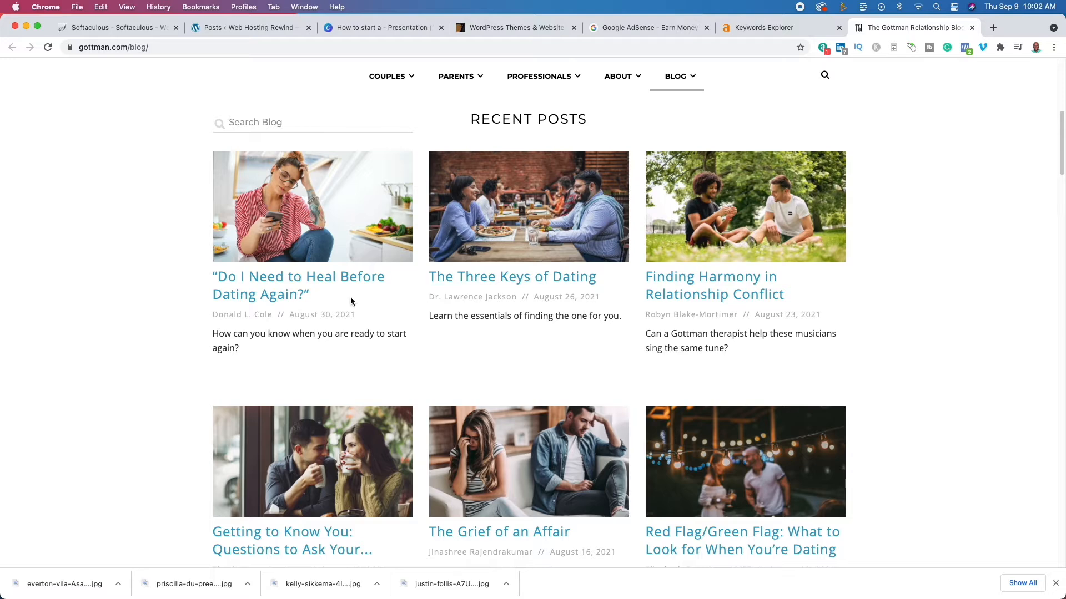
Copy the domain gottman.com from the web address of the relationship blog
{"action": "scroll", "coordinate": [350, 303], "scroll_direction": "down", "scroll_amount": 3}
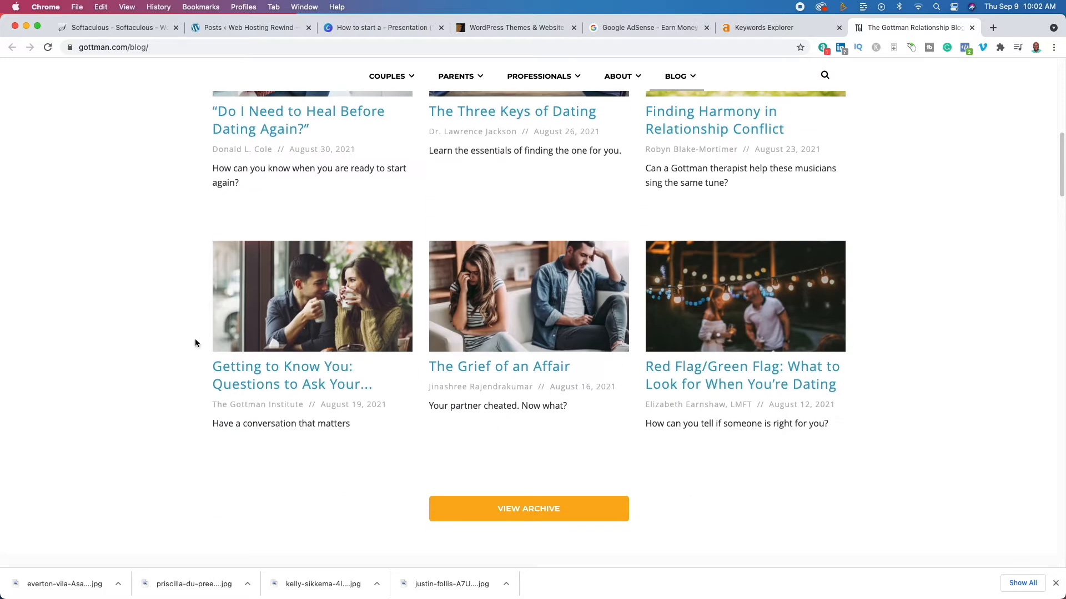
{"action": "scroll", "coordinate": [151, 315], "scroll_direction": "down", "scroll_amount": 7}
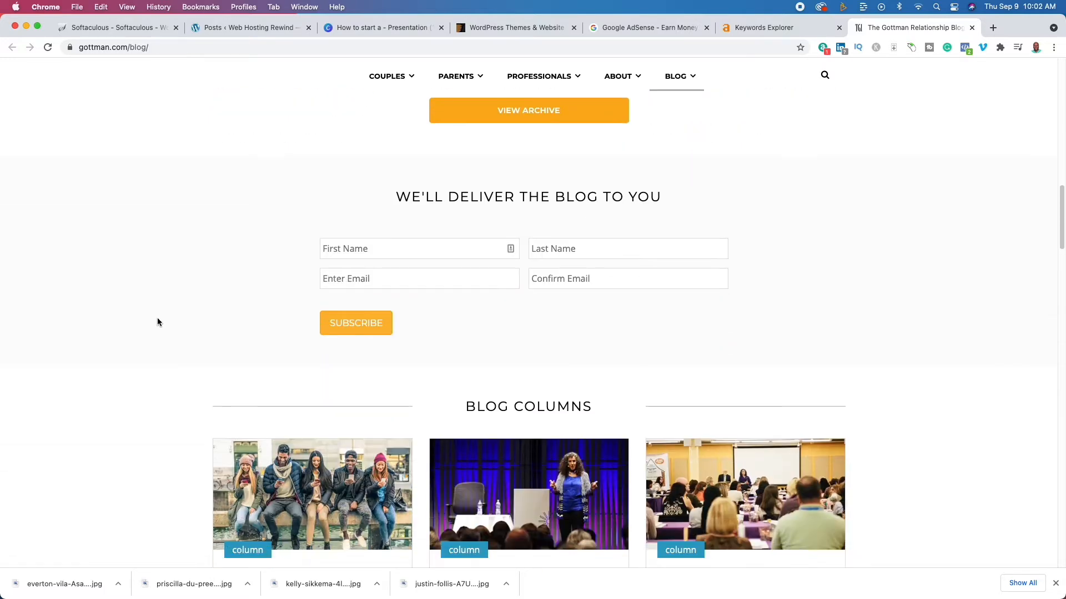
{"action": "scroll", "coordinate": [158, 317], "scroll_direction": "up", "scroll_amount": 6}
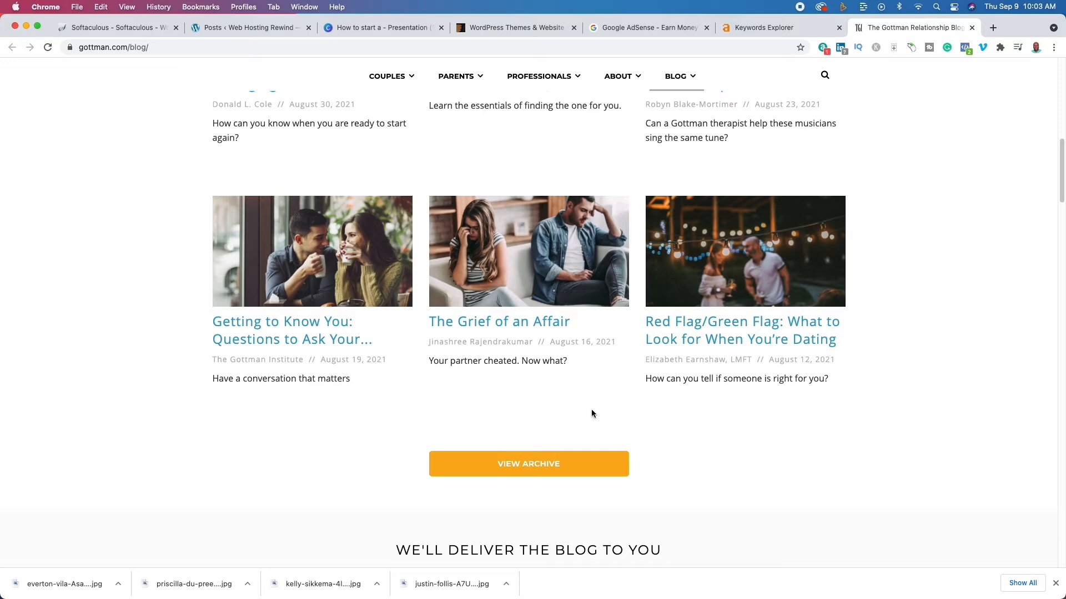
{"action": "scroll", "coordinate": [591, 413], "scroll_direction": "up", "scroll_amount": 5}
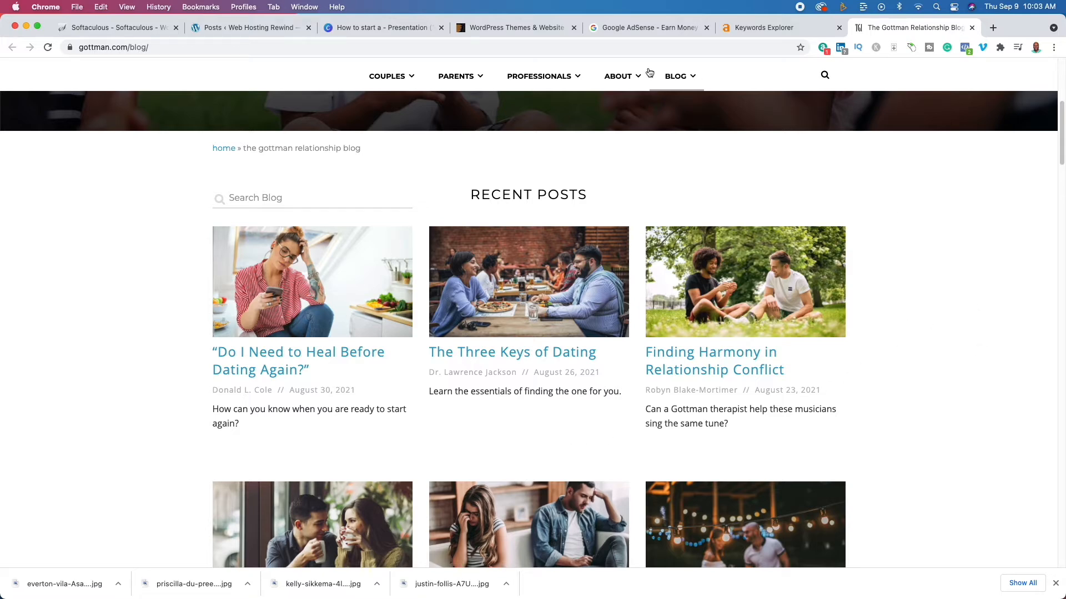
{"action": "left_click", "coordinate": [184, 46]}
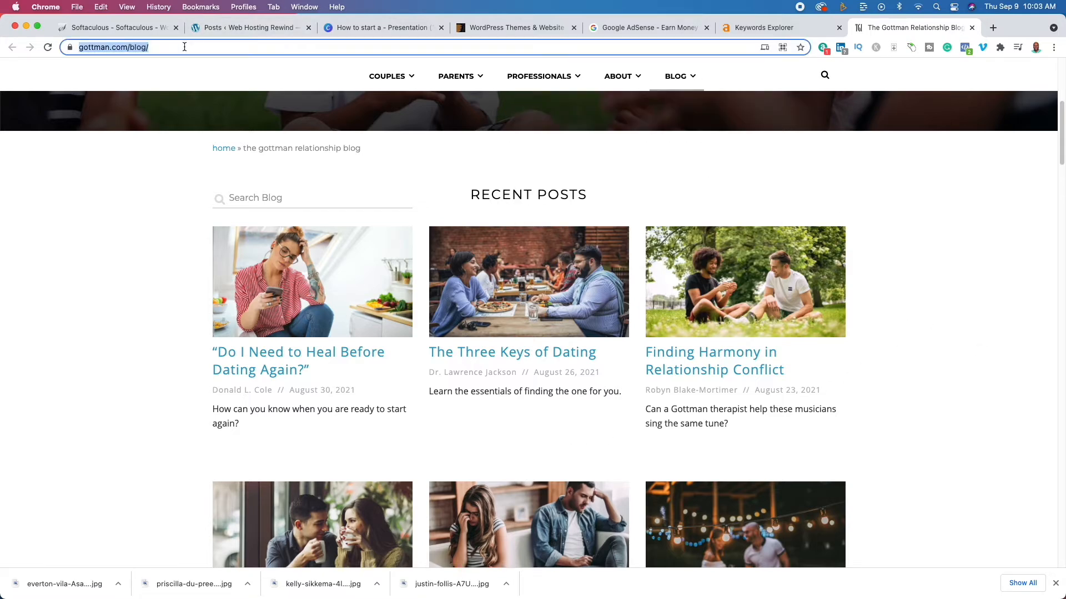
{"action": "left_click", "coordinate": [184, 47]}
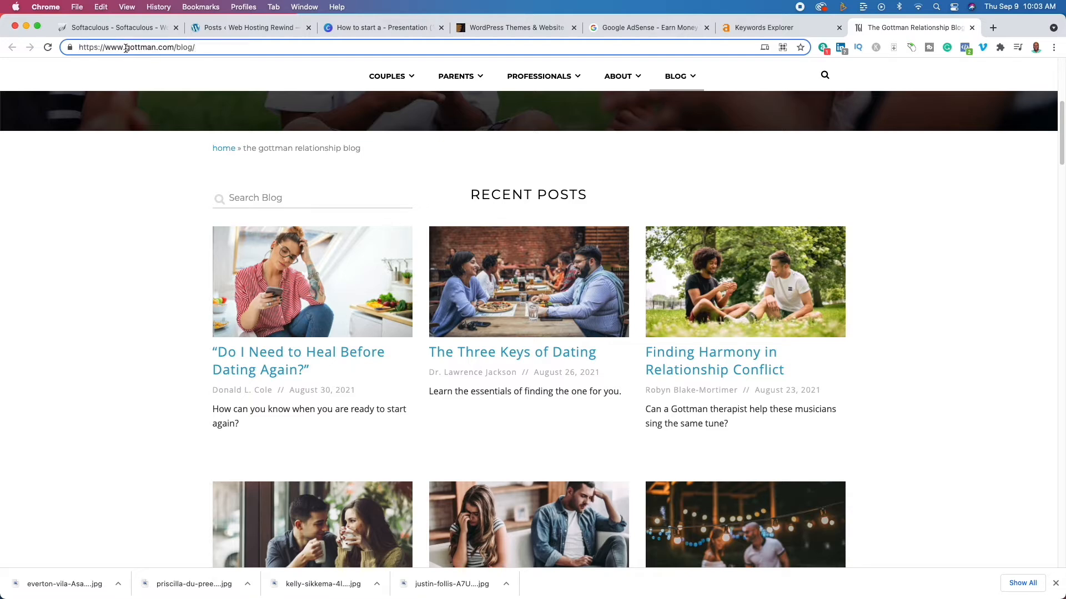
{"action": "left_click_drag", "start_coordinate": [126, 48], "coordinate": [170, 50]}
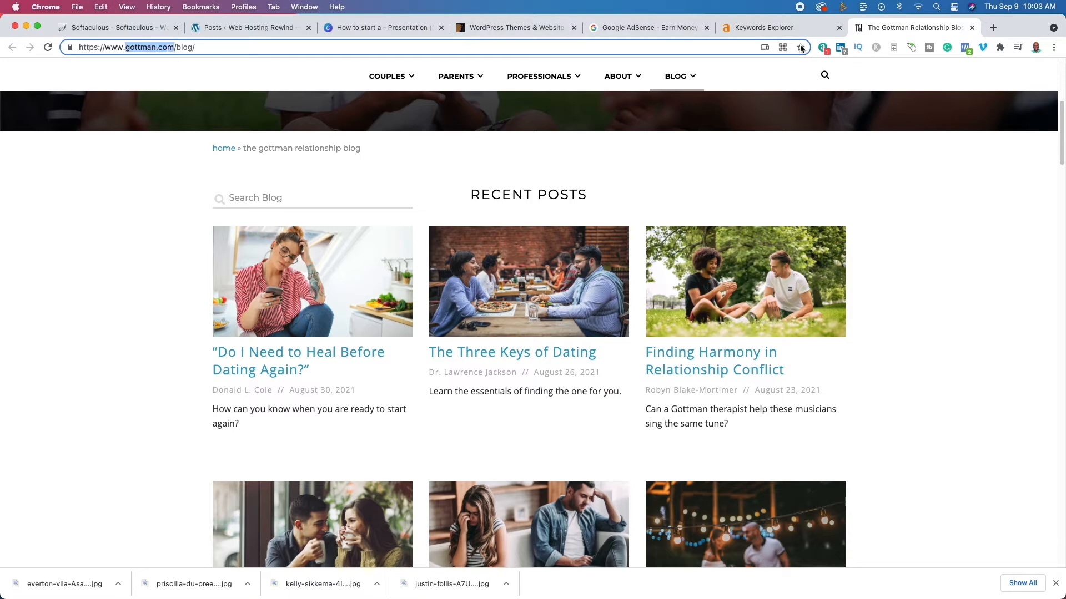
Switch to Ahrefs and look up gottman.com in Site Explorer
{"action": "left_click", "coordinate": [783, 28]}
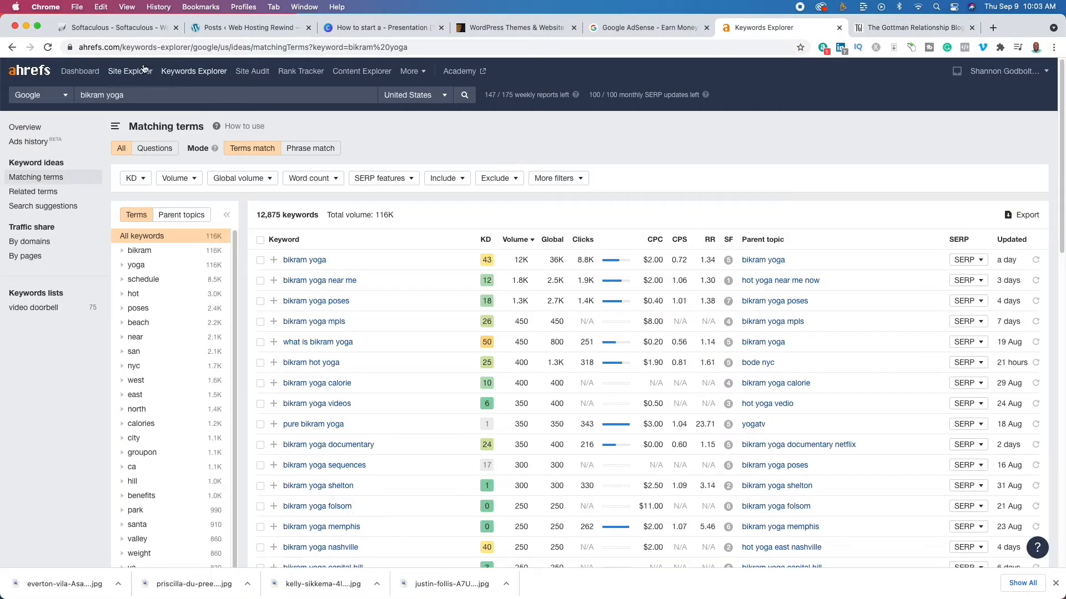
{"action": "left_click", "coordinate": [128, 75]}
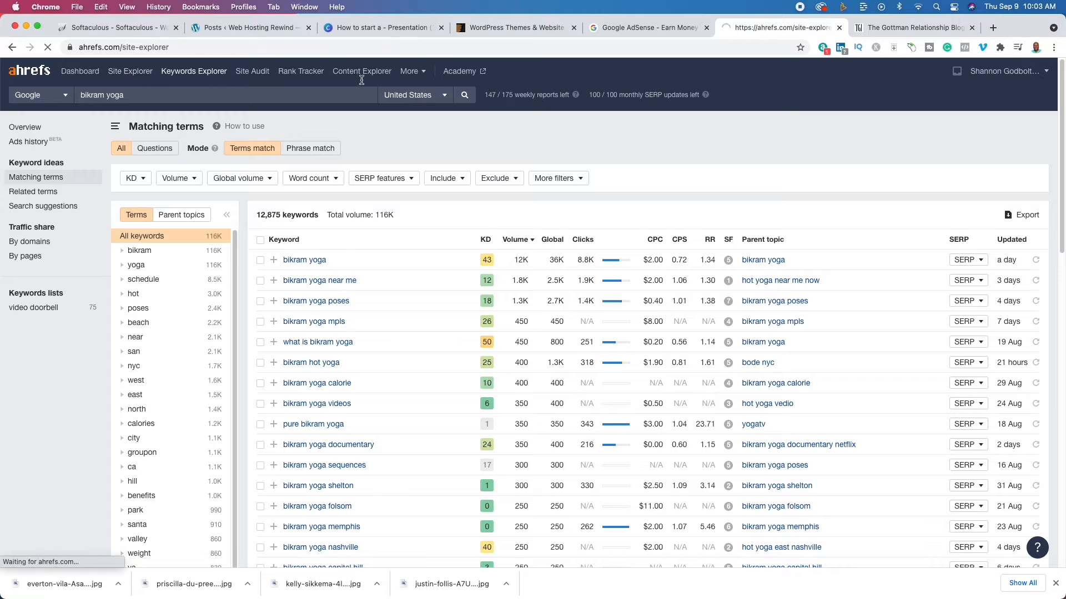
{"action": "type", "text": "gottman.com"}
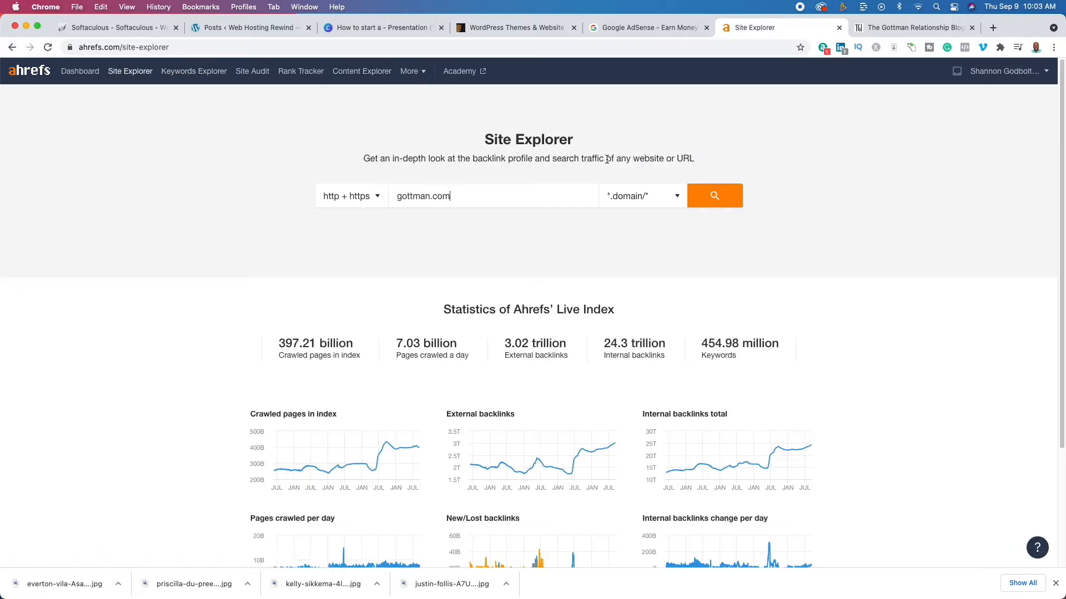
{"action": "key", "text": "Return"}
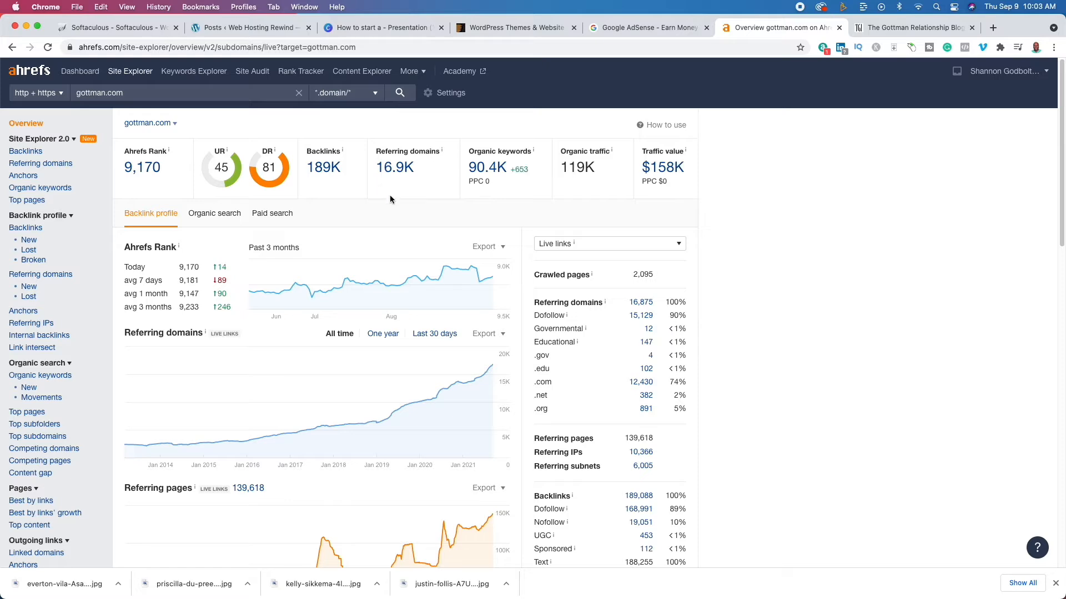
Open the organic keywords report for gottman.com and examine the keywords the site ranks for
{"action": "left_click", "coordinate": [490, 170]}
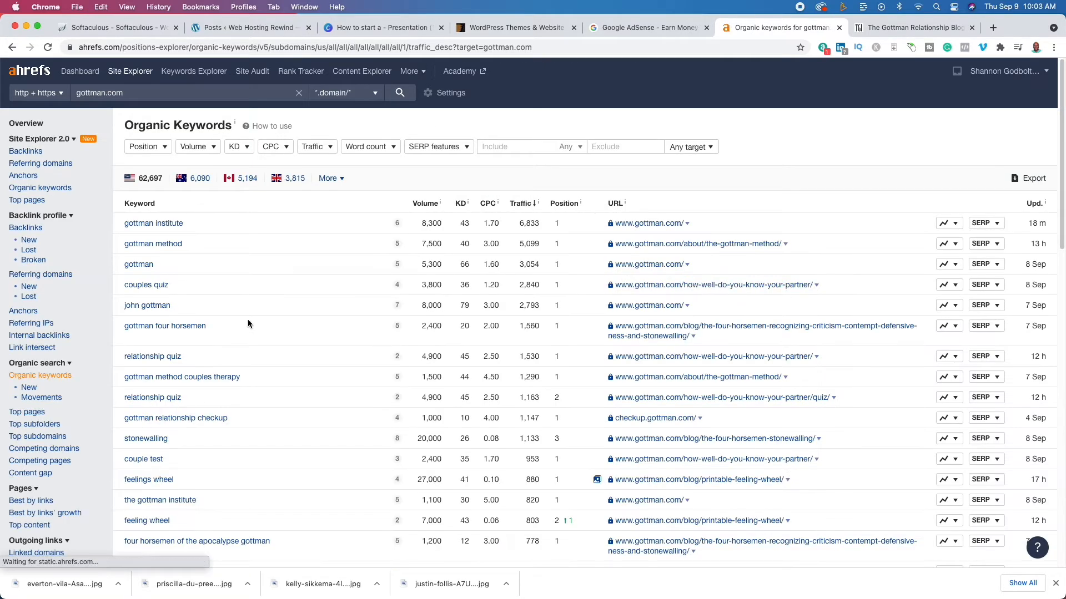
{"action": "scroll", "coordinate": [260, 316], "scroll_direction": "down", "scroll_amount": 1}
{"action": "scroll", "coordinate": [261, 321], "scroll_direction": "down", "scroll_amount": 5}
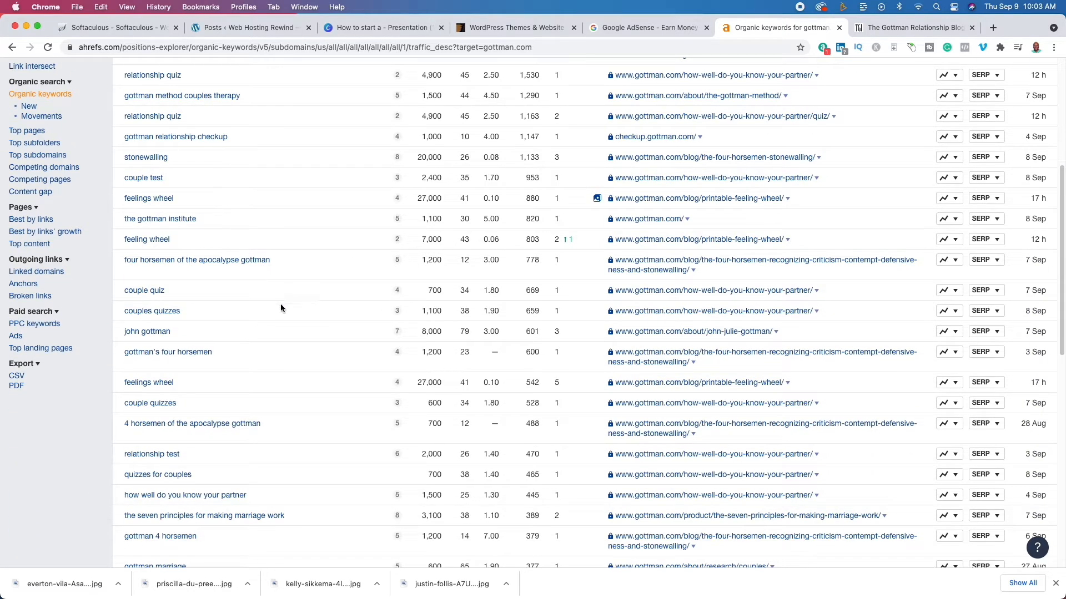
{"action": "scroll", "coordinate": [309, 348], "scroll_direction": "down", "scroll_amount": 3}
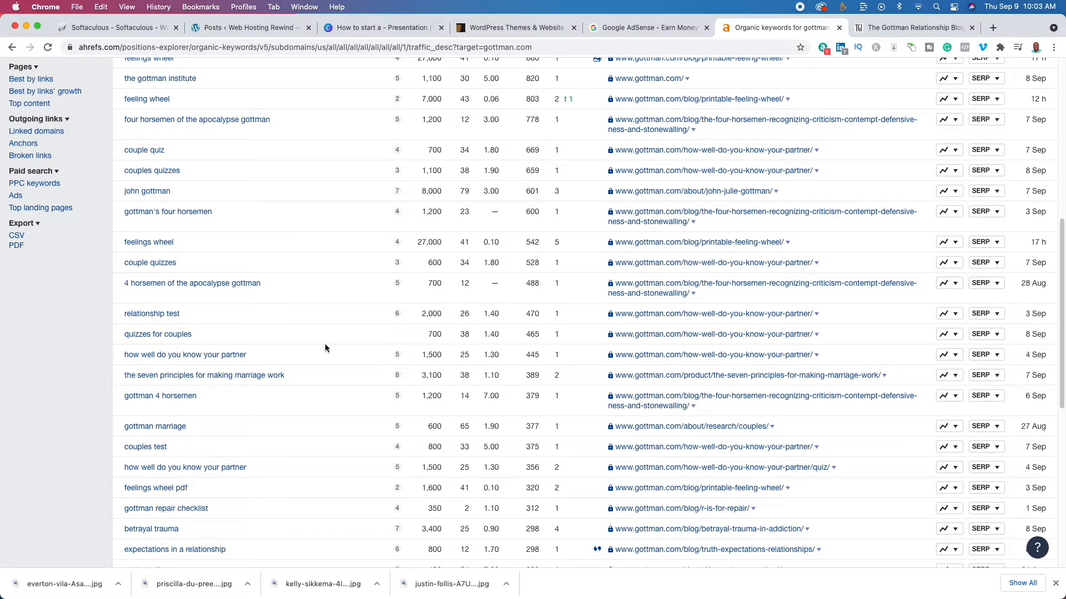
{"action": "scroll", "coordinate": [324, 348], "scroll_direction": "down", "scroll_amount": 5}
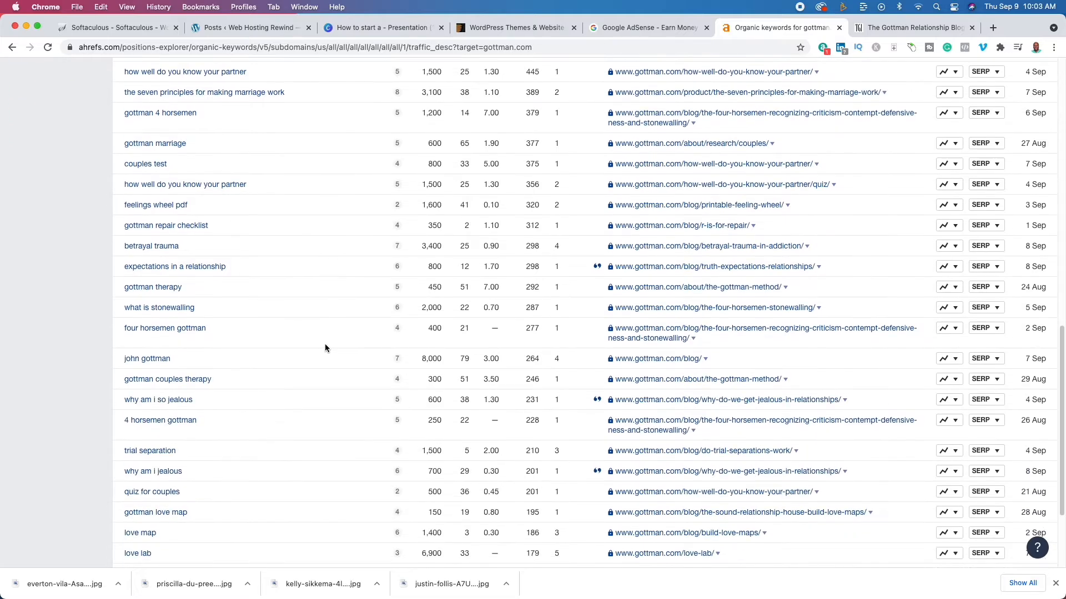
{"action": "scroll", "coordinate": [325, 348], "scroll_direction": "up", "scroll_amount": 13}
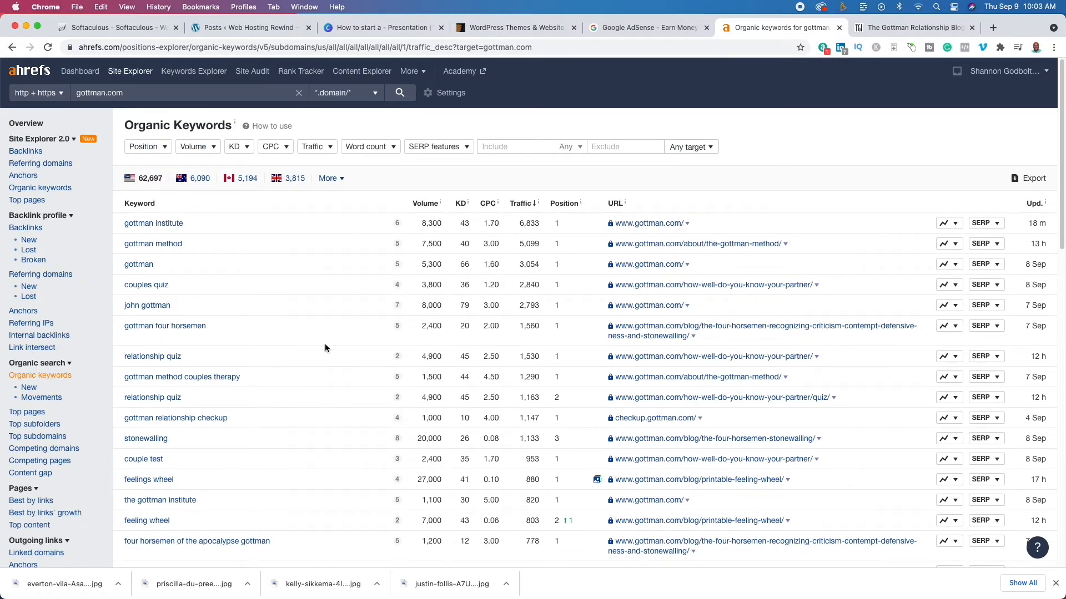
Filter the organic keywords to a maximum keyword difficulty of 5 and review the matching terms
{"action": "left_click", "coordinate": [242, 147]}
{"action": "left_click", "coordinate": [288, 189]}
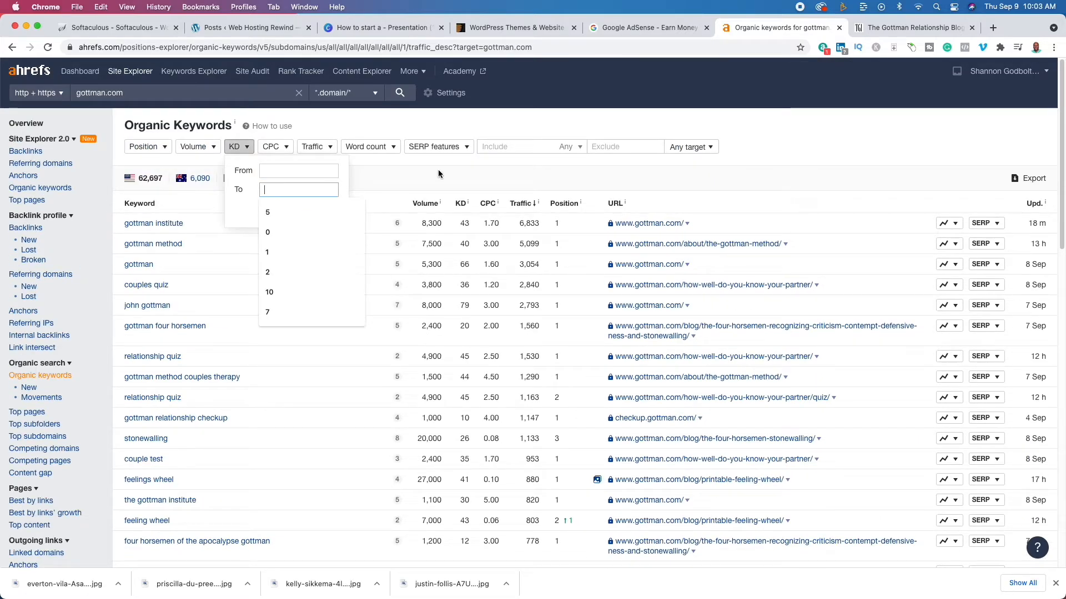
{"action": "type", "text": "5"}
{"action": "key", "text": "Return"}
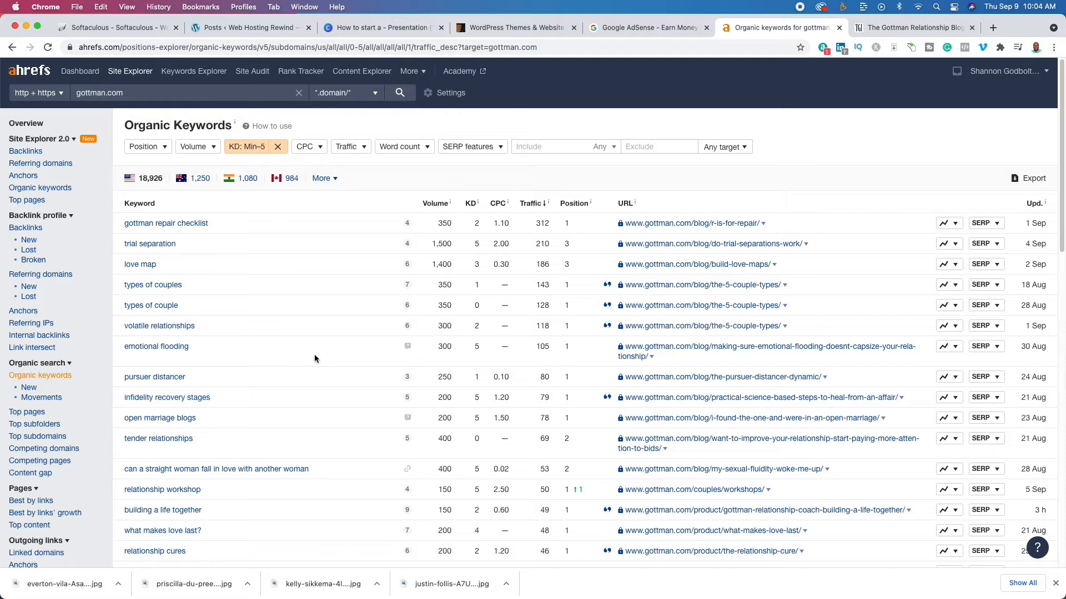
{"action": "scroll", "coordinate": [318, 367], "scroll_direction": "down", "scroll_amount": 2}
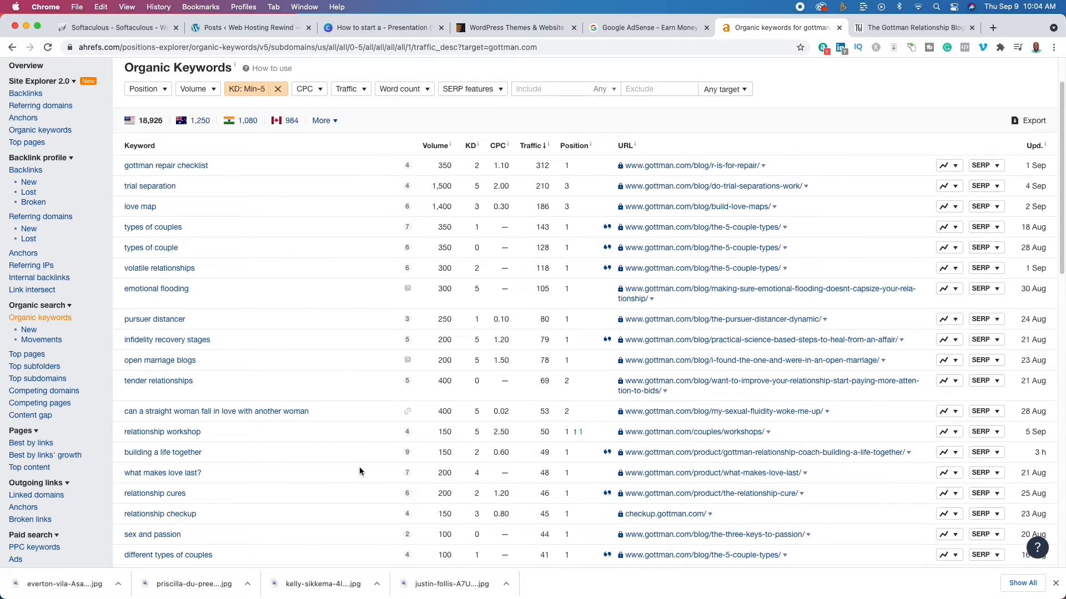
{"action": "scroll", "coordinate": [330, 484], "scroll_direction": "down", "scroll_amount": 3}
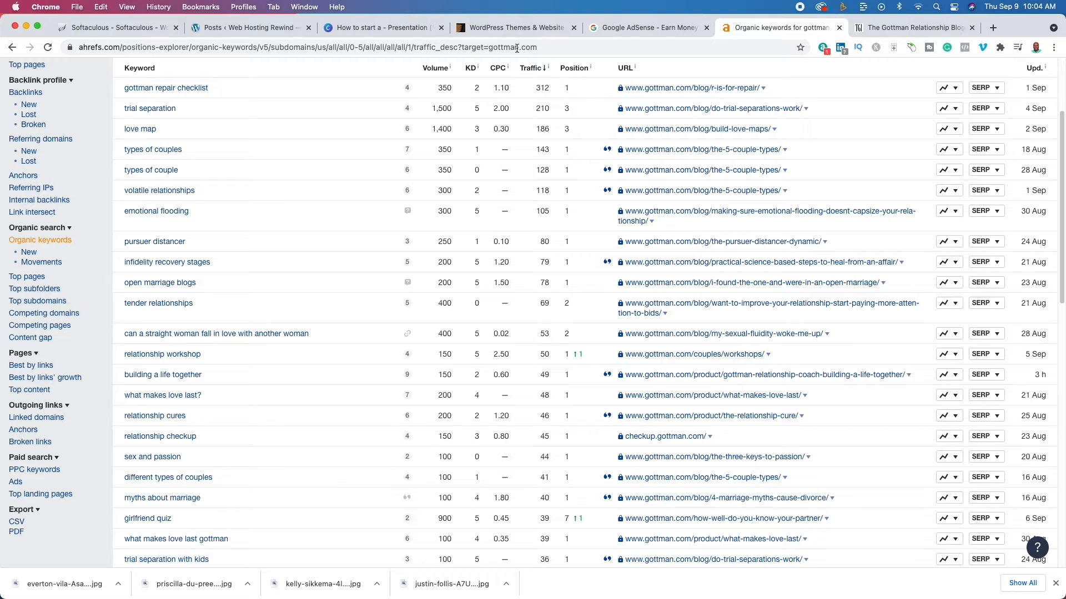
{"action": "left_click", "coordinate": [368, 28]}
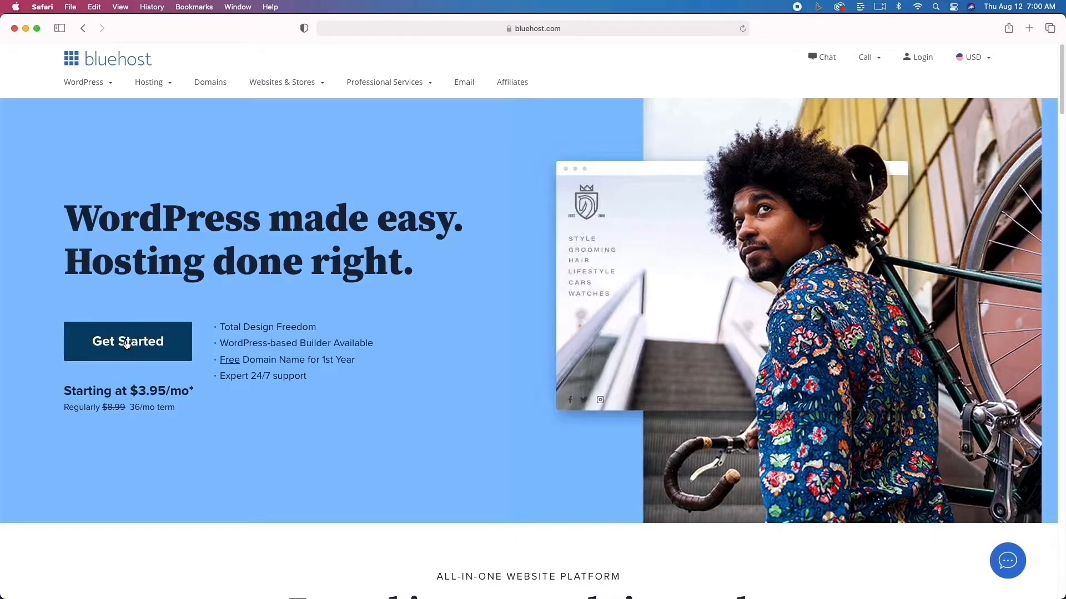
Open the Bluehost hosting plans, compare their features, and choose the Basic plan with the 36-month term
{"action": "left_click", "coordinate": [123, 341]}
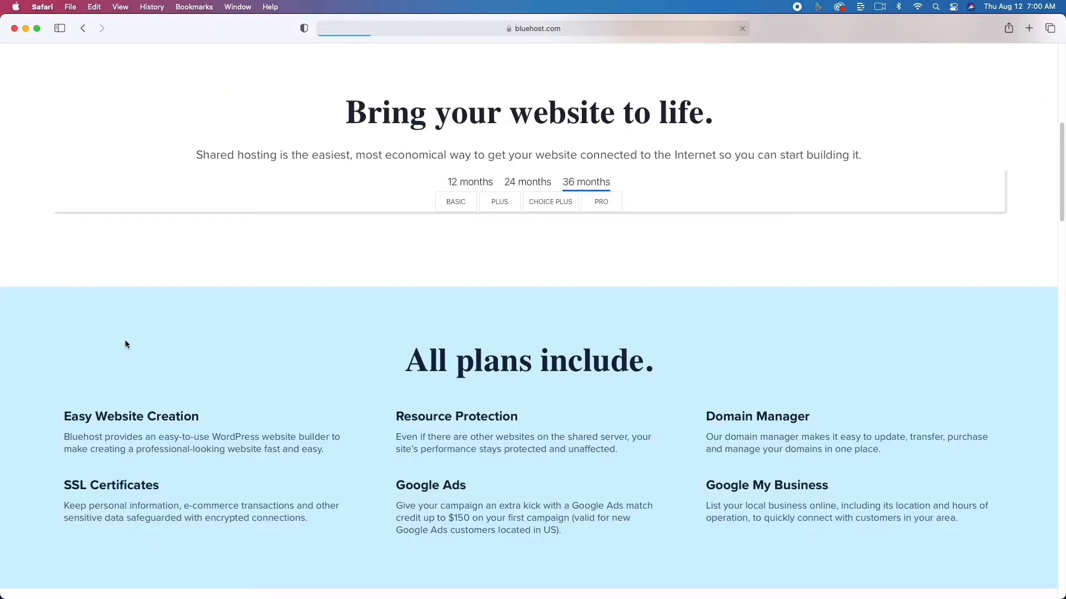
{"action": "scroll", "coordinate": [125, 344], "scroll_direction": "down", "scroll_amount": 3}
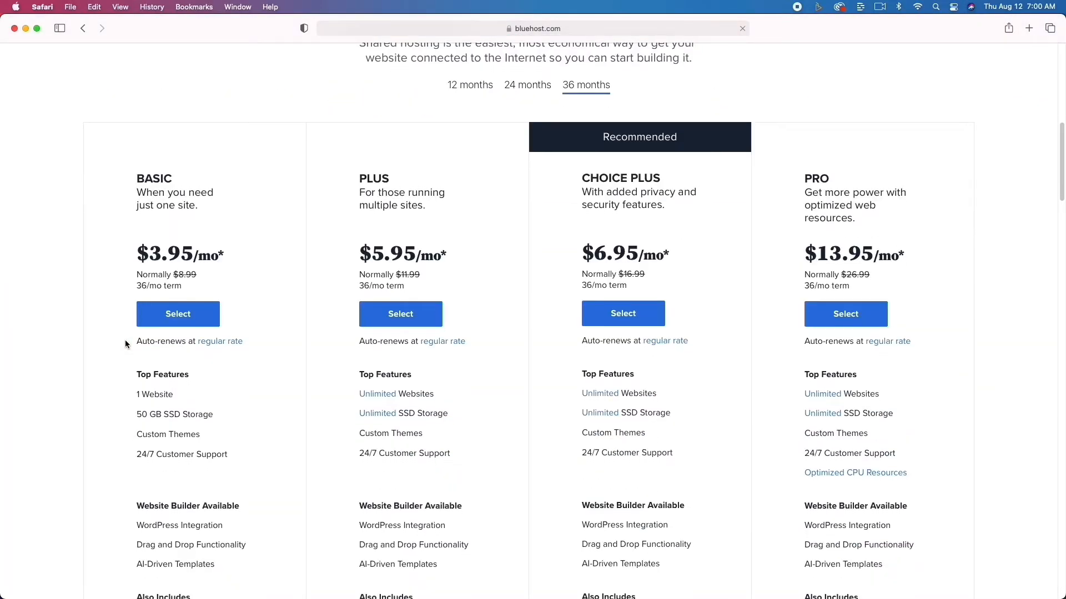
{"action": "scroll", "coordinate": [125, 345], "scroll_direction": "down", "scroll_amount": 5}
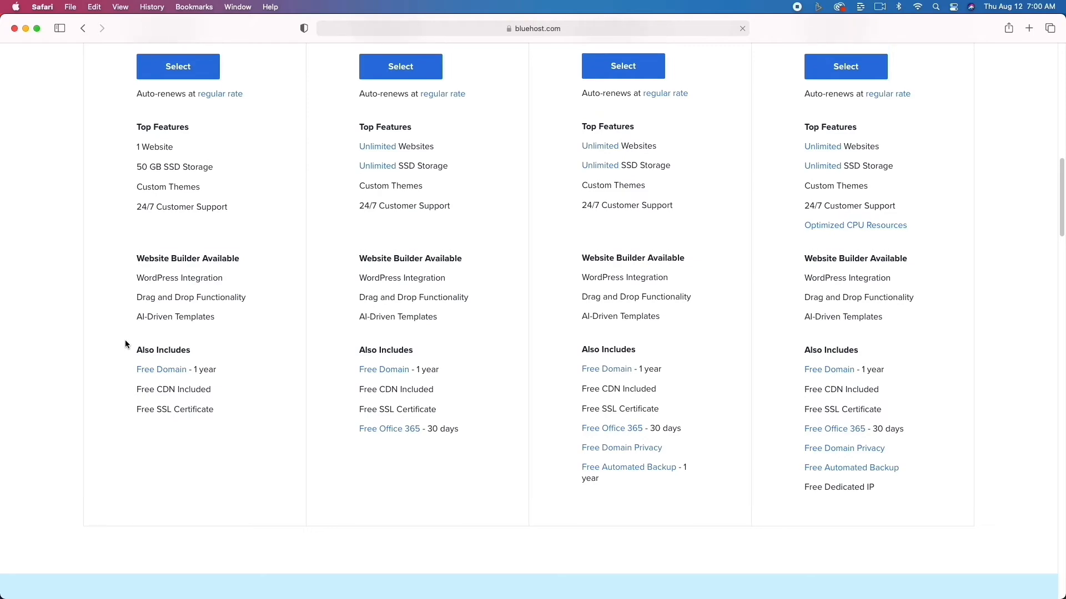
{"action": "scroll", "coordinate": [125, 344], "scroll_direction": "up", "scroll_amount": 4}
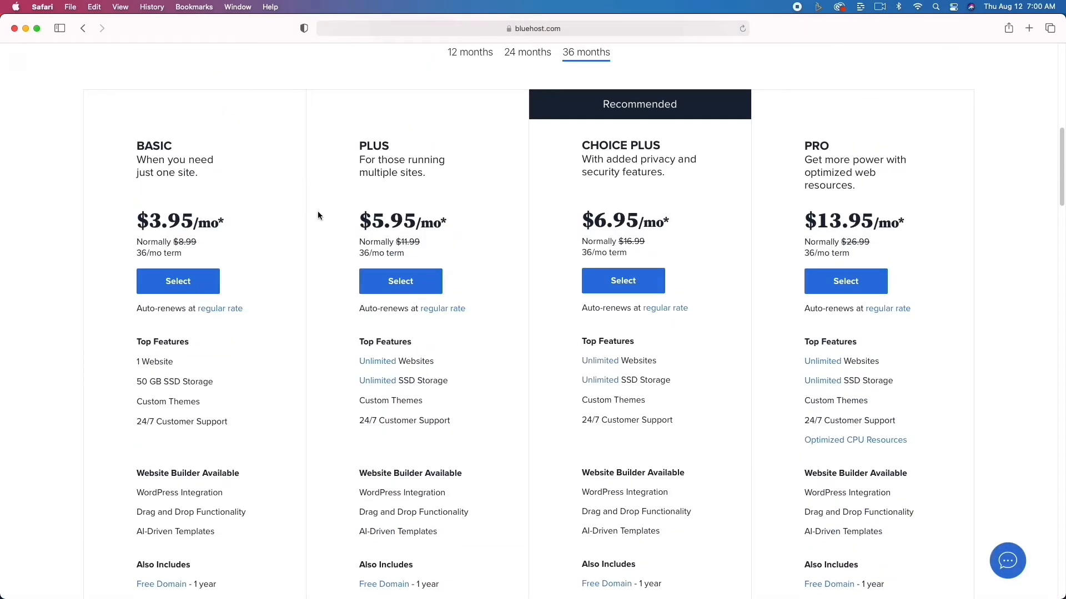
{"action": "left_click", "coordinate": [198, 278]}
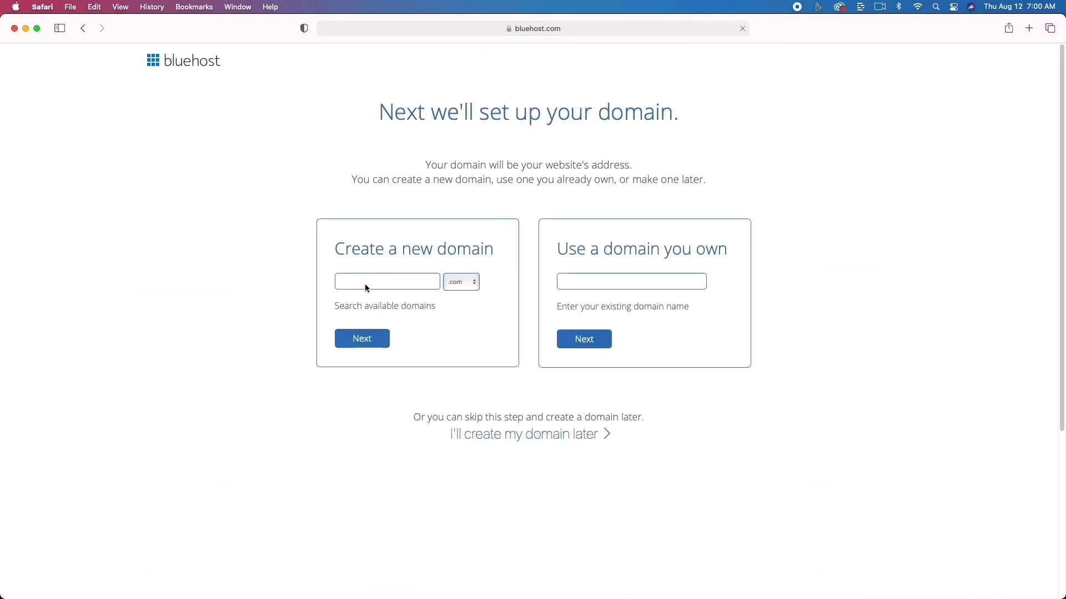
Check the availability of webhostingreview.com as a new domain
{"action": "left_click", "coordinate": [365, 282]}
{"action": "type", "text": "webhostingreview"}
{"action": "left_click", "coordinate": [382, 338]}
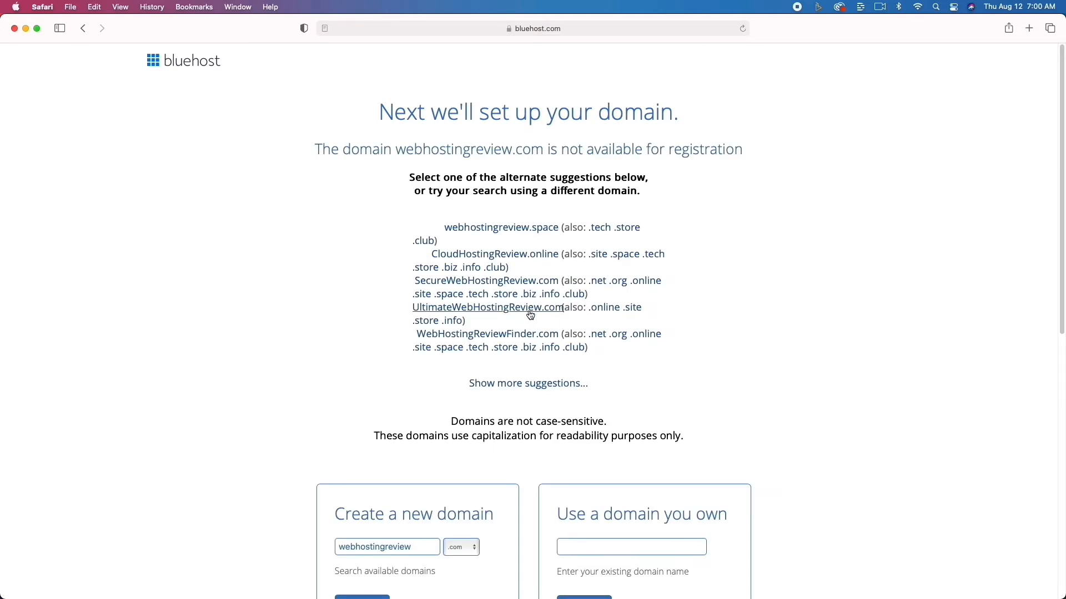
Change the new domain name to webhostingrewinds with the .com extension and submit it
{"action": "scroll", "coordinate": [530, 315], "scroll_direction": "down", "scroll_amount": 4}
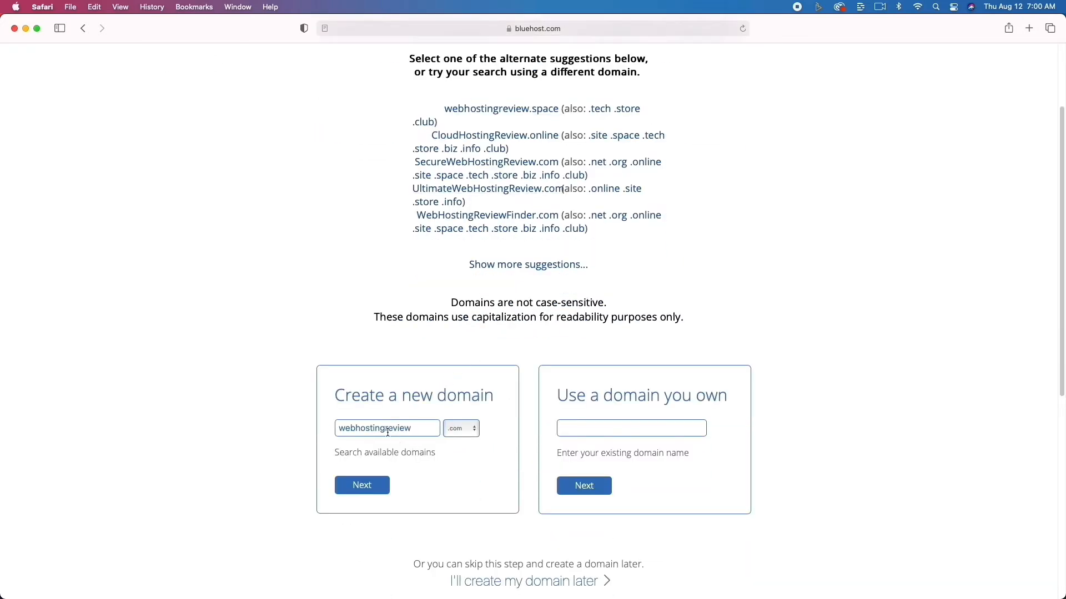
{"action": "left_click_drag", "start_coordinate": [393, 431], "coordinate": [429, 431]}
{"action": "type", "text": "winds"}
{"action": "left_click", "coordinate": [372, 485]}
Examine the account, package, extras and payment sections of the hosting sign-up form
{"action": "scroll", "coordinate": [246, 317], "scroll_direction": "down", "scroll_amount": 3}
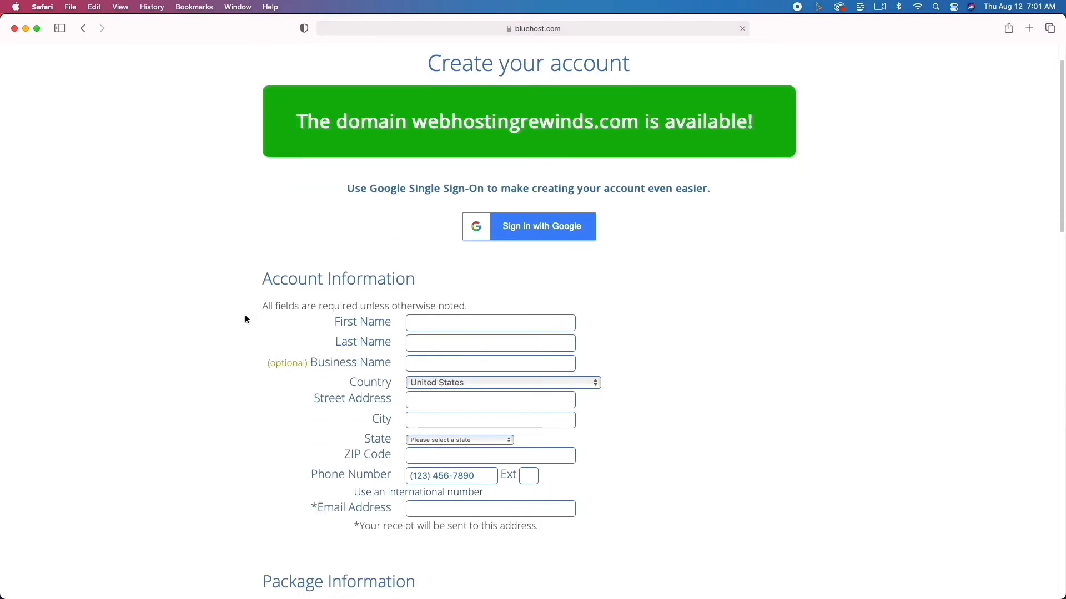
{"action": "scroll", "coordinate": [246, 319], "scroll_direction": "down", "scroll_amount": 2}
{"action": "scroll", "coordinate": [246, 319], "scroll_direction": "down", "scroll_amount": 3}
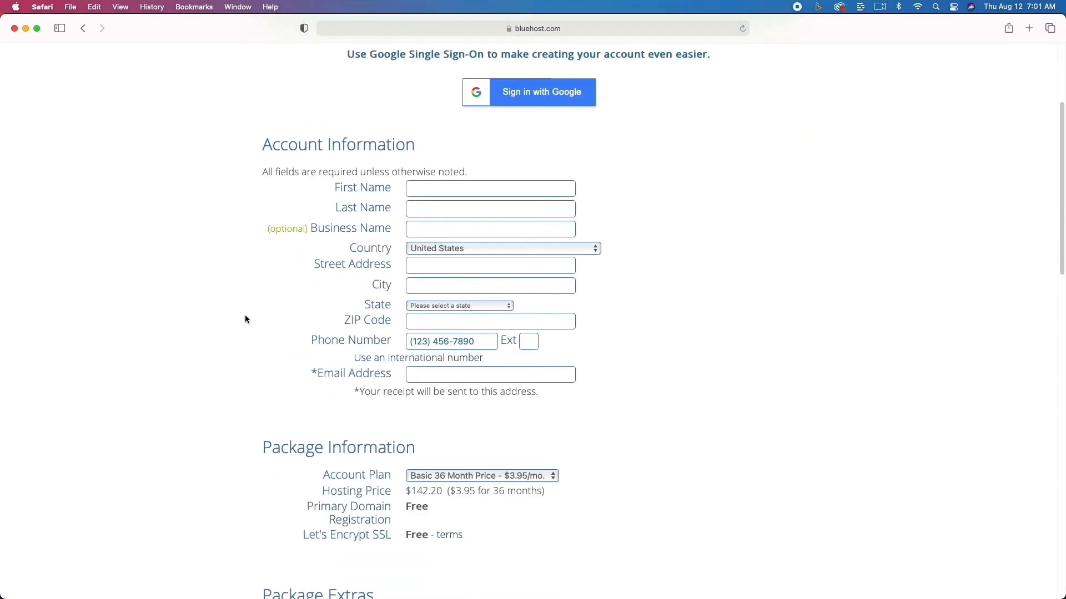
{"action": "scroll", "coordinate": [246, 319], "scroll_direction": "down", "scroll_amount": 4}
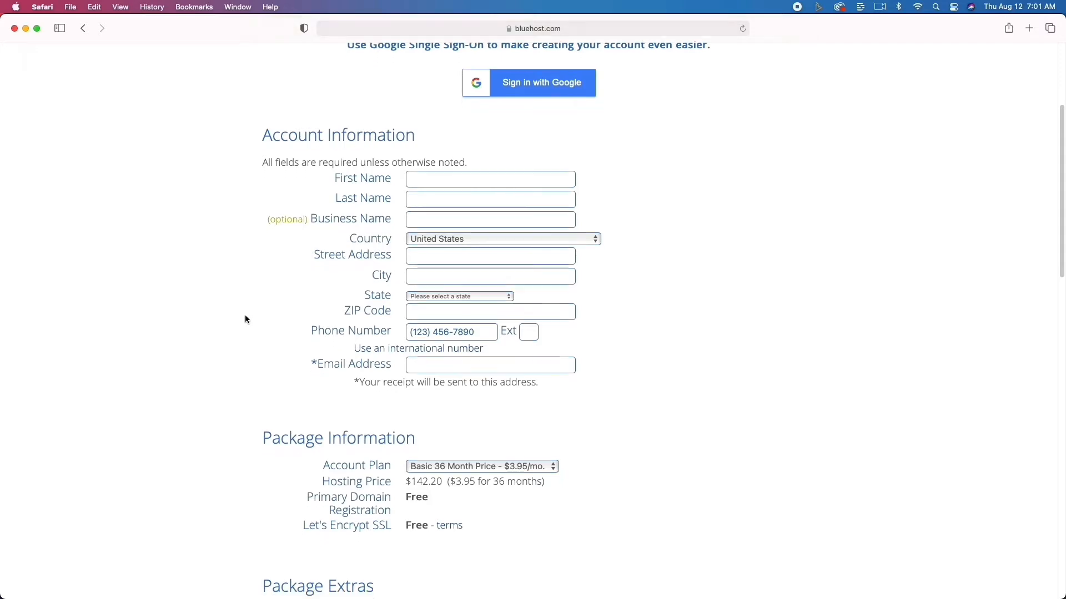
{"action": "scroll", "coordinate": [245, 320], "scroll_direction": "down", "scroll_amount": 3}
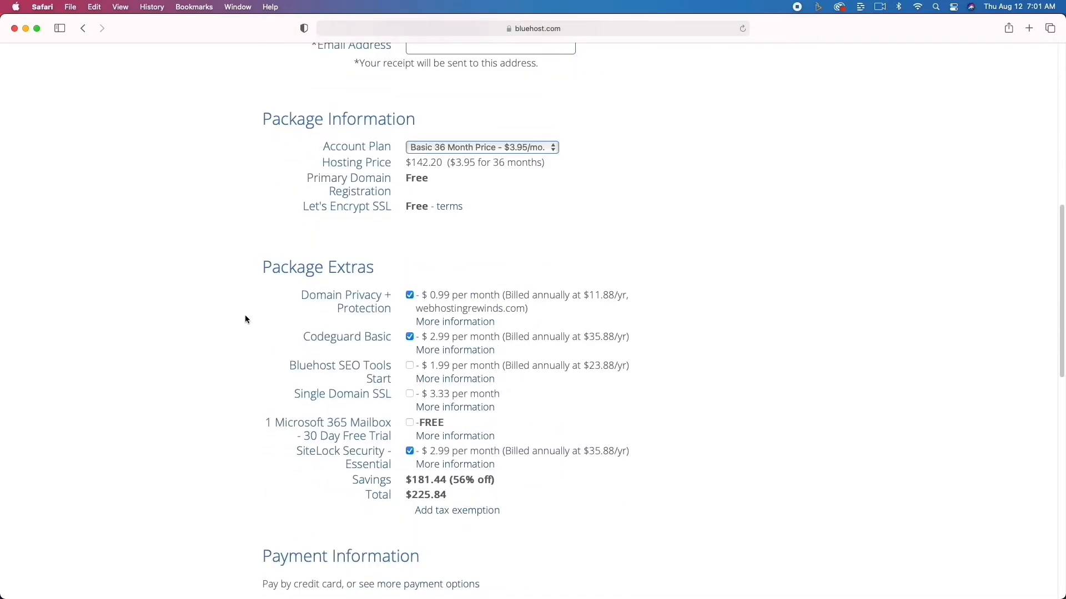
{"action": "scroll", "coordinate": [246, 320], "scroll_direction": "up", "scroll_amount": 10}
{"action": "scroll", "coordinate": [244, 320], "scroll_direction": "down", "scroll_amount": 3}
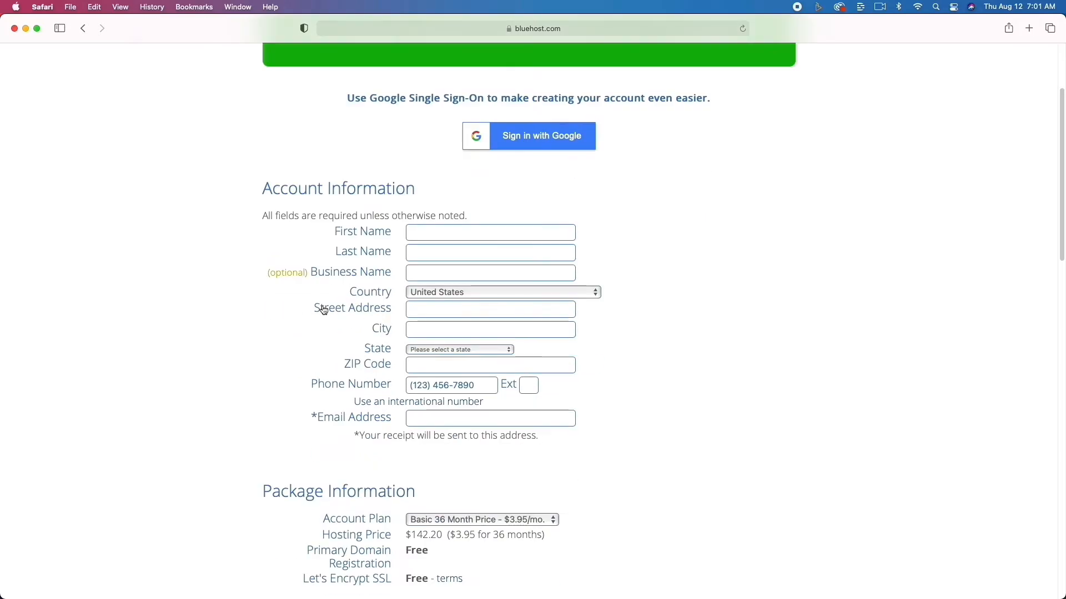
{"action": "scroll", "coordinate": [638, 384], "scroll_direction": "down", "scroll_amount": 7}
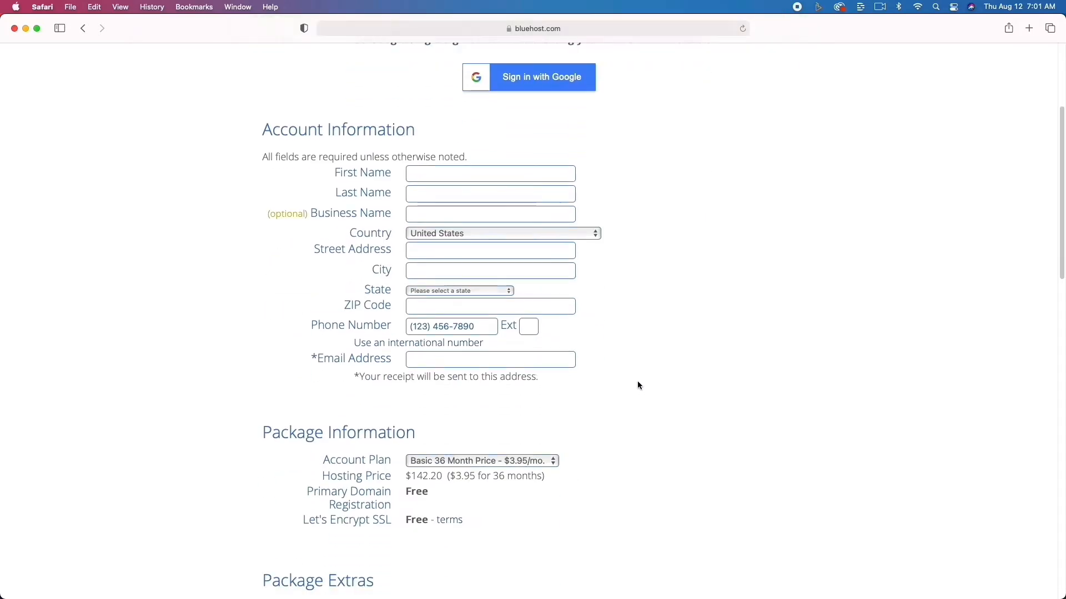
{"action": "scroll", "coordinate": [637, 384], "scroll_direction": "down", "scroll_amount": 3}
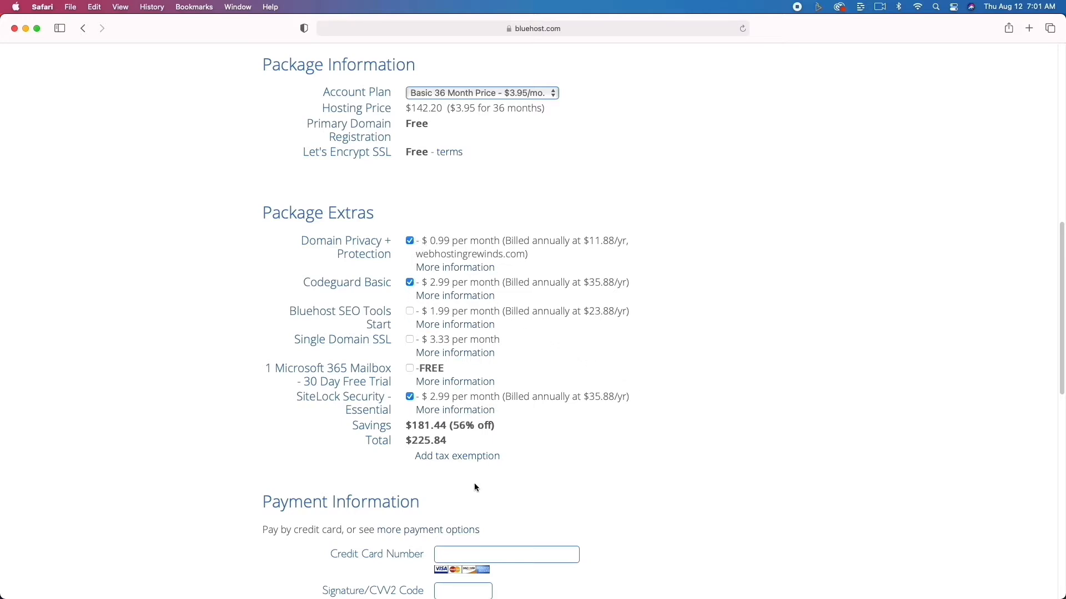
Review the package extras, card payment fields and auto-renewal terms on the hosting sign-up form
{"action": "scroll", "coordinate": [474, 486], "scroll_direction": "down", "scroll_amount": 3}
{"action": "scroll", "coordinate": [475, 486], "scroll_direction": "down", "scroll_amount": 5}
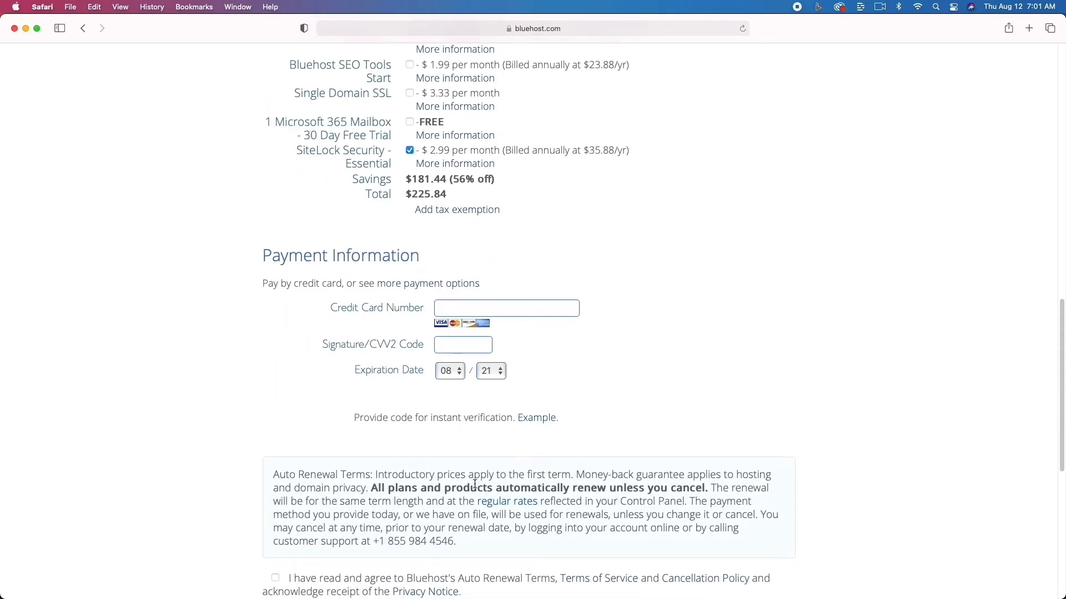
{"action": "scroll", "coordinate": [474, 487], "scroll_direction": "down", "scroll_amount": 4}
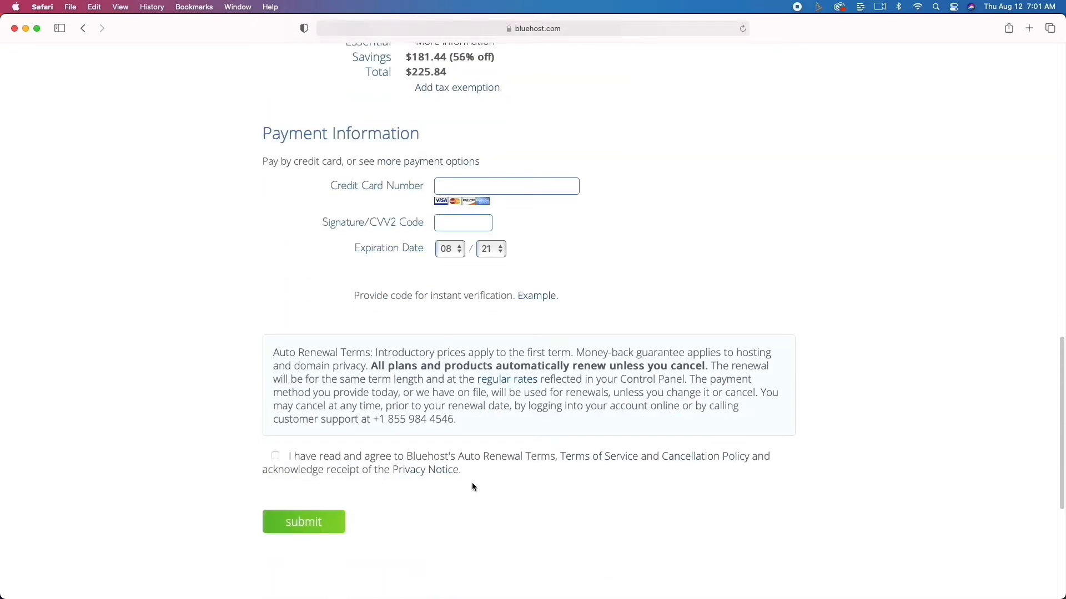
{"action": "scroll", "coordinate": [473, 486], "scroll_direction": "up", "scroll_amount": 20}
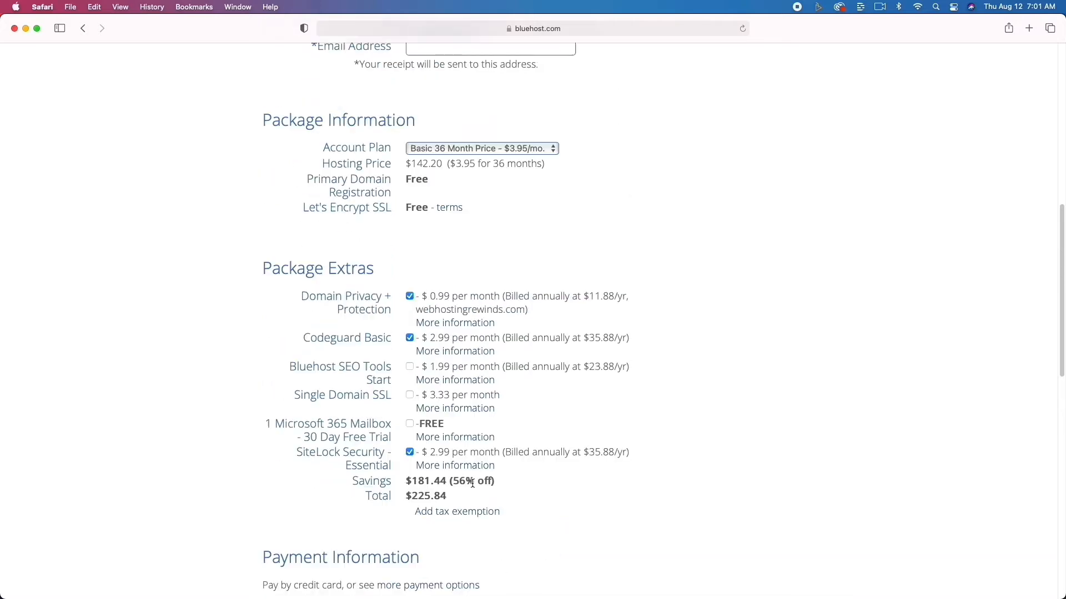
{"action": "scroll", "coordinate": [473, 487], "scroll_direction": "up", "scroll_amount": 5}
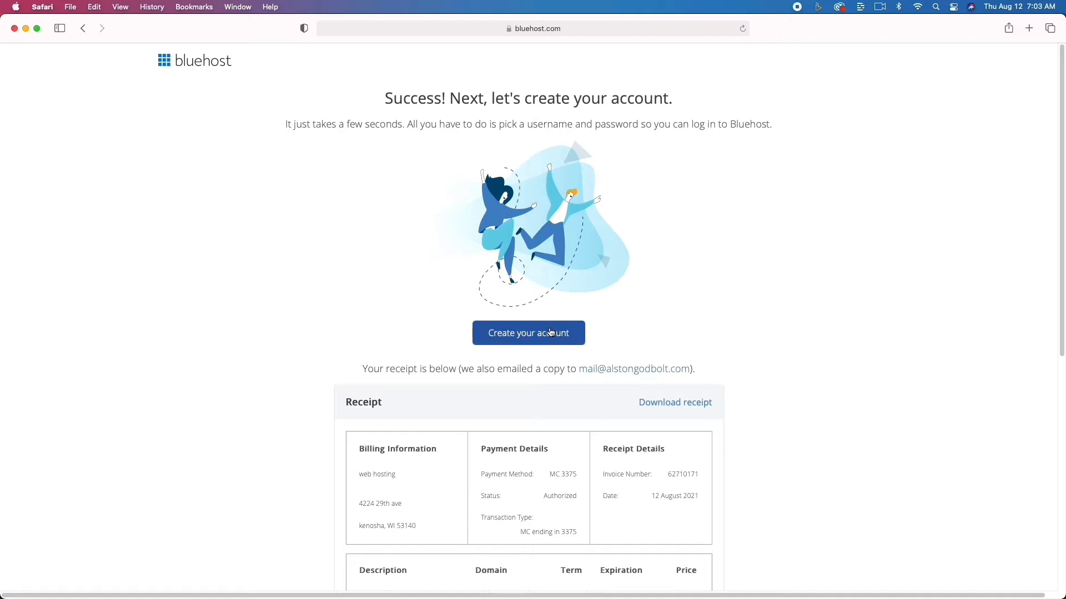
Create the hosting account for webhostingrewinds.com by entering and retyping the account password and agreeing to the Privacy Policy and Terms of Service
{"action": "left_click", "coordinate": [548, 330]}
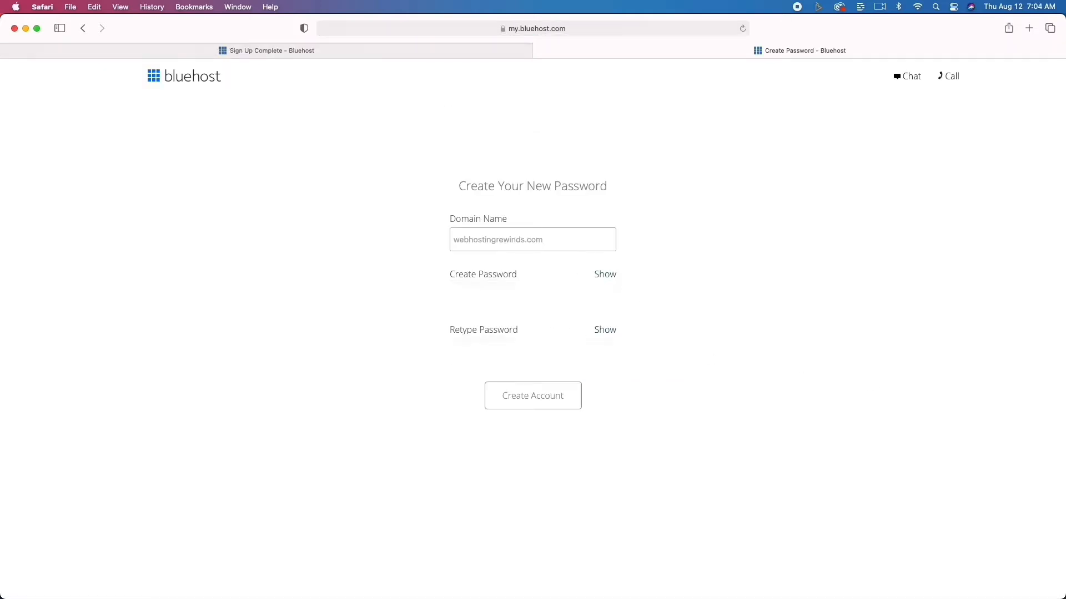
{"action": "left_click", "coordinate": [533, 295]}
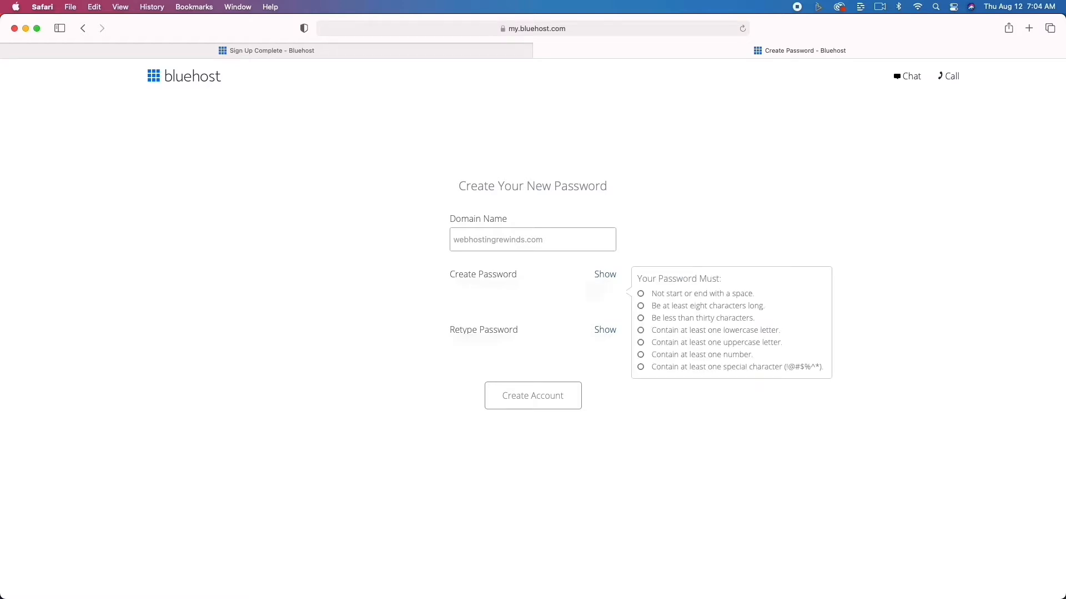
{"action": "type", "text": "••••••••"}
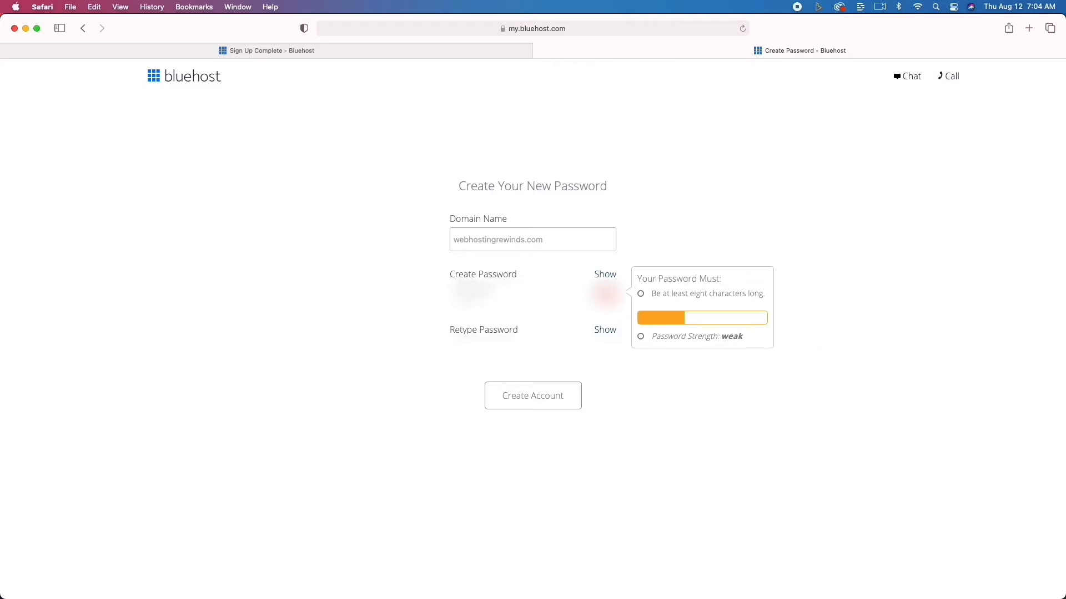
{"action": "key", "text": "Tab"}
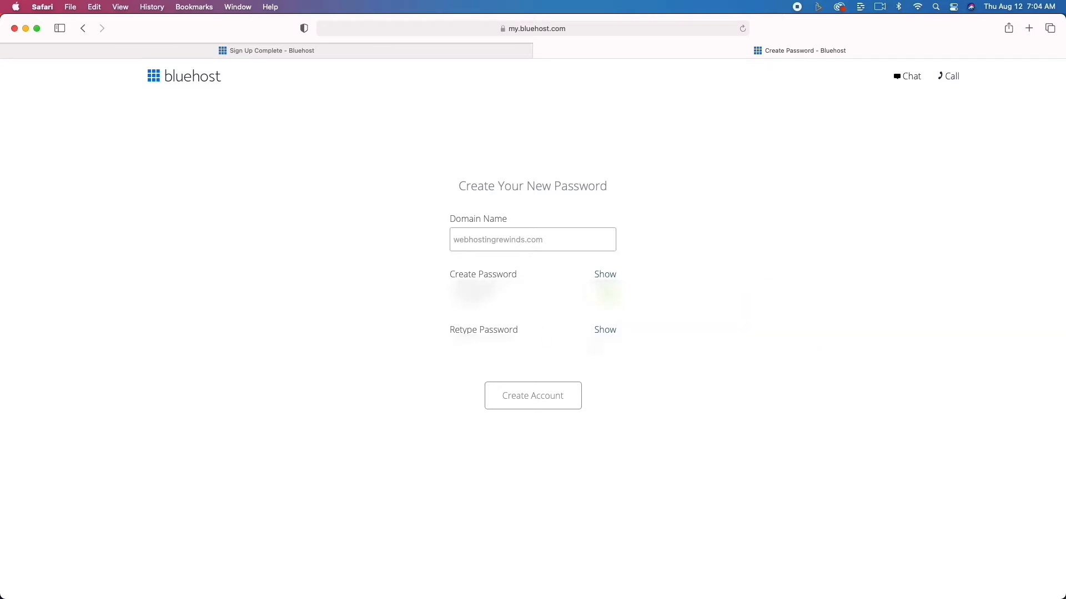
{"action": "type", "text": "••"}
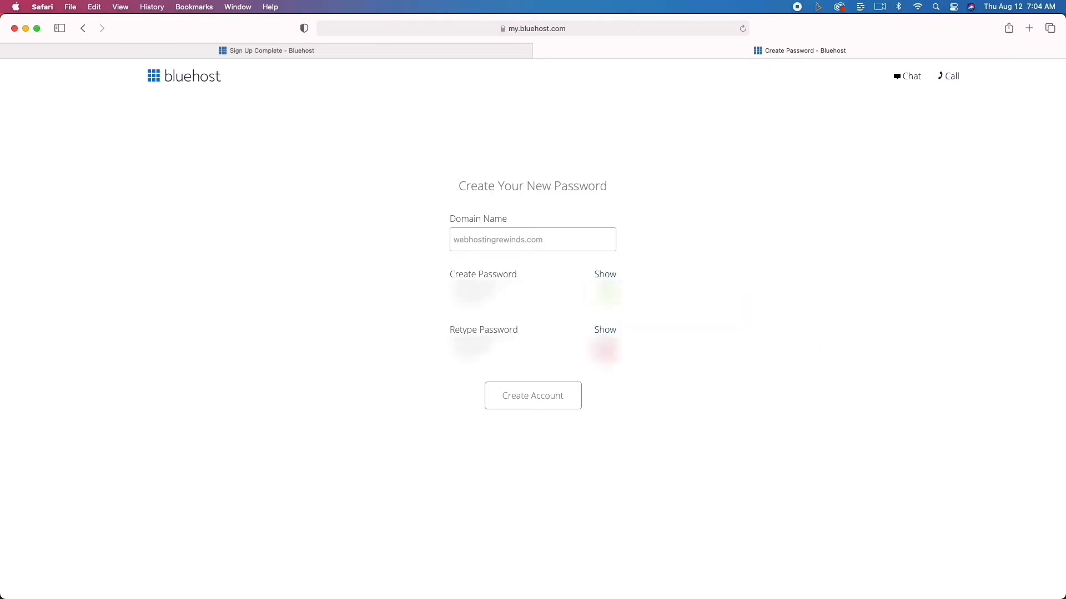
{"action": "type", "text": "••••"}
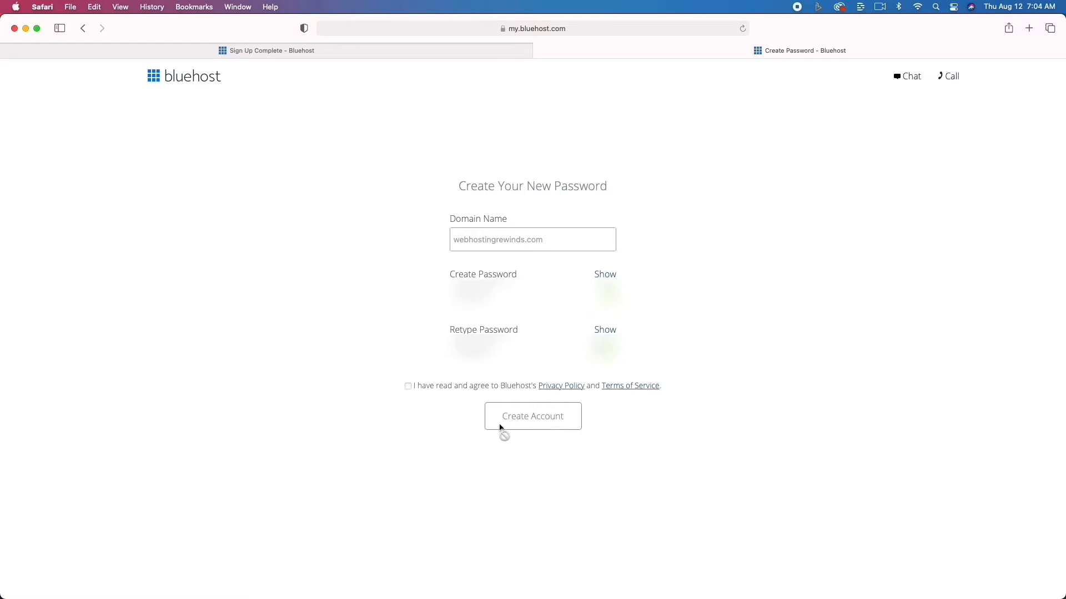
{"action": "left_click", "coordinate": [408, 386]}
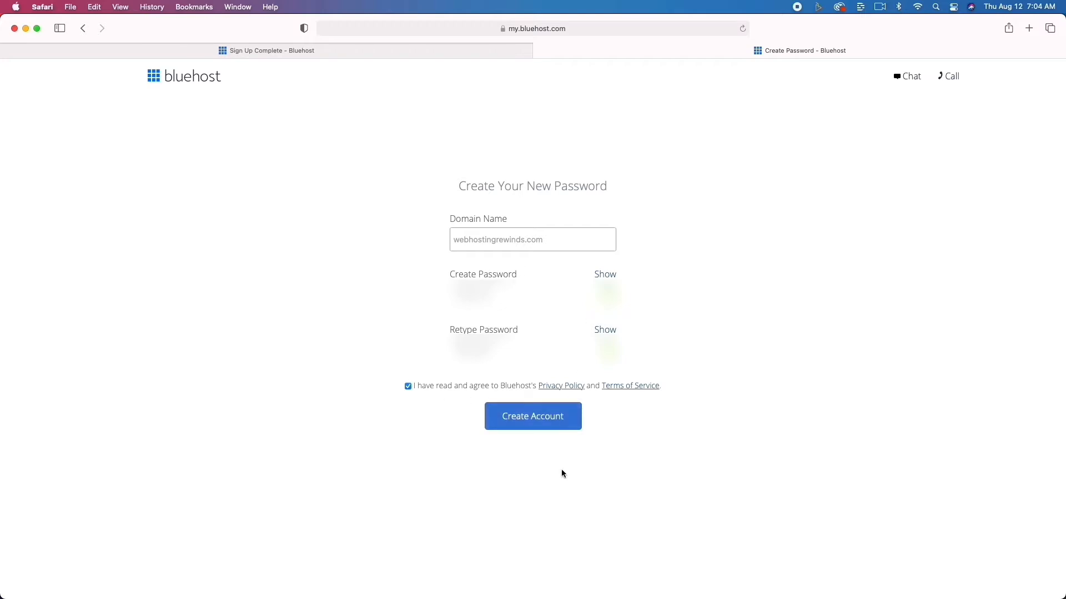
{"action": "left_click", "coordinate": [533, 426]}
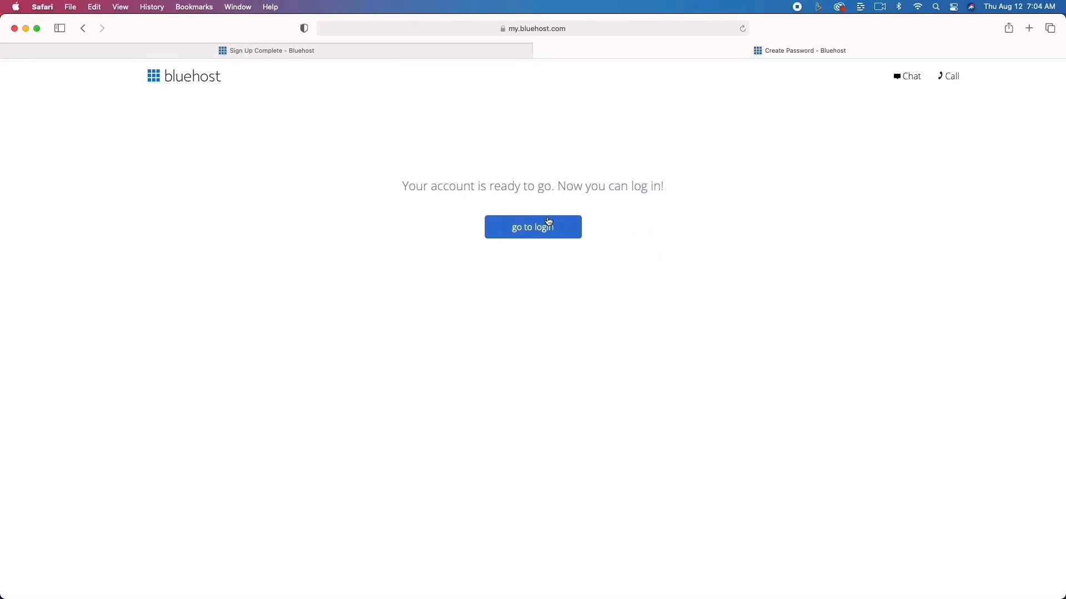
Log in to the new hosting account with the account password, declining to save the password in the browser
{"action": "left_click", "coordinate": [534, 228]}
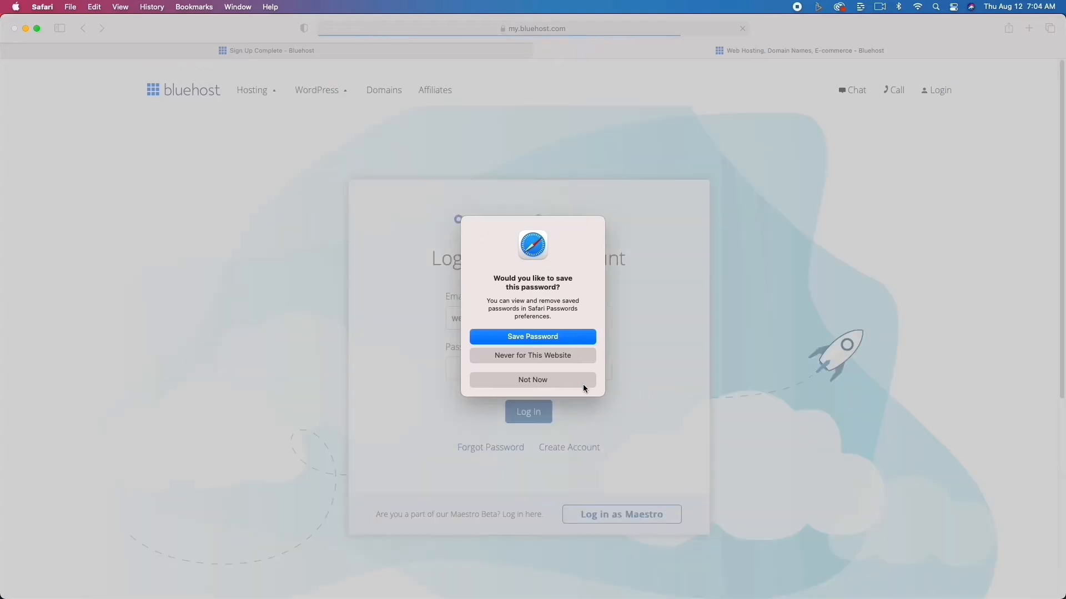
{"action": "left_click", "coordinate": [532, 380]}
{"action": "left_click", "coordinate": [542, 367]}
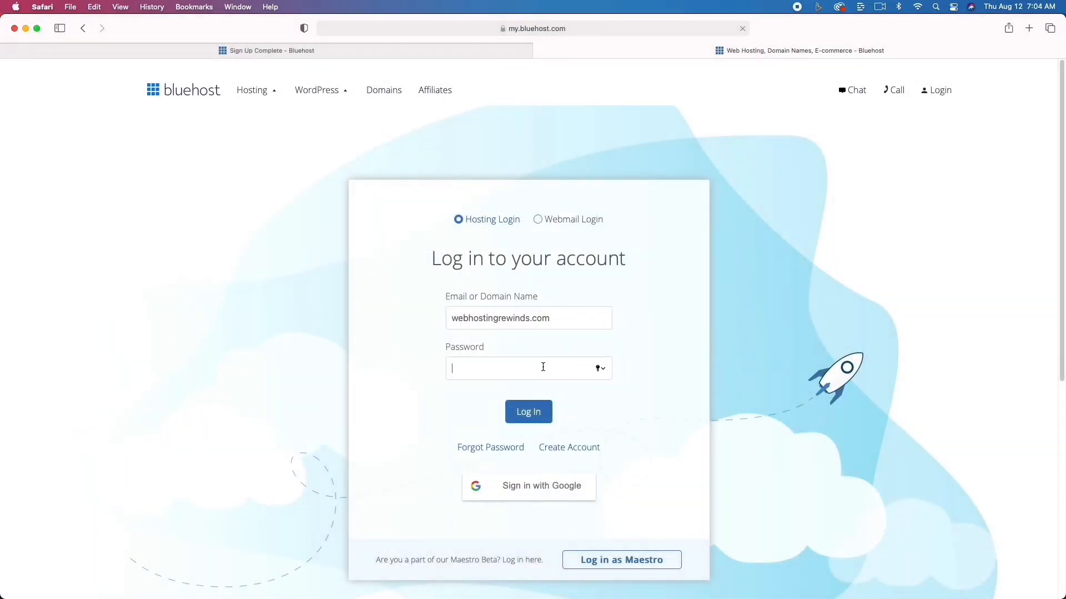
{"action": "type", "text": "********"}
{"action": "left_click", "coordinate": [537, 416]}
{"action": "left_click", "coordinate": [558, 382]}
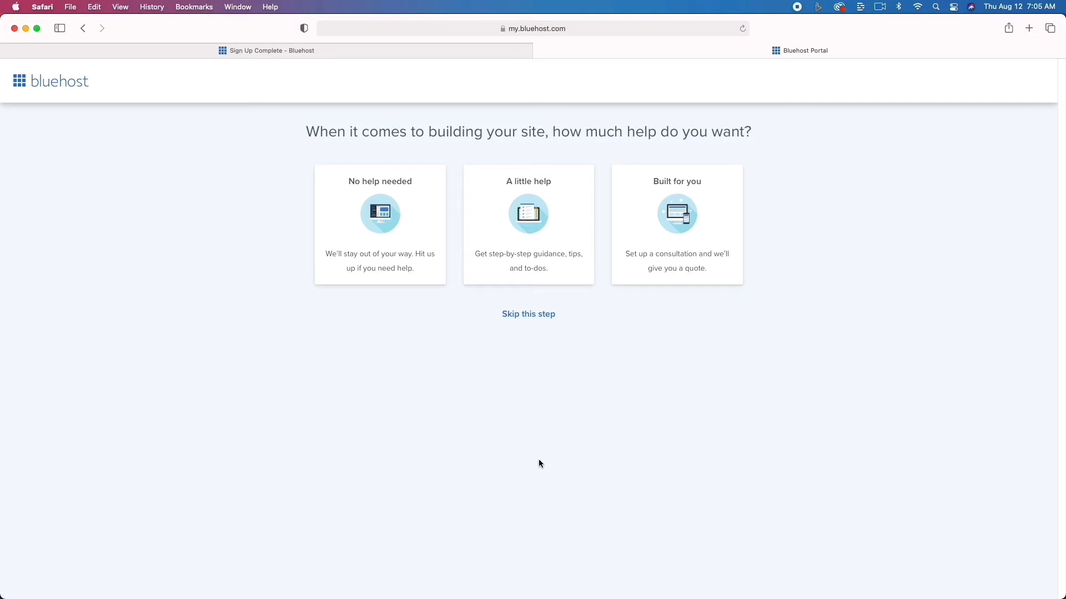
Choose no help needed and the theme-based WordPress building option, skipping the questions on site kind and website-creation comfort
{"action": "left_click", "coordinate": [378, 223]}
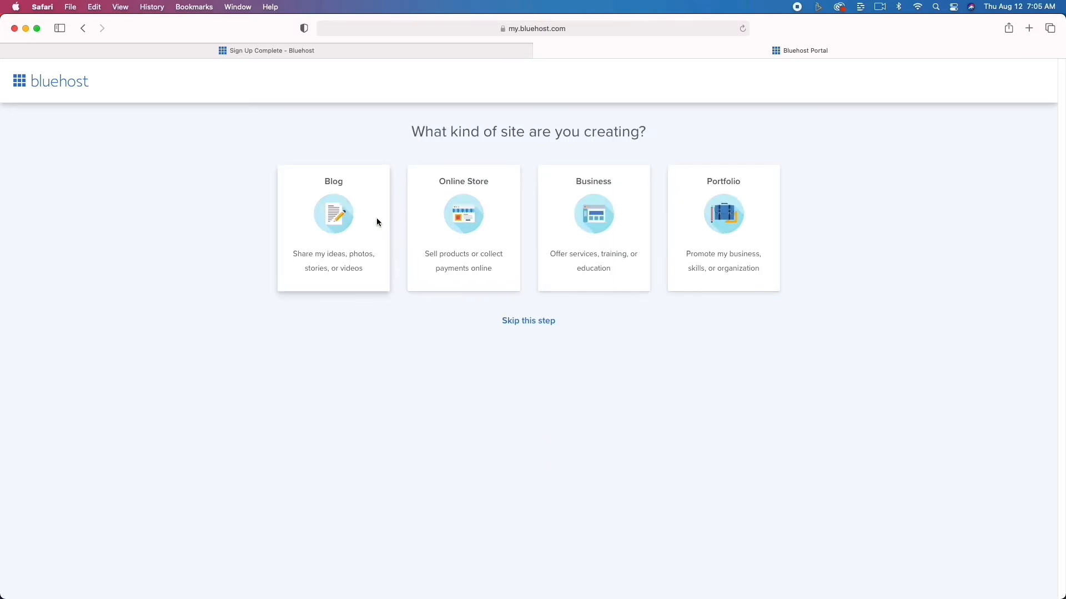
{"action": "left_click", "coordinate": [524, 322]}
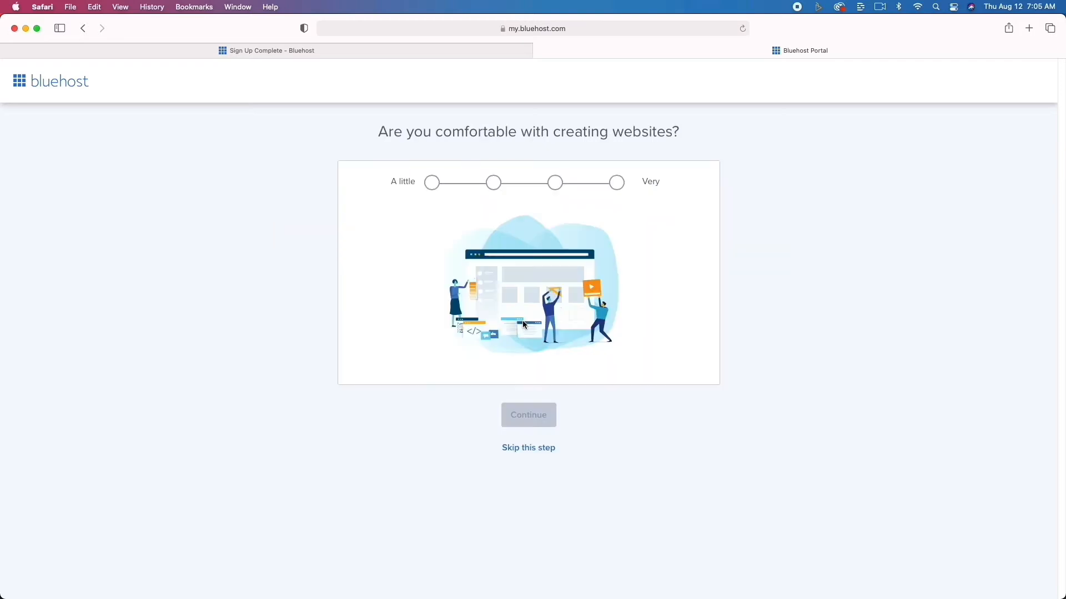
{"action": "left_click", "coordinate": [543, 448]}
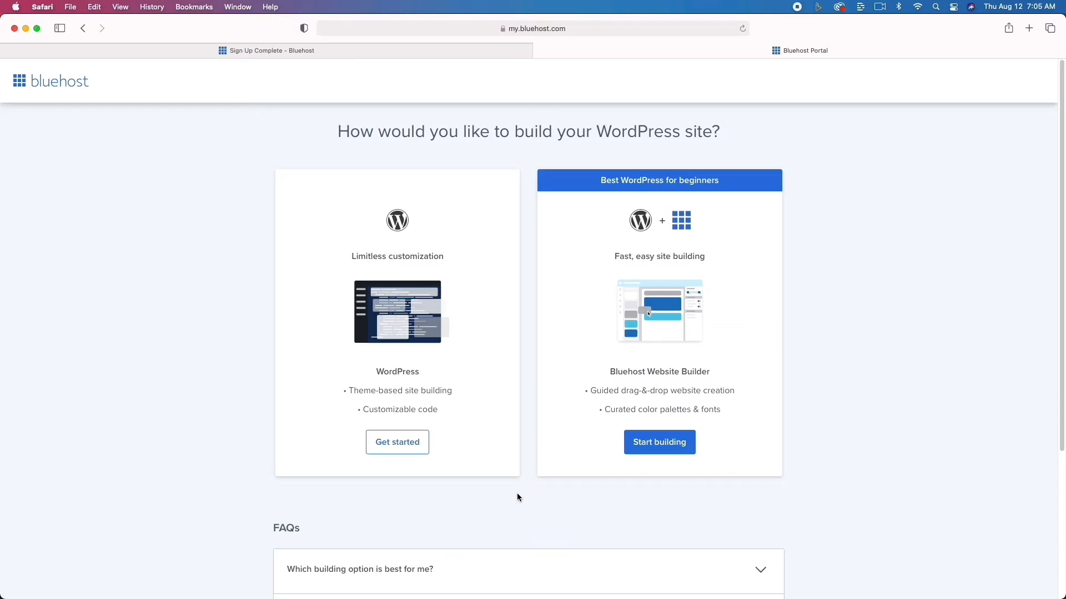
{"action": "scroll", "coordinate": [517, 497], "scroll_direction": "down", "scroll_amount": 2}
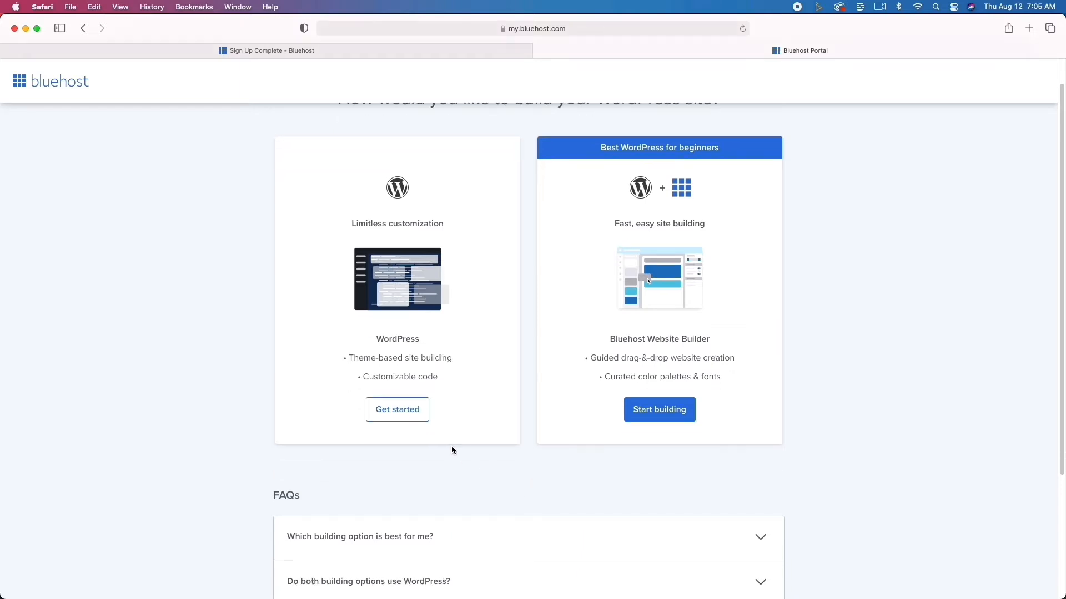
{"action": "left_click", "coordinate": [403, 410]}
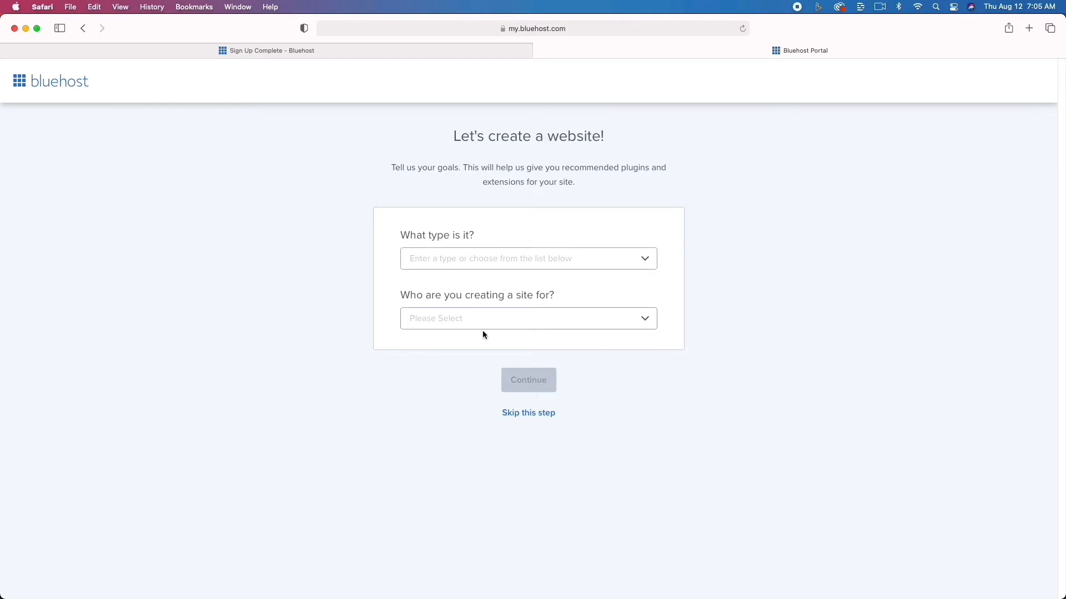
Skip the site goals and the site name and tagline questions, and use the free Sinatra theme
{"action": "left_click", "coordinate": [544, 414]}
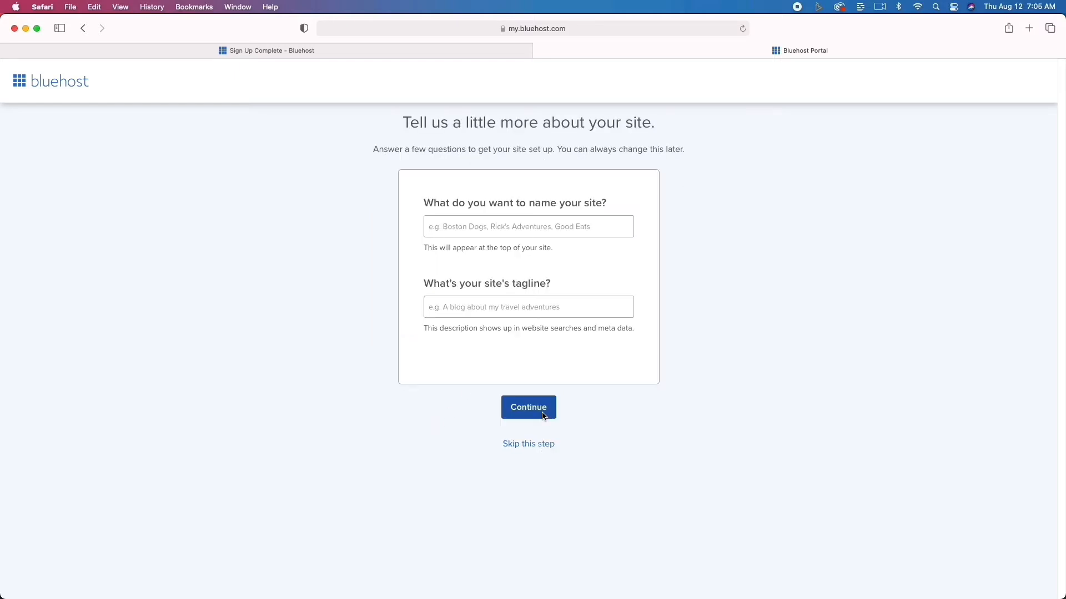
{"action": "left_click", "coordinate": [534, 444]}
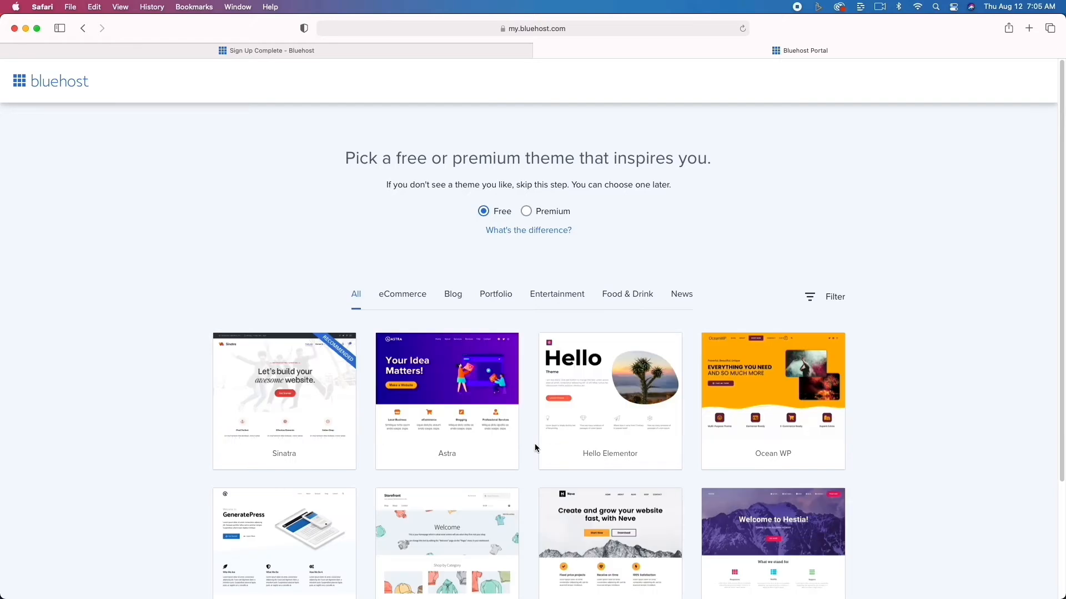
{"action": "scroll", "coordinate": [475, 451], "scroll_direction": "down", "scroll_amount": 3}
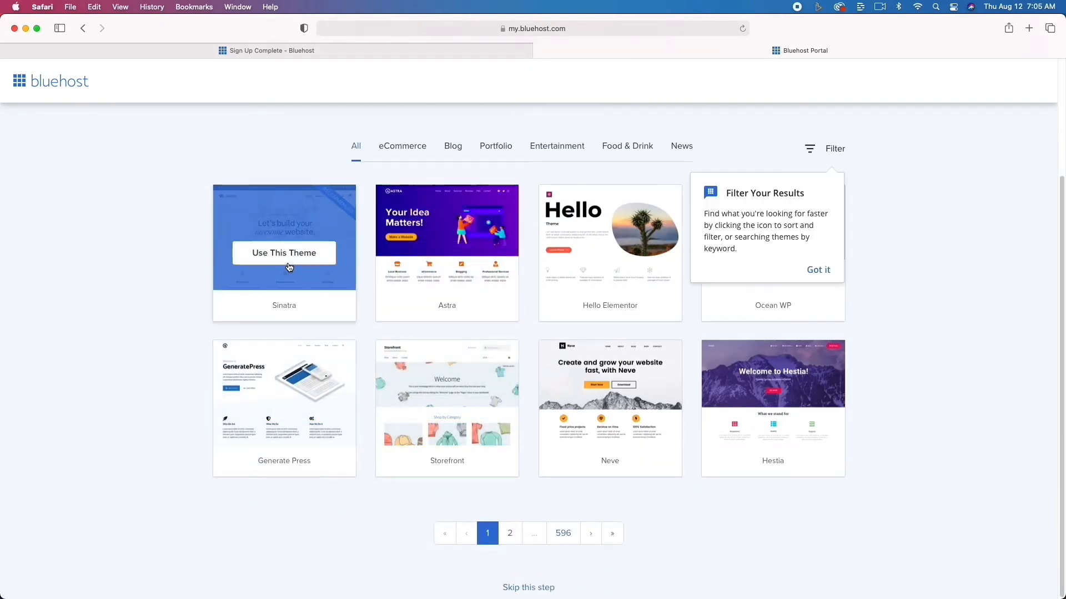
{"action": "left_click", "coordinate": [289, 267]}
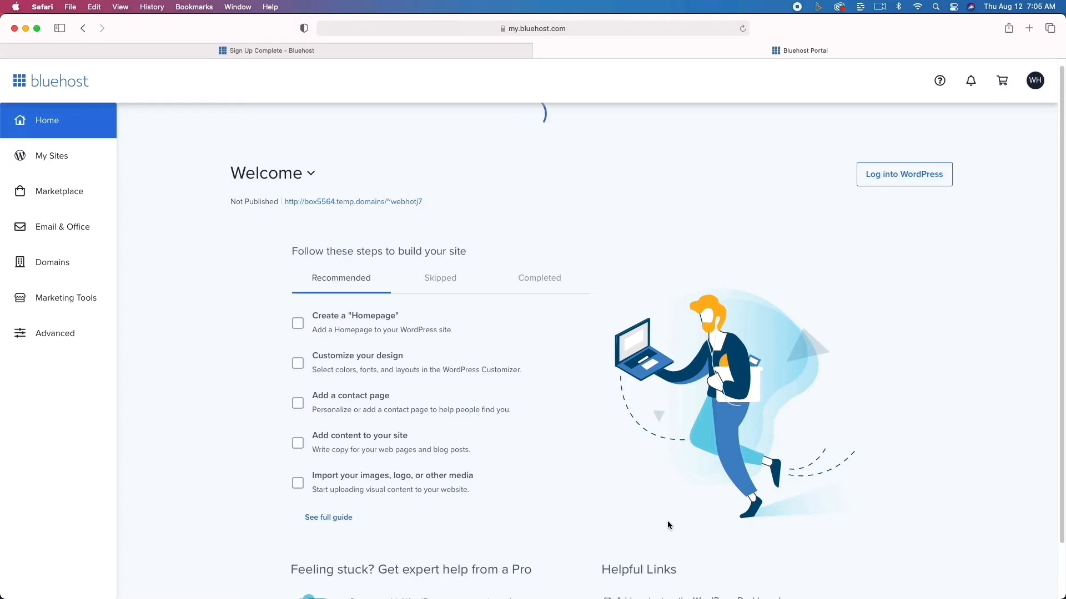
Look over the hosting home page's recommended setup steps and log into WordPress from it
{"action": "scroll", "coordinate": [667, 524], "scroll_direction": "down", "scroll_amount": 2}
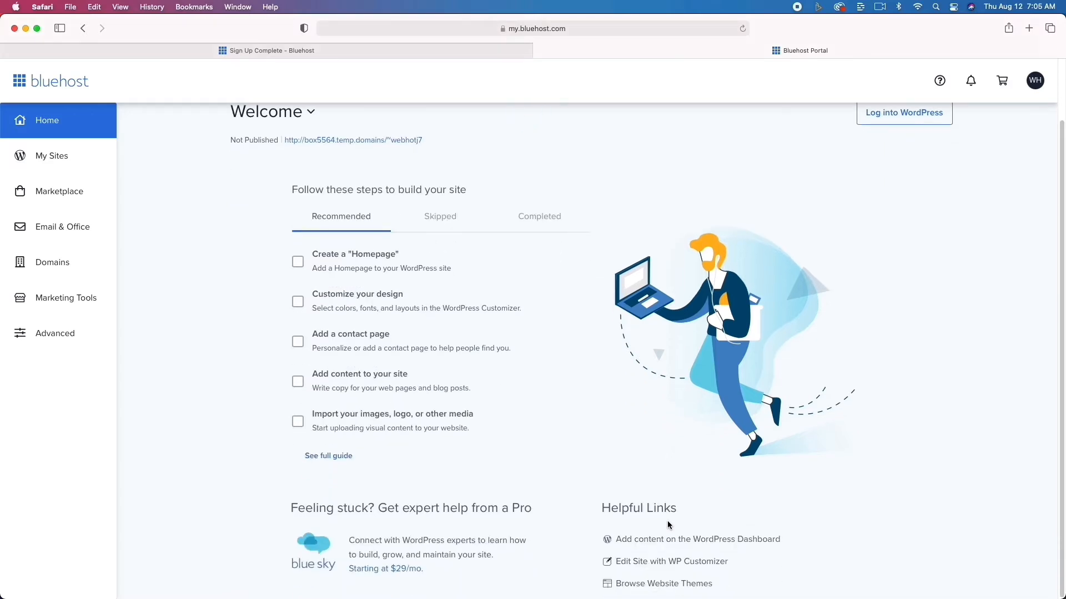
{"action": "scroll", "coordinate": [667, 525], "scroll_direction": "up", "scroll_amount": 2}
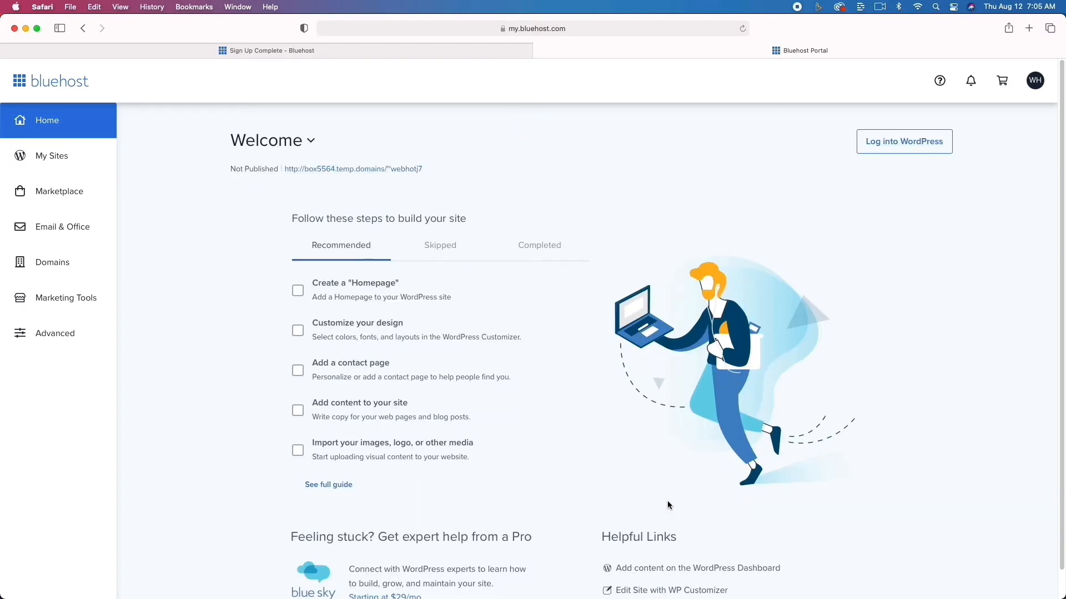
{"action": "left_click", "coordinate": [919, 139]}
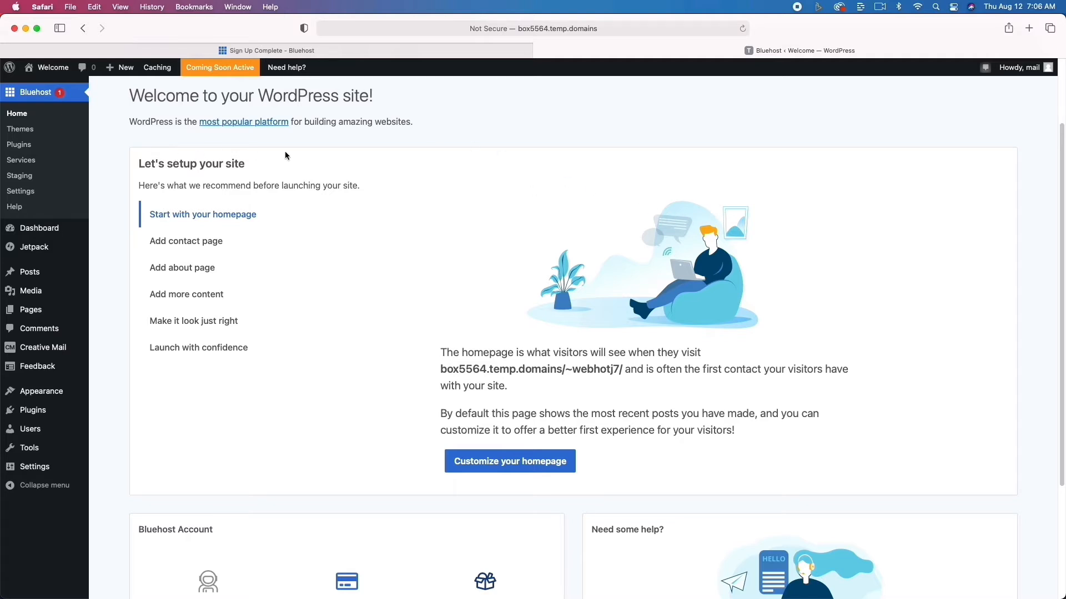
View the new site's front page, and return to the WordPress dashboard to look at the Staging page
{"action": "left_click", "coordinate": [47, 68]}
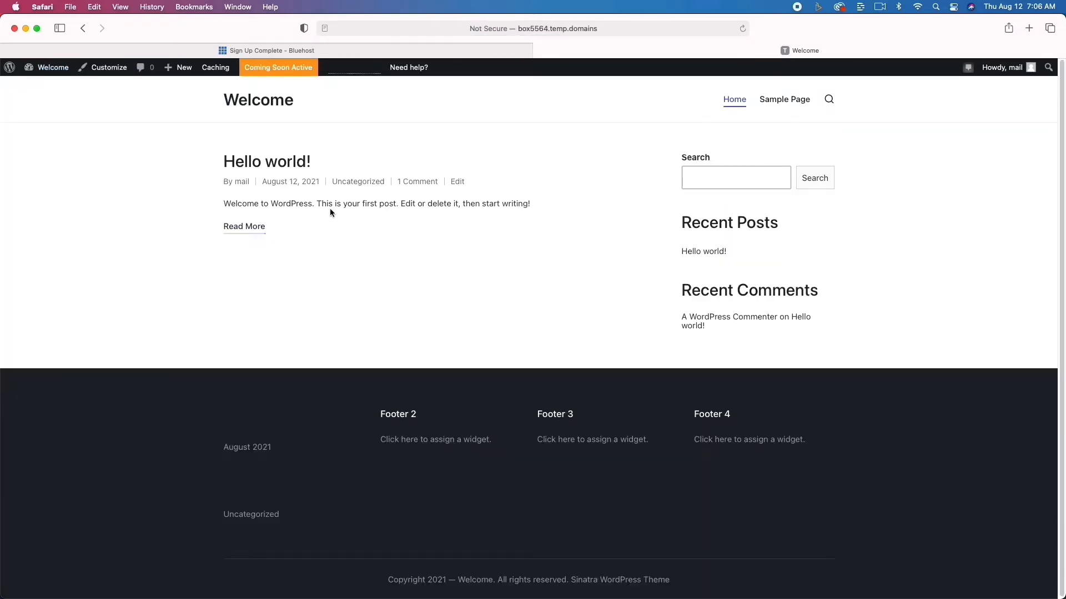
{"action": "left_click", "coordinate": [82, 29]}
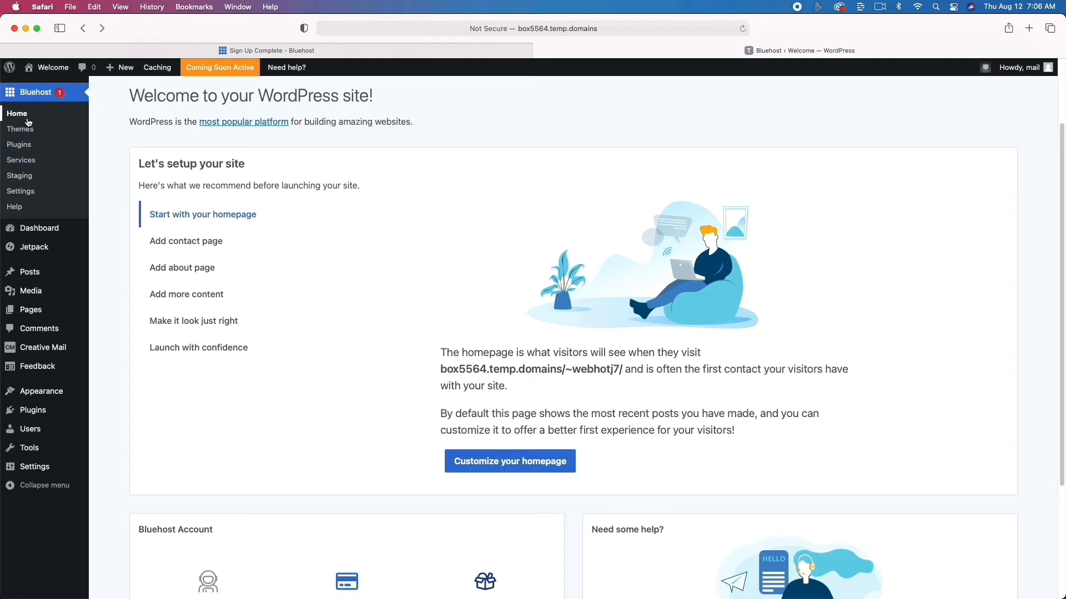
{"action": "left_click", "coordinate": [20, 175]}
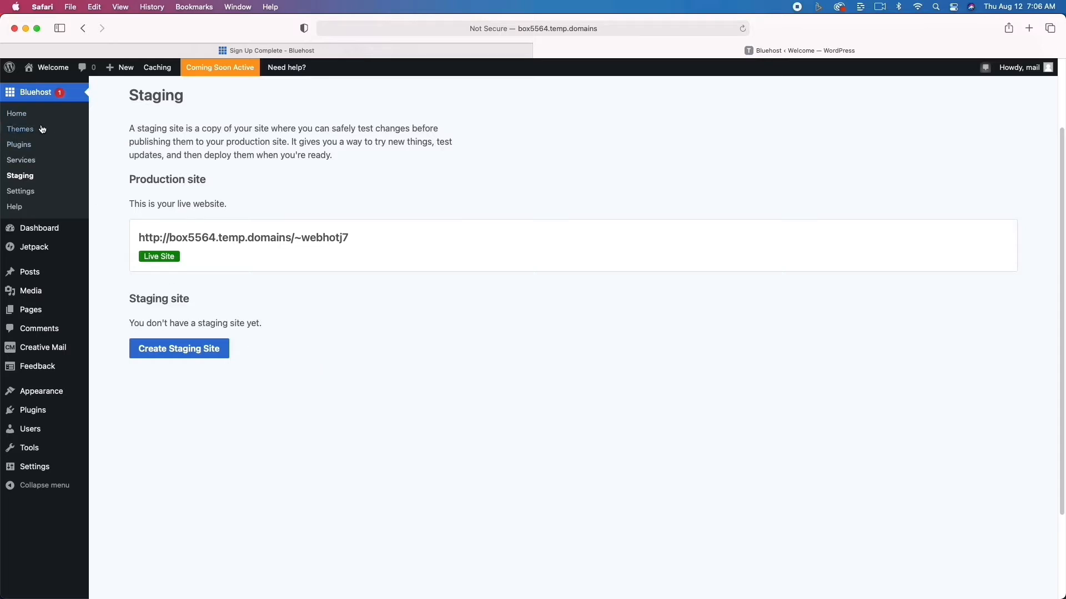
Deactivate the Bluehost and Creative Mail by Constant Contact plugins together in the installed plugins list
{"action": "left_click", "coordinate": [33, 410]}
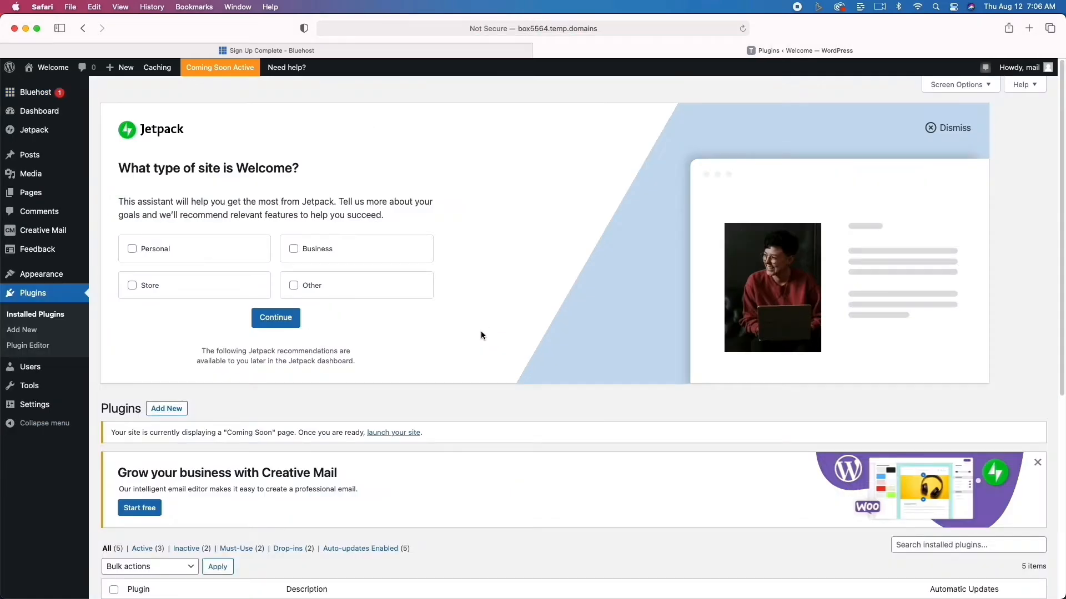
{"action": "scroll", "coordinate": [425, 384], "scroll_direction": "down", "scroll_amount": 6}
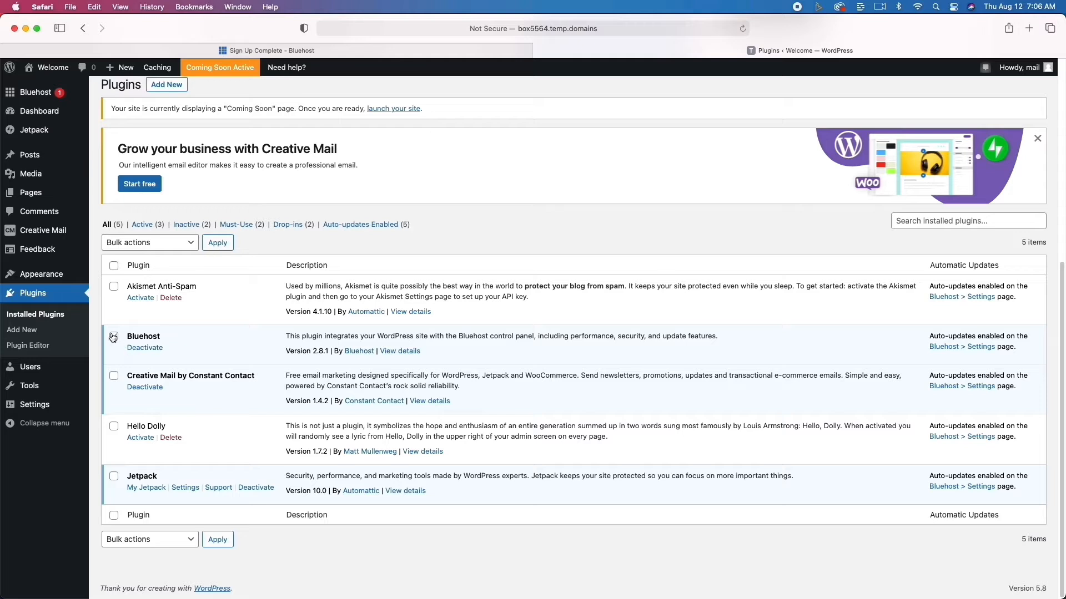
{"action": "left_click", "coordinate": [115, 379]}
{"action": "left_click", "coordinate": [167, 242]}
{"action": "left_click", "coordinate": [192, 269]}
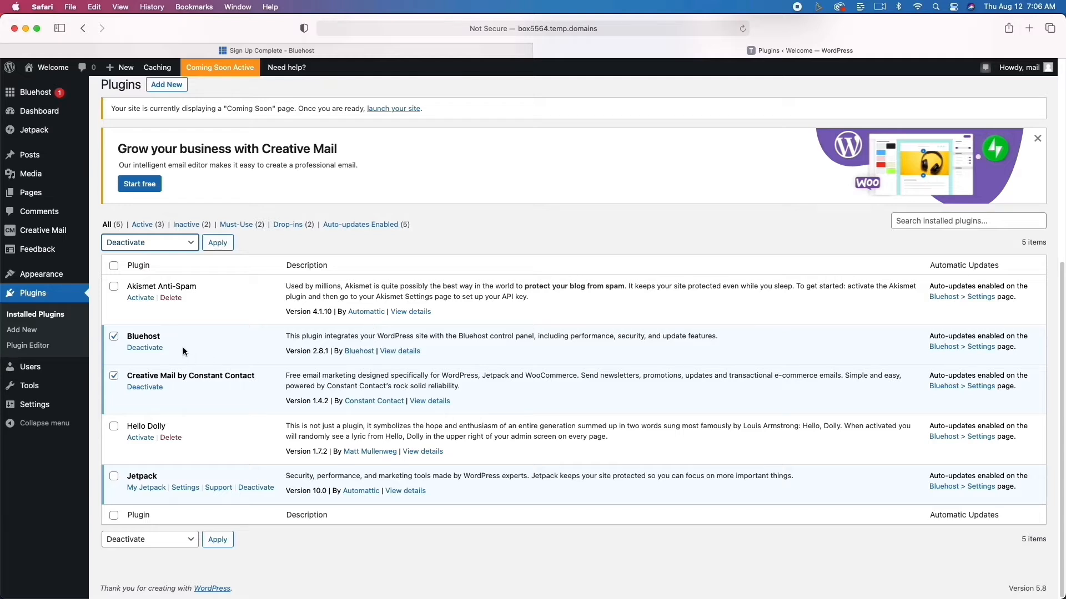
{"action": "left_click", "coordinate": [217, 242]}
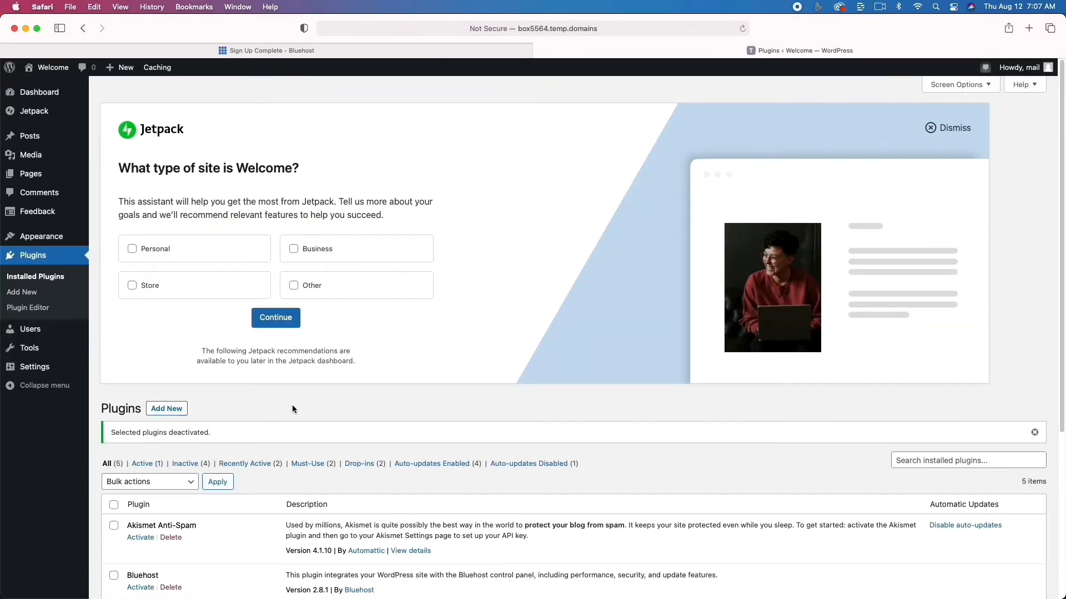
{"action": "scroll", "coordinate": [292, 409], "scroll_direction": "down", "scroll_amount": 5}
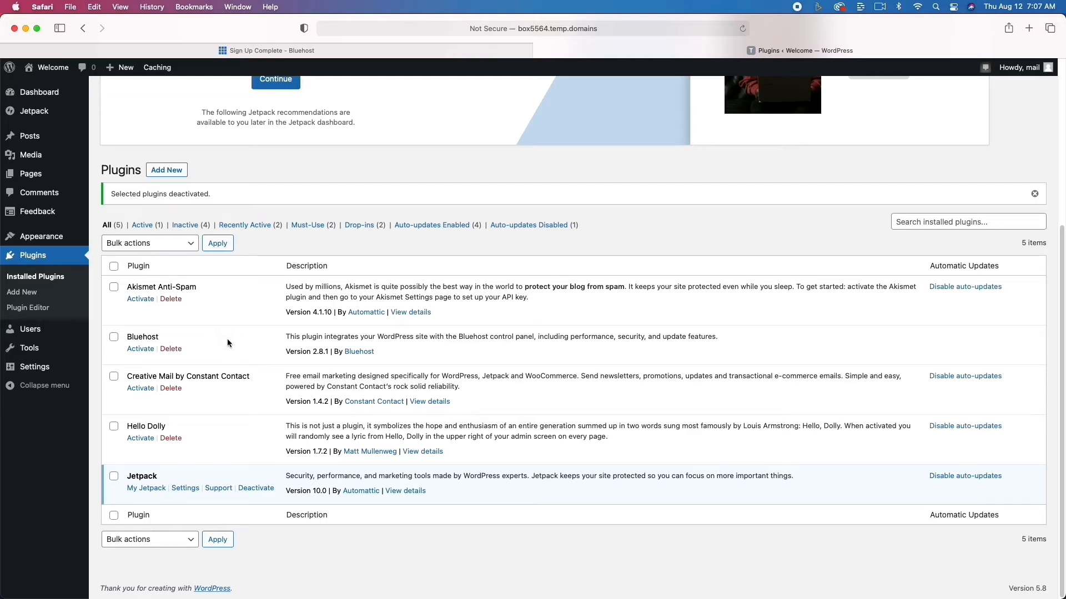
Delete the Akismet Anti-Spam, Bluehost, Creative Mail by Constant Contact and Hello Dolly plugins from the installed plugins list
{"action": "left_click", "coordinate": [169, 299]}
{"action": "left_click", "coordinate": [634, 323]}
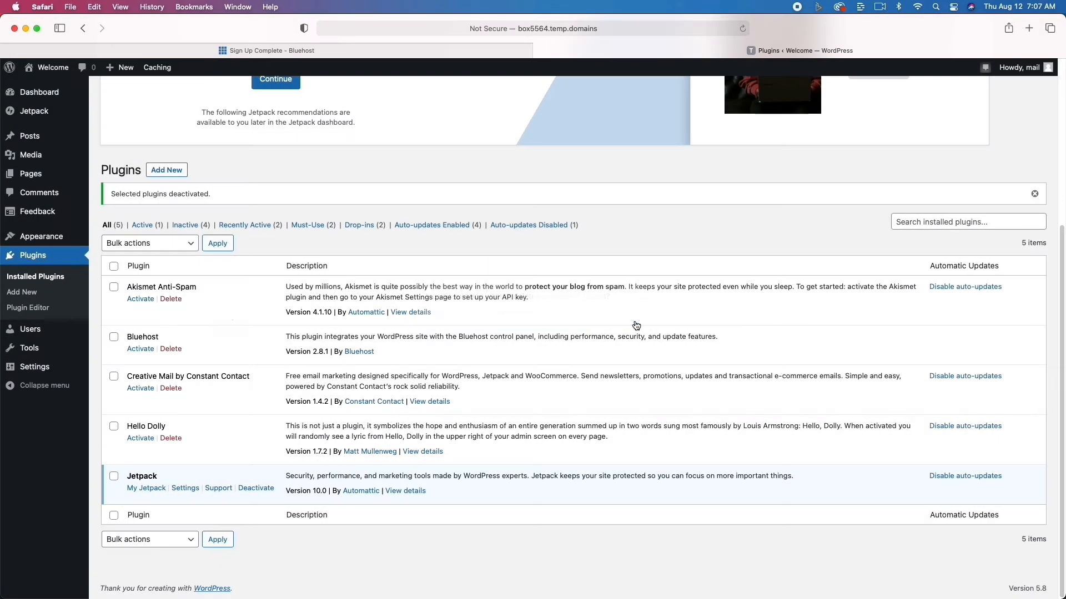
{"action": "left_click", "coordinate": [171, 349]}
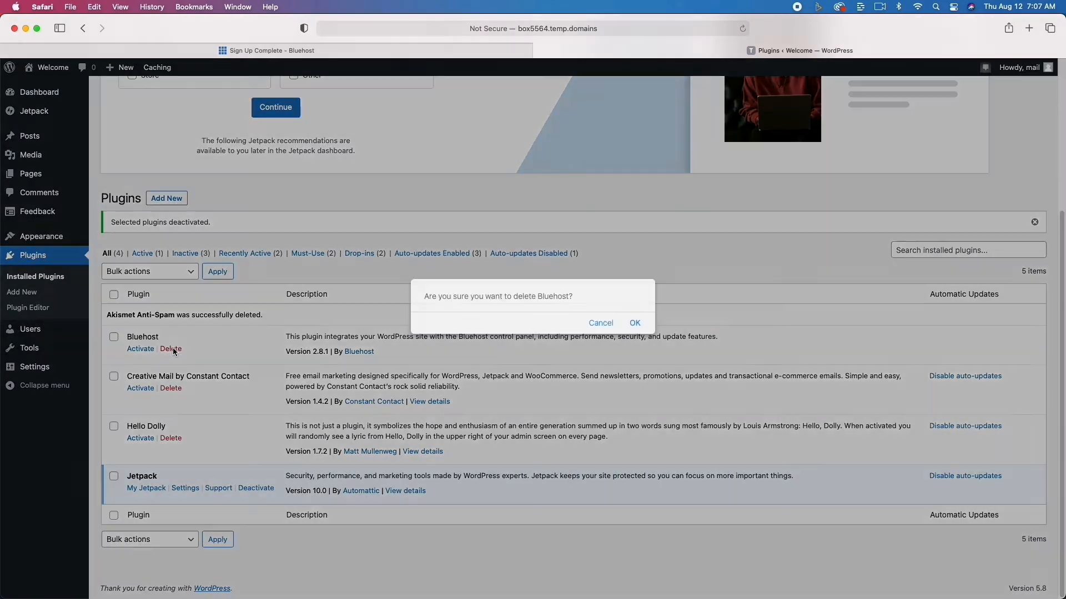
{"action": "left_click", "coordinate": [634, 323]}
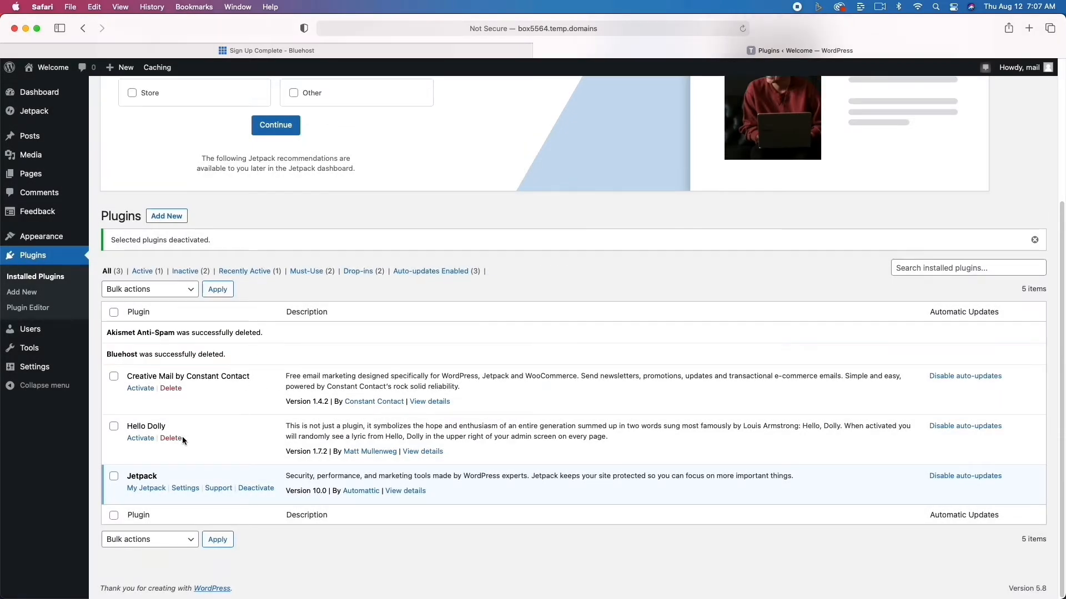
{"action": "left_click", "coordinate": [182, 389]}
{"action": "left_click", "coordinate": [636, 329]}
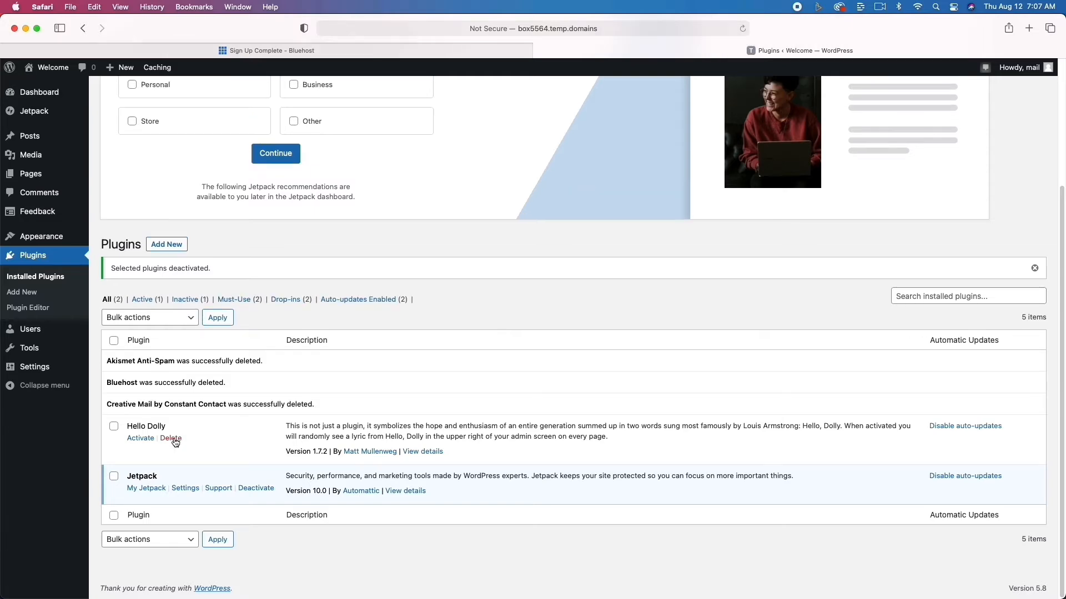
{"action": "left_click", "coordinate": [173, 440]}
{"action": "left_click", "coordinate": [635, 323]}
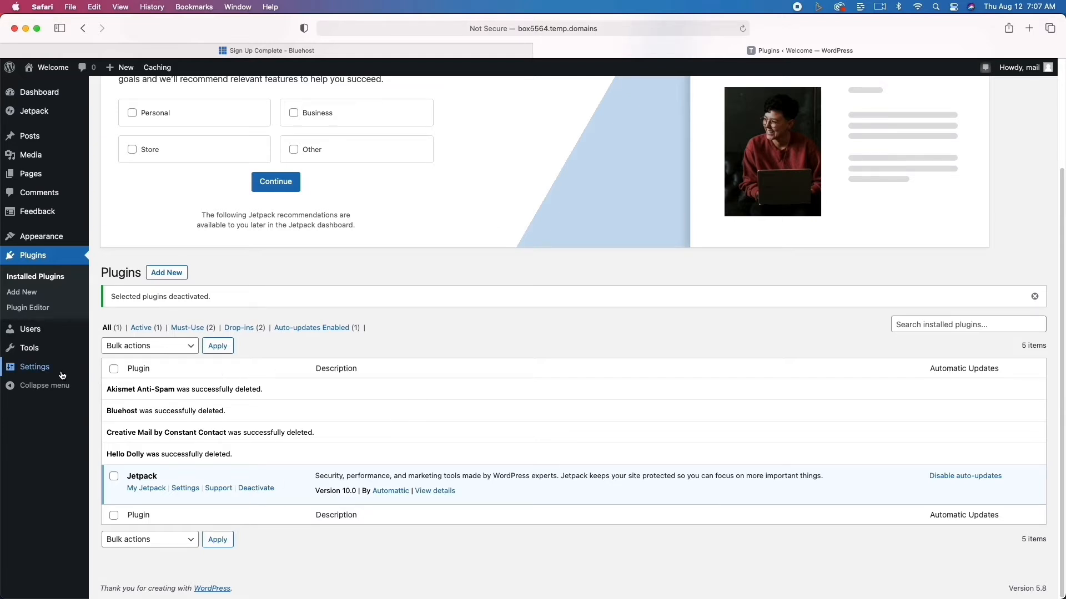
Review the General settings page through to its end, including the list of available timezones, without changing any option
{"action": "mouse_move", "coordinate": [44, 371]}
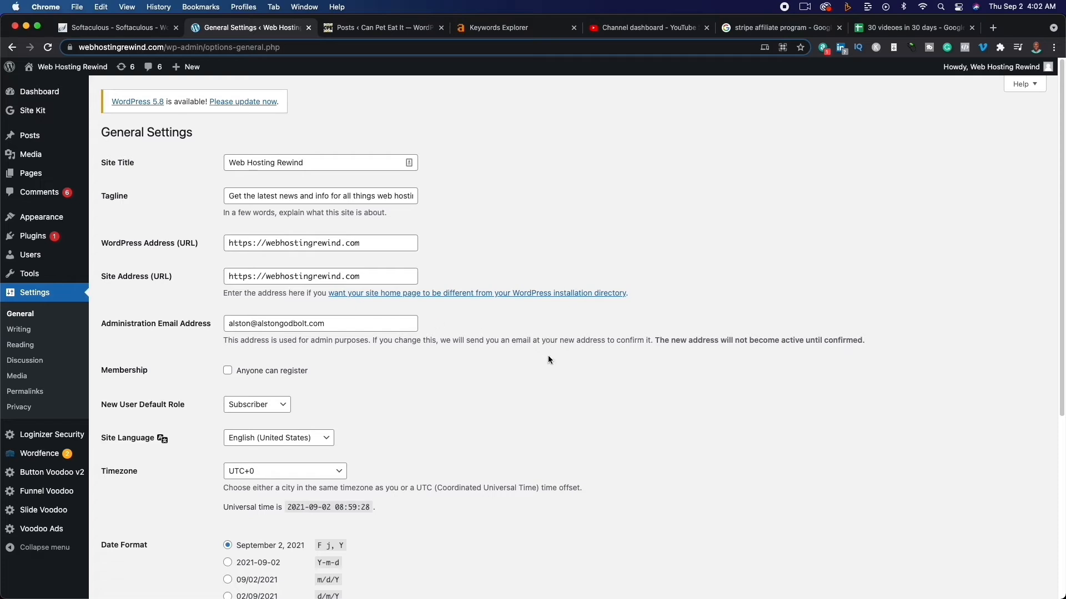
{"action": "scroll", "coordinate": [548, 360], "scroll_direction": "down", "scroll_amount": 3}
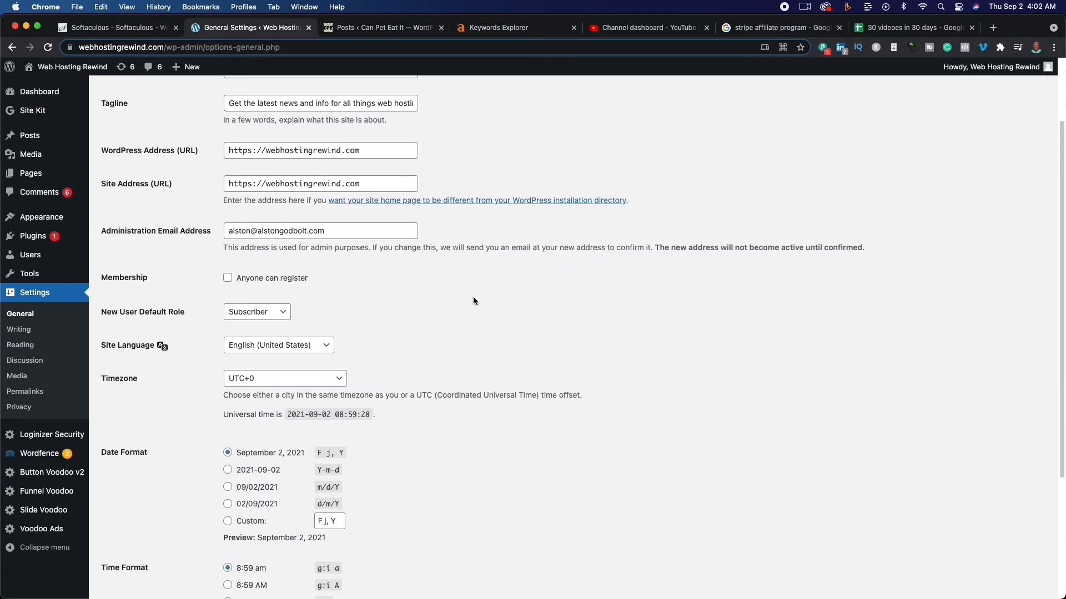
{"action": "scroll", "coordinate": [478, 300], "scroll_direction": "down", "scroll_amount": 2}
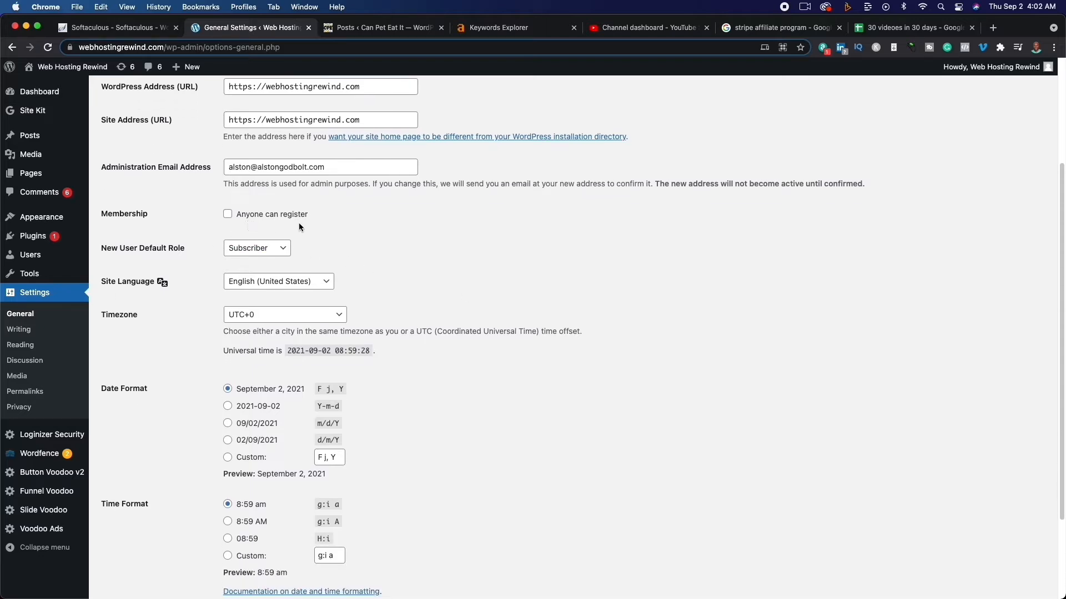
{"action": "scroll", "coordinate": [415, 274], "scroll_direction": "down", "scroll_amount": 2}
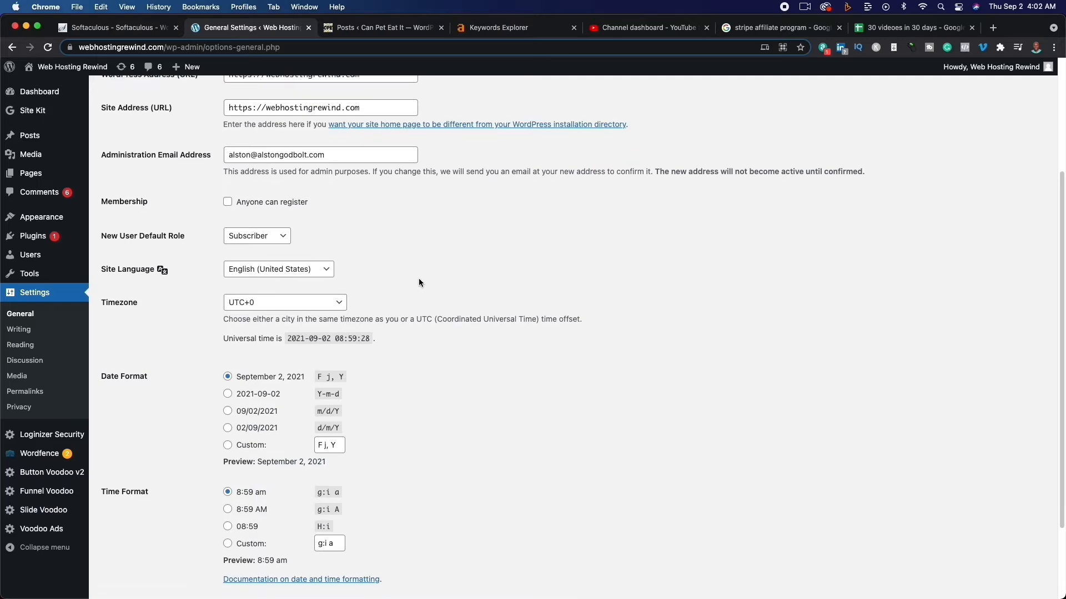
{"action": "left_click", "coordinate": [283, 269]}
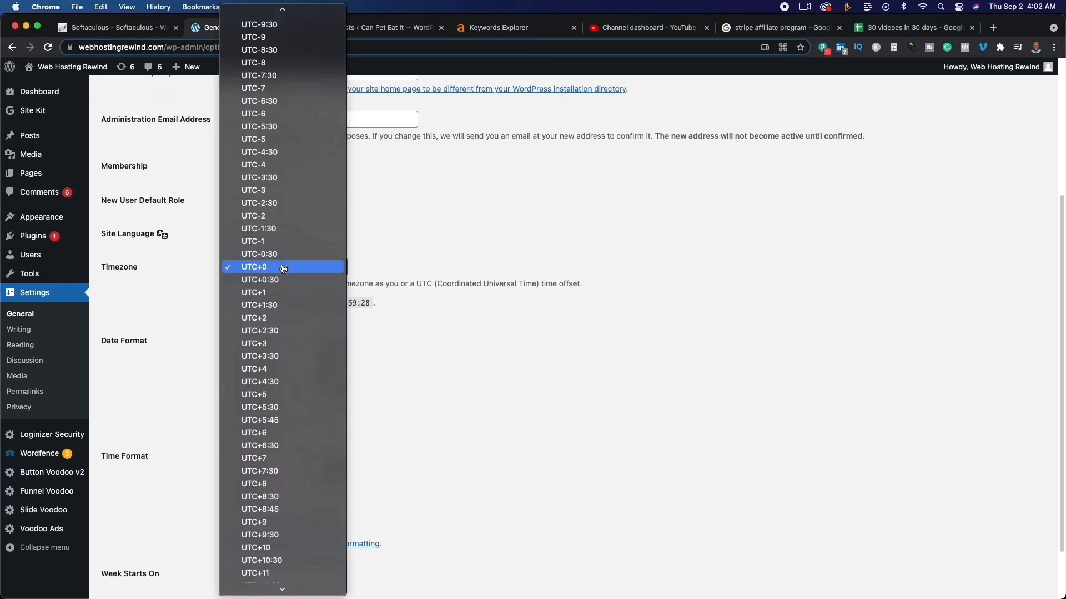
{"action": "scroll", "coordinate": [310, 339], "scroll_direction": "up", "scroll_amount": 15}
{"action": "scroll", "coordinate": [314, 344], "scroll_direction": "down", "scroll_amount": 15}
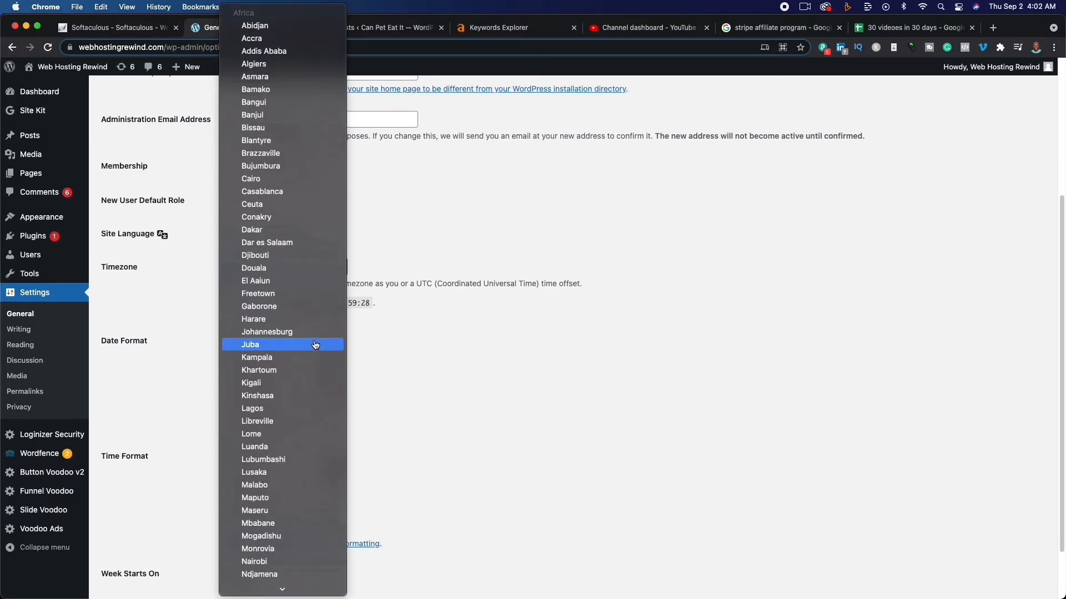
{"action": "left_click", "coordinate": [509, 372]}
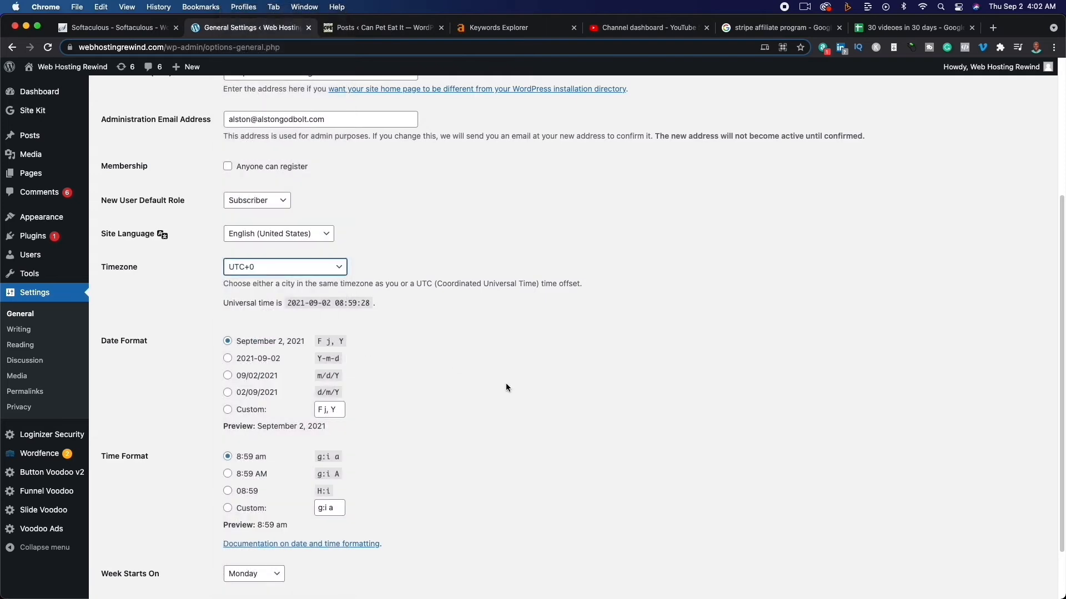
{"action": "scroll", "coordinate": [472, 366], "scroll_direction": "down", "scroll_amount": 3}
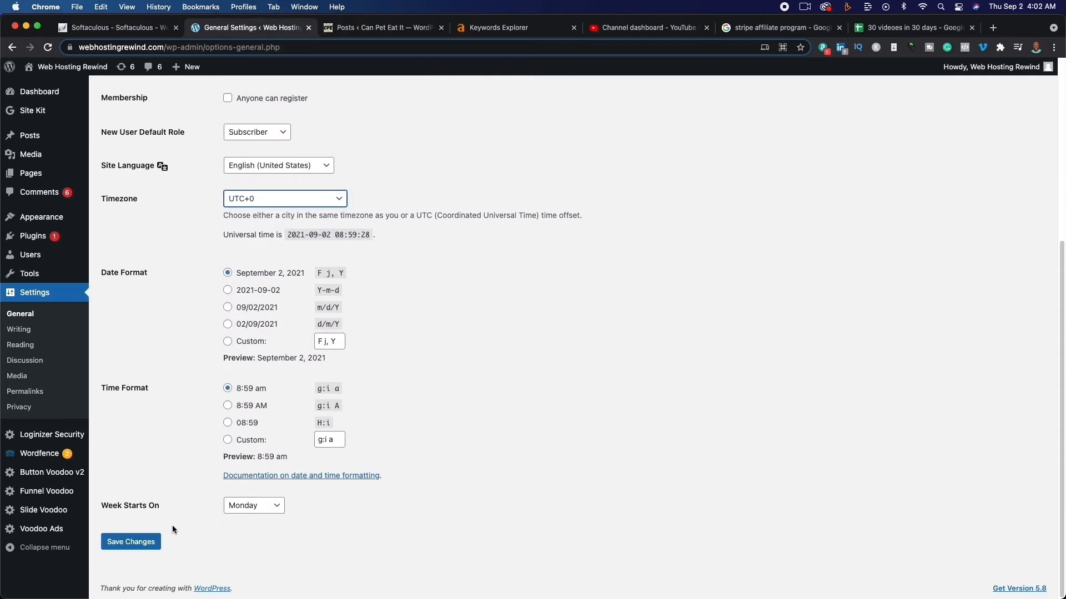
Look over the Writing settings and check the search engine visibility option in the Reading settings
{"action": "left_click", "coordinate": [19, 330]}
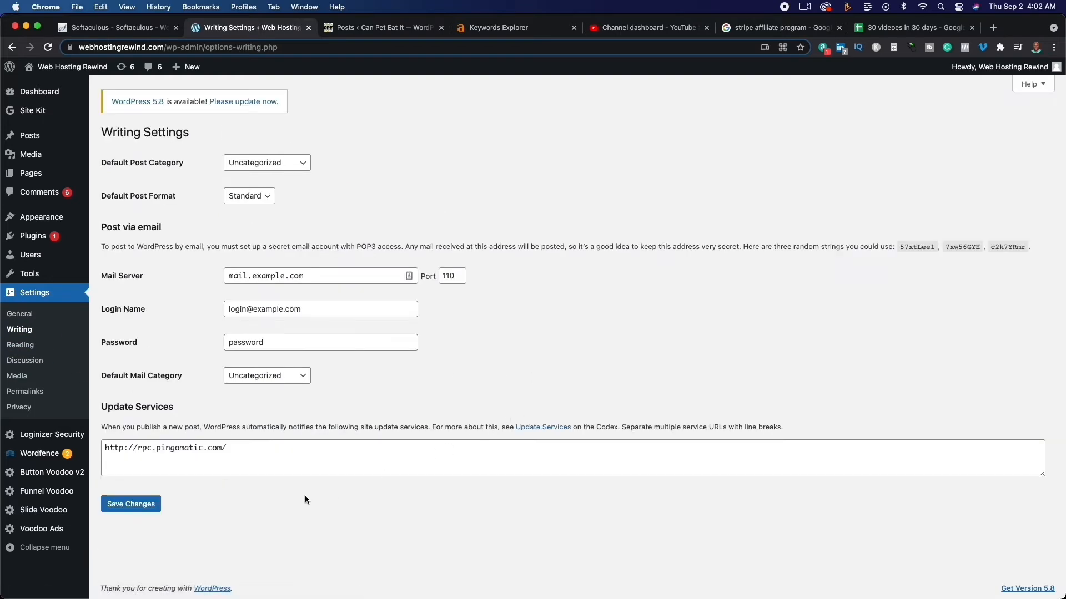
{"action": "left_click", "coordinate": [20, 345]}
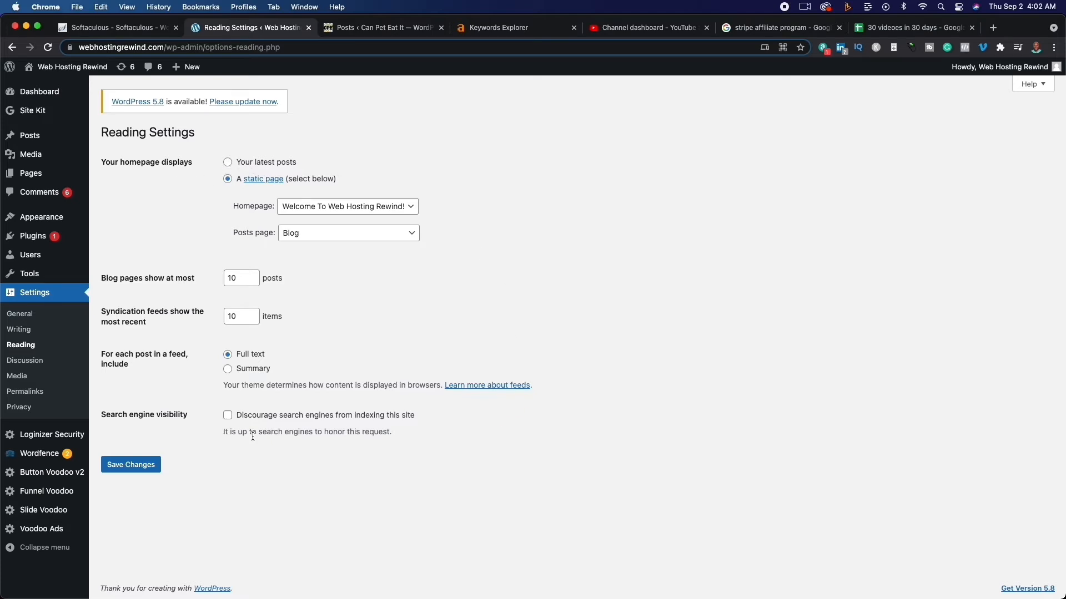
{"action": "left_click_drag", "start_coordinate": [103, 415], "coordinate": [180, 413]}
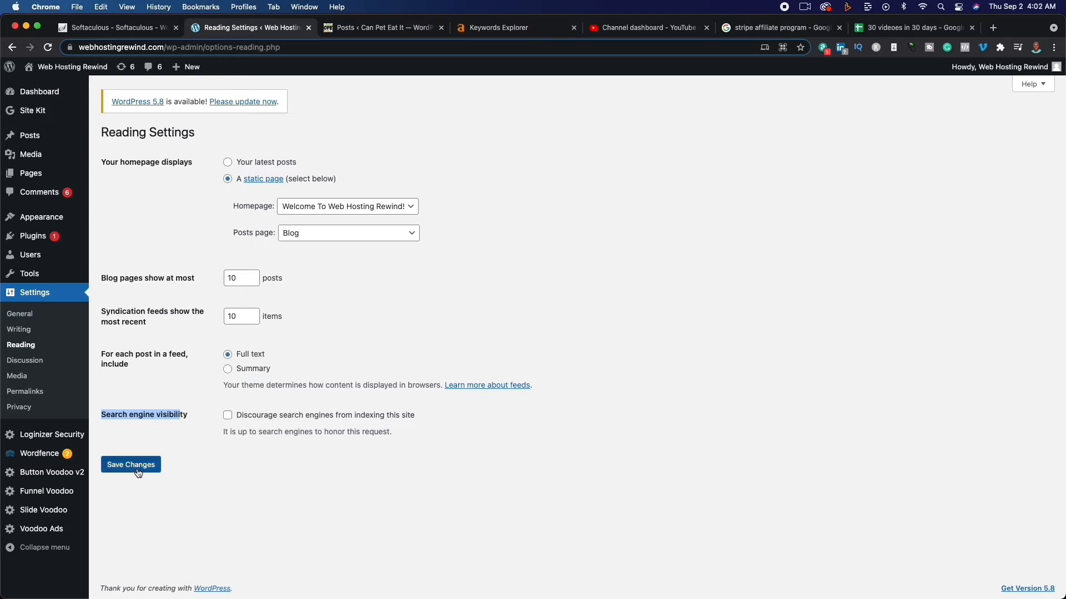
Look through the Discussion settings for comments and the image sizes in the Media settings
{"action": "left_click", "coordinate": [17, 361]}
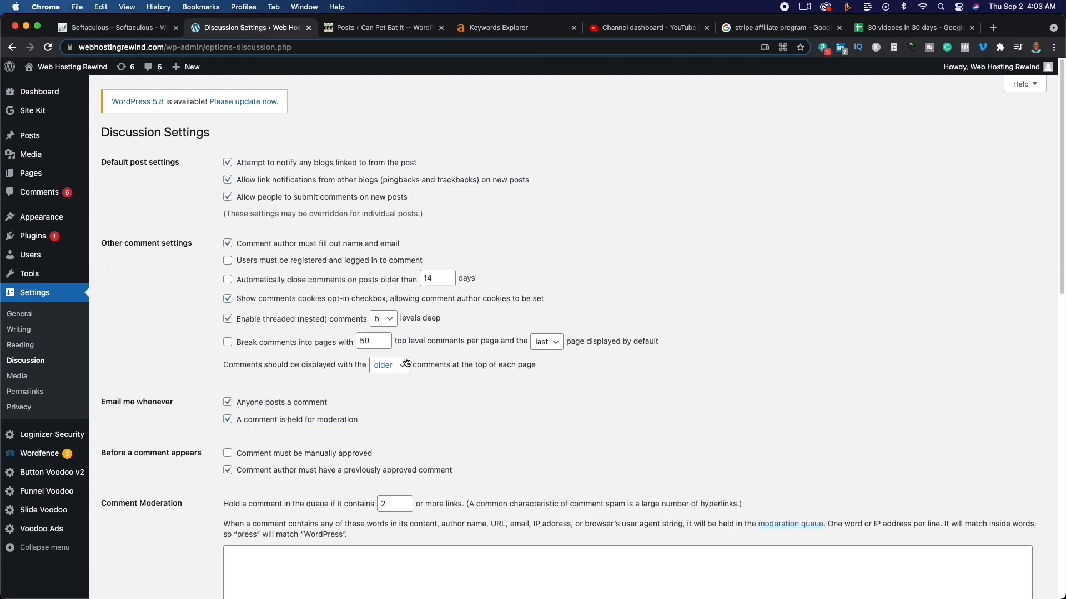
{"action": "scroll", "coordinate": [413, 444], "scroll_direction": "down", "scroll_amount": 10}
{"action": "scroll", "coordinate": [413, 445], "scroll_direction": "up", "scroll_amount": 10}
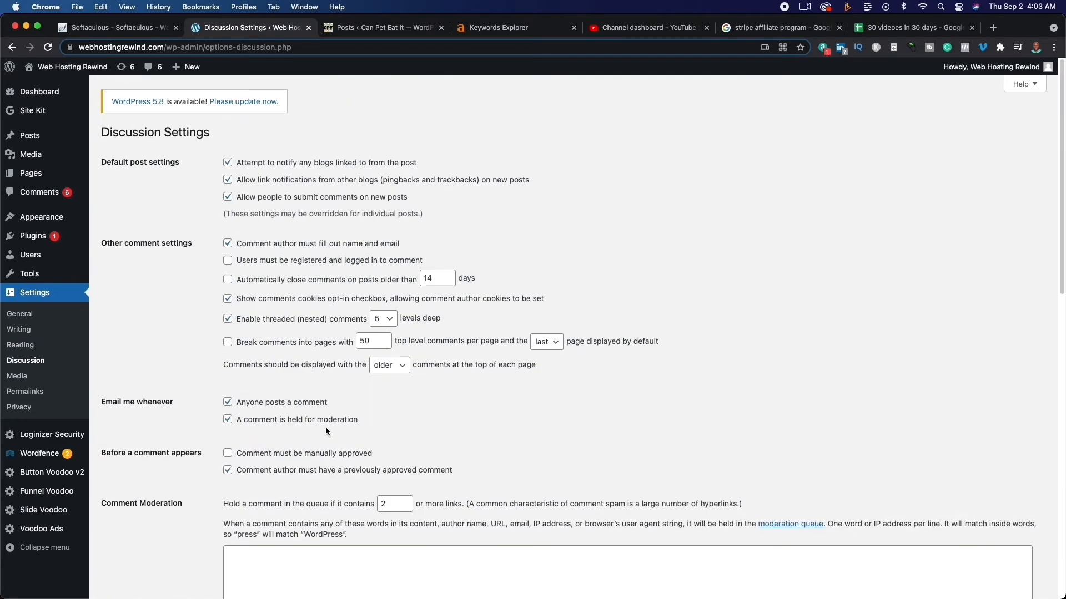
{"action": "left_click", "coordinate": [16, 376]}
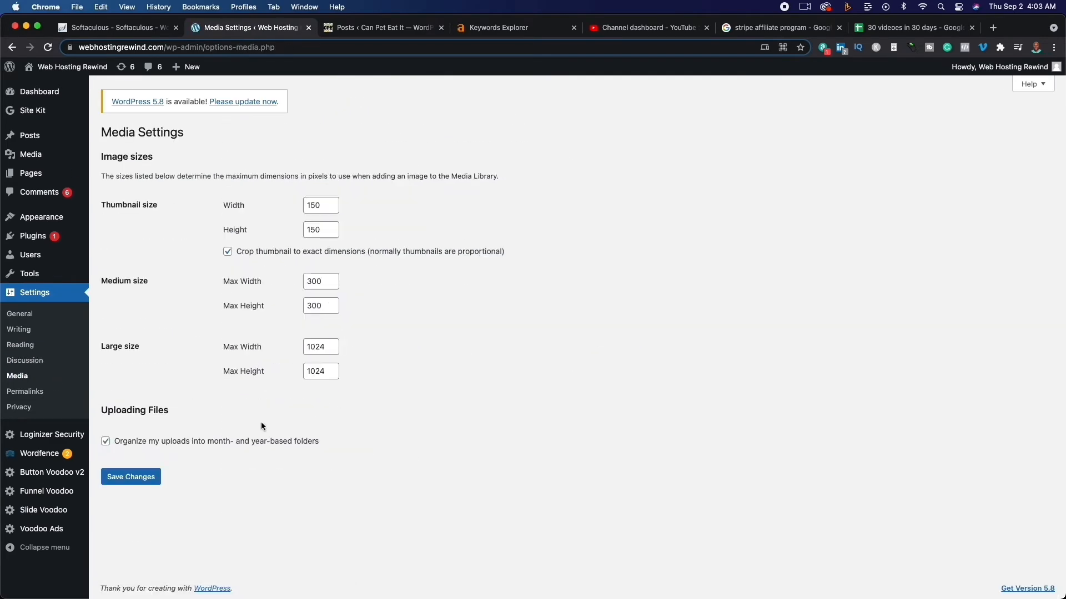
Review the Permalink settings, examining the sample URL of the Post name structure
{"action": "left_click", "coordinate": [26, 393]}
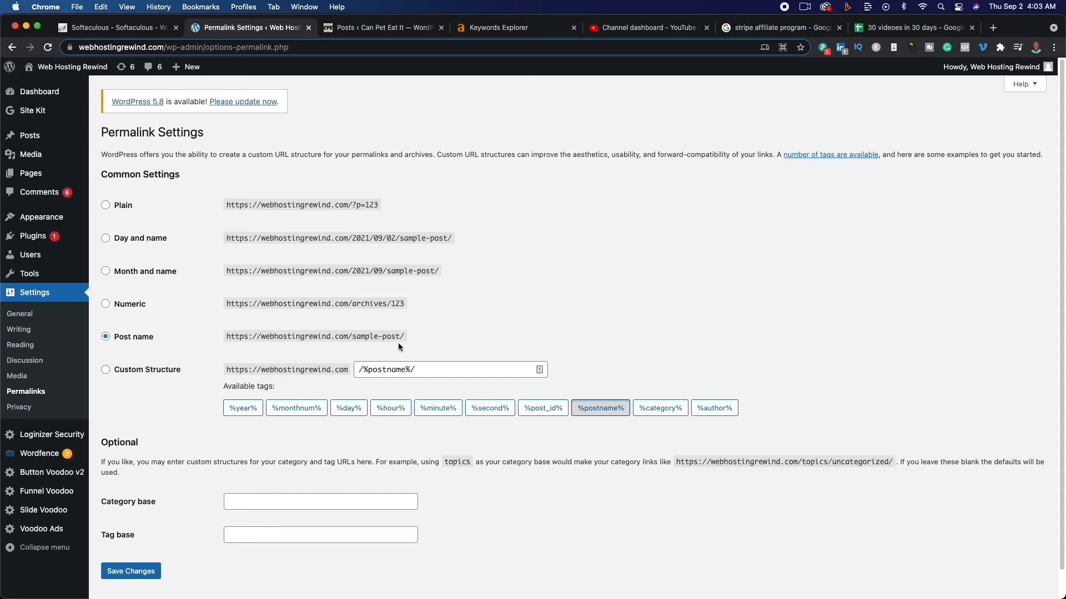
{"action": "left_click_drag", "start_coordinate": [353, 340], "coordinate": [408, 341]}
{"action": "left_click", "coordinate": [598, 294]}
{"action": "scroll", "coordinate": [605, 355], "scroll_direction": "down", "scroll_amount": 1}
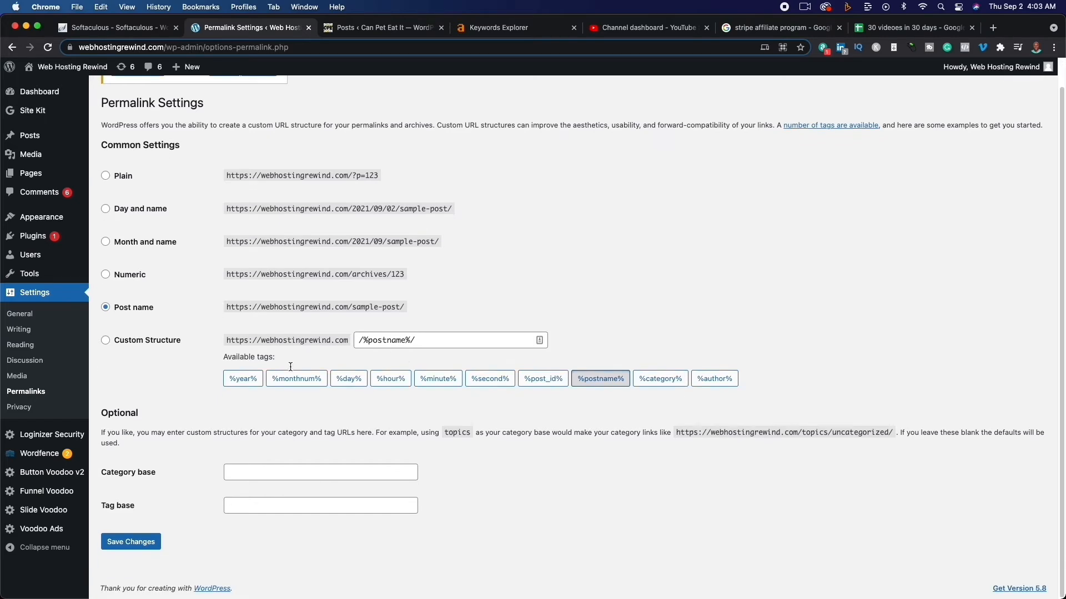
{"action": "scroll", "coordinate": [606, 355], "scroll_direction": "up", "scroll_amount": 1}
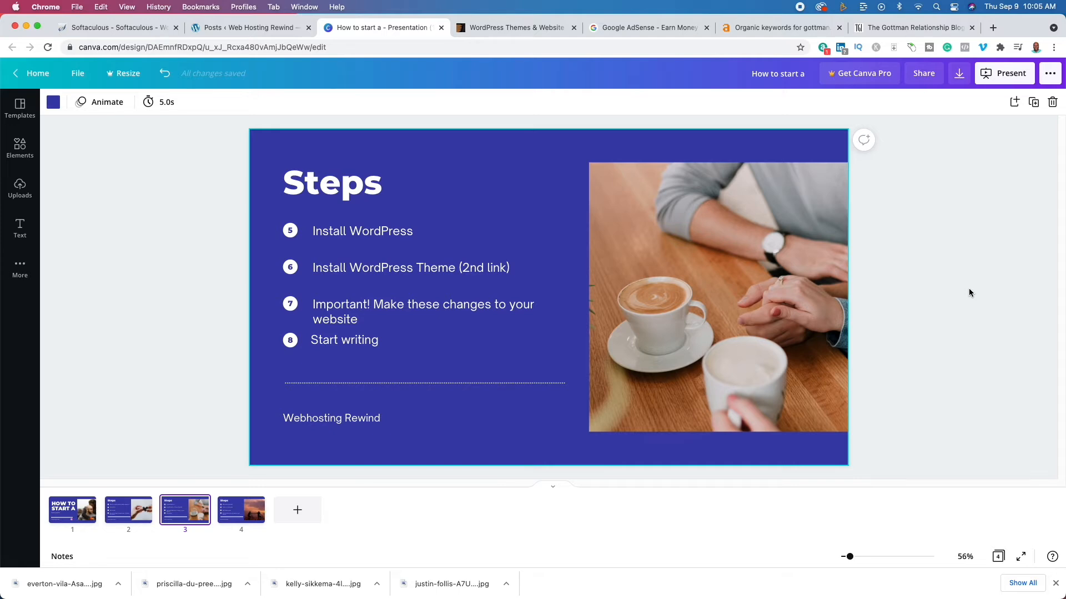
Switch to the Gottman Relationship Blog and examine its layout, blog columns and recent posts as a design example
{"action": "left_click", "coordinate": [907, 28]}
{"action": "scroll", "coordinate": [145, 372], "scroll_direction": "down", "scroll_amount": 10}
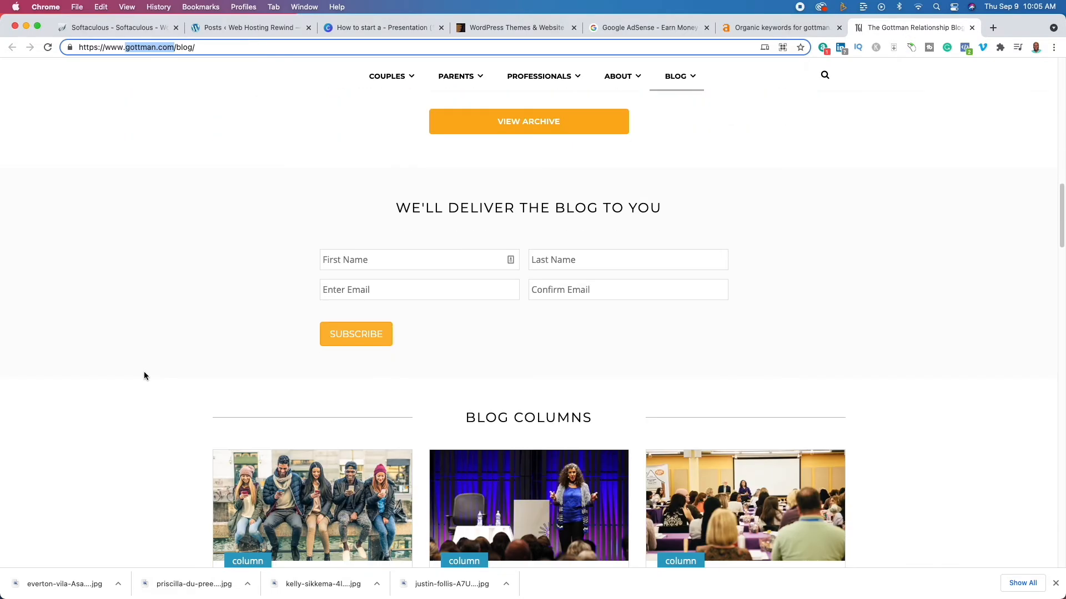
{"action": "scroll", "coordinate": [145, 376], "scroll_direction": "down", "scroll_amount": 15}
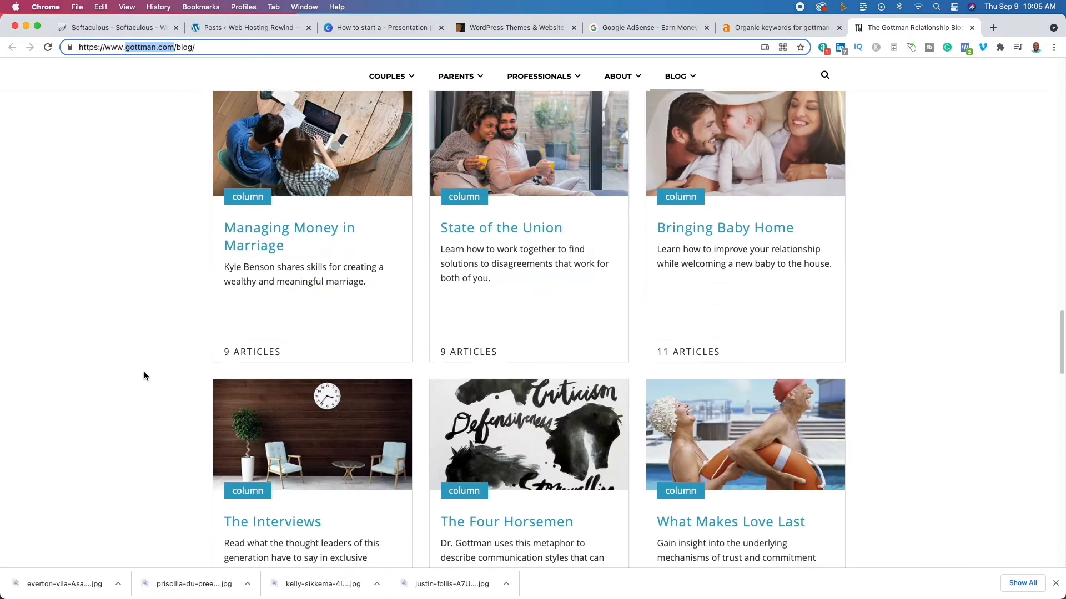
{"action": "scroll", "coordinate": [144, 376], "scroll_direction": "down", "scroll_amount": 20}
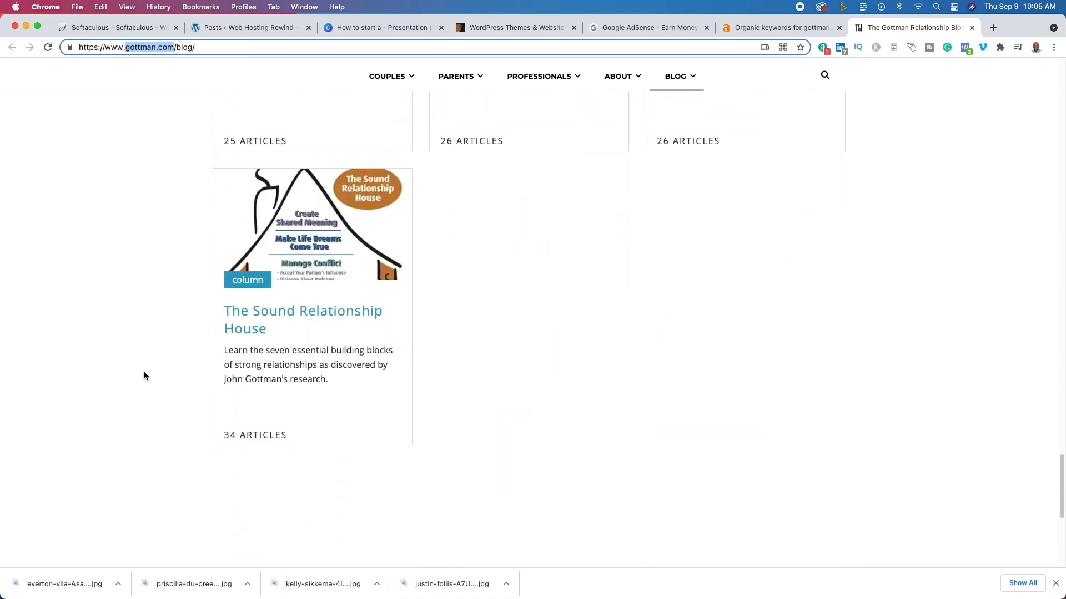
{"action": "scroll", "coordinate": [144, 375], "scroll_direction": "down", "scroll_amount": 5}
{"action": "scroll", "coordinate": [144, 375], "scroll_direction": "up", "scroll_amount": 20}
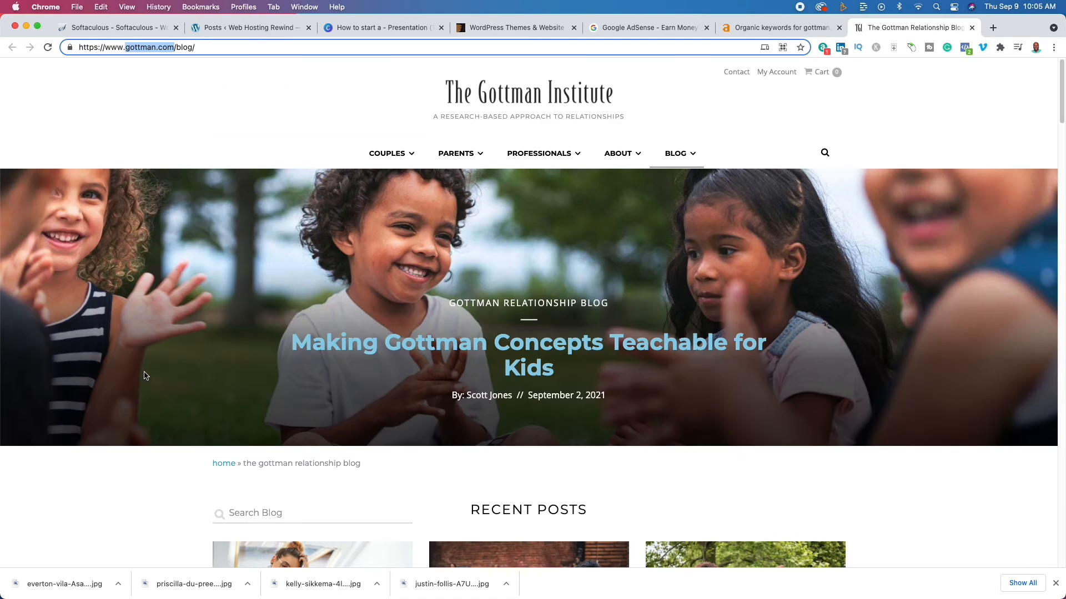
{"action": "mouse_move", "coordinate": [601, 165]}
{"action": "scroll", "coordinate": [653, 409], "scroll_direction": "down", "scroll_amount": 7}
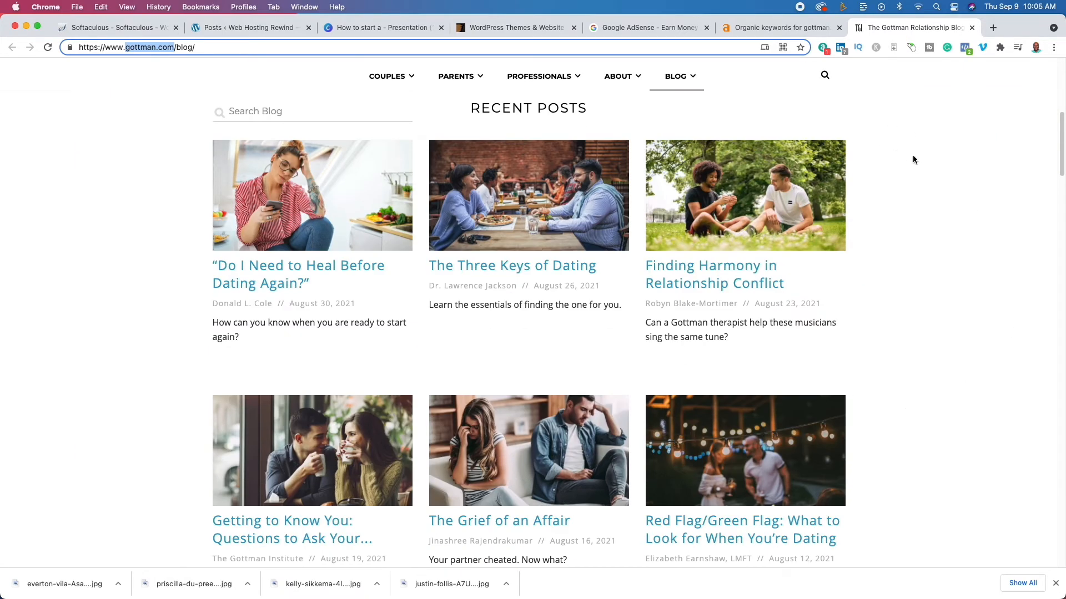
Search ThemeForest for "relationship" in the WordPress category and look through the listed themes
{"action": "left_click", "coordinate": [504, 28]}
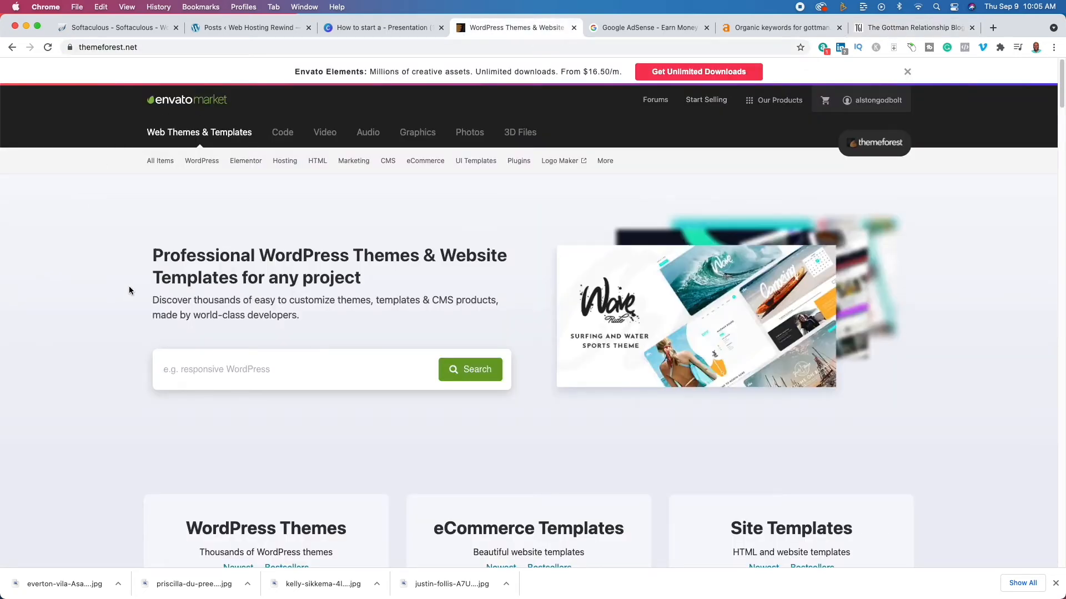
{"action": "left_click", "coordinate": [209, 381]}
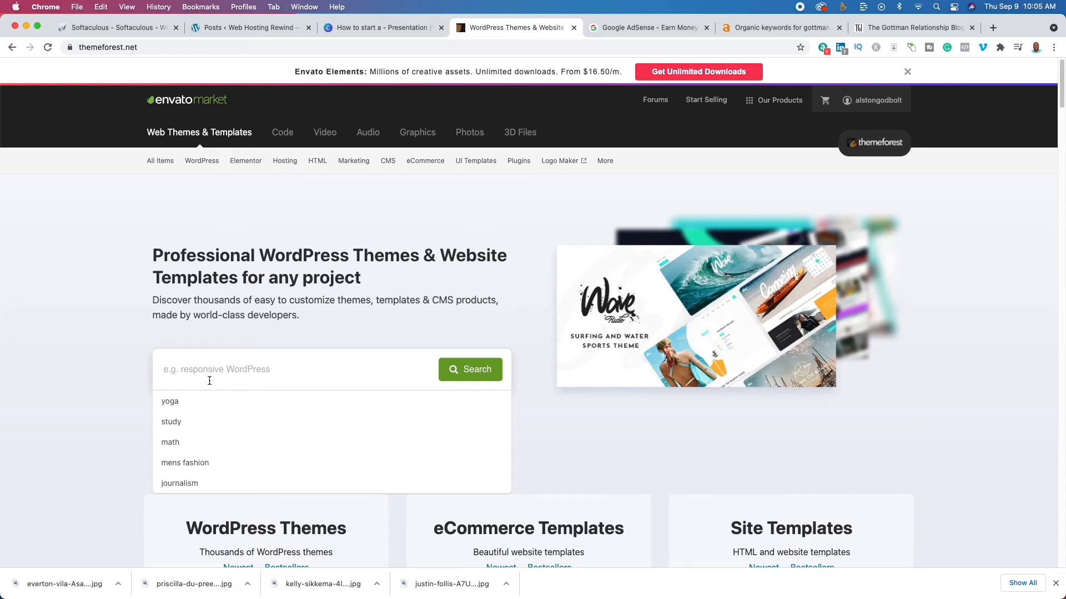
{"action": "type", "text": "rel"}
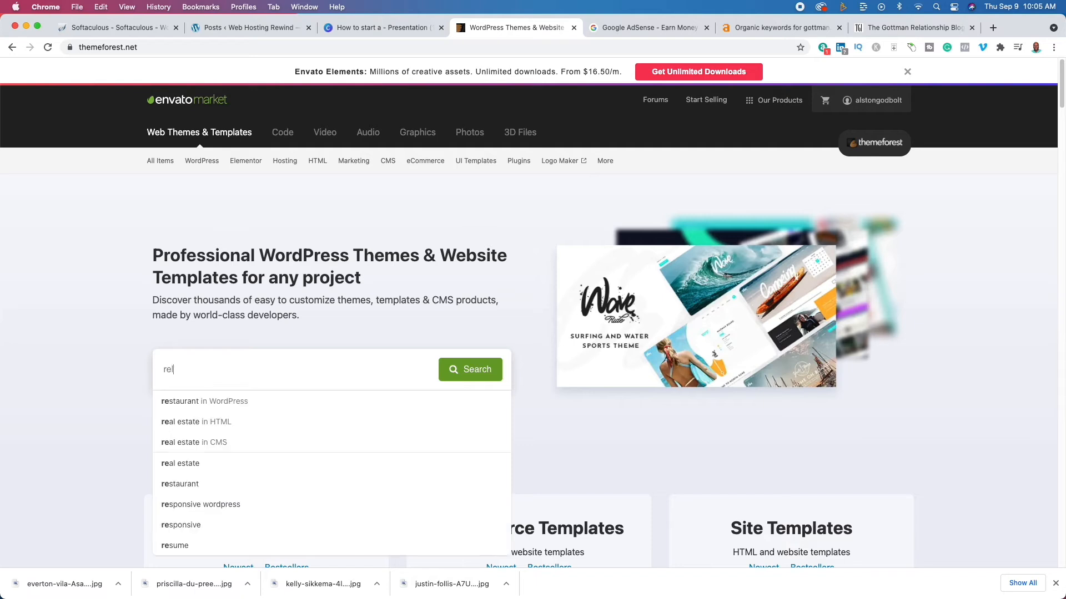
{"action": "type", "text": "ationship"}
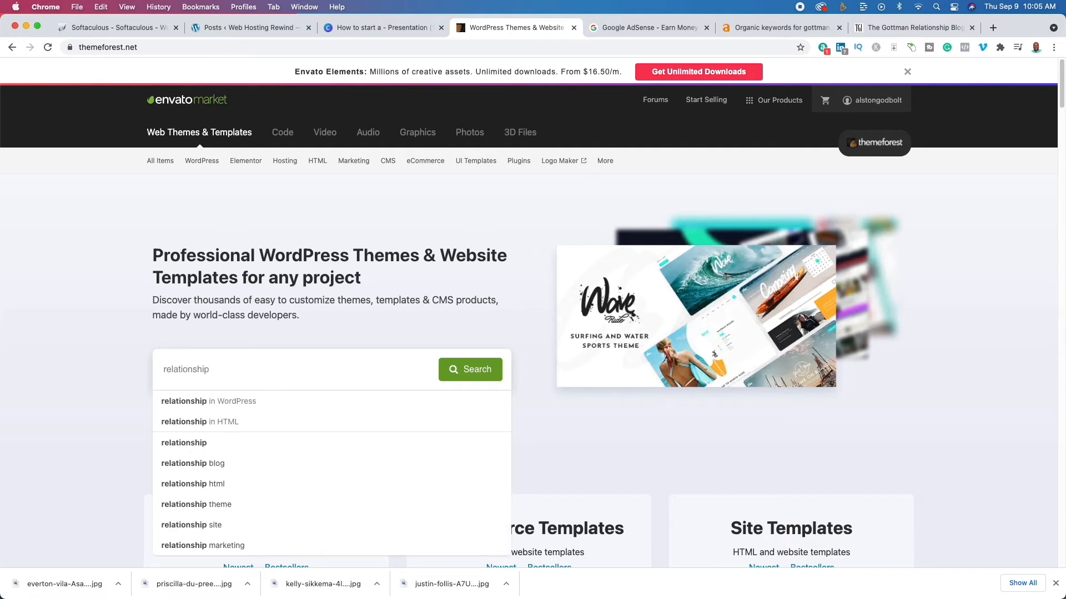
{"action": "left_click", "coordinate": [226, 404]}
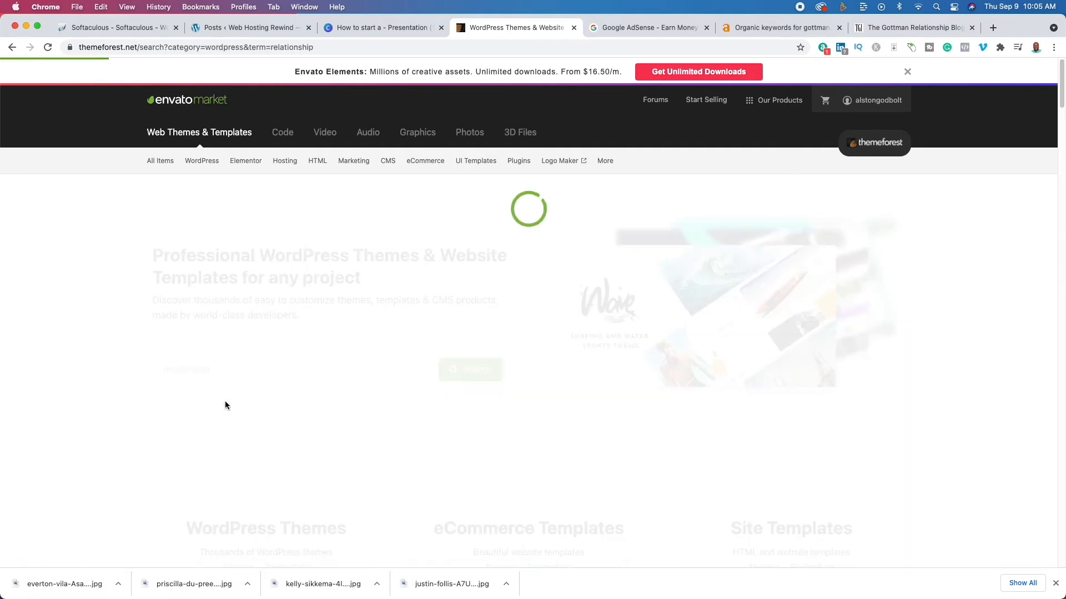
{"action": "scroll", "coordinate": [917, 419], "scroll_direction": "down", "scroll_amount": 7}
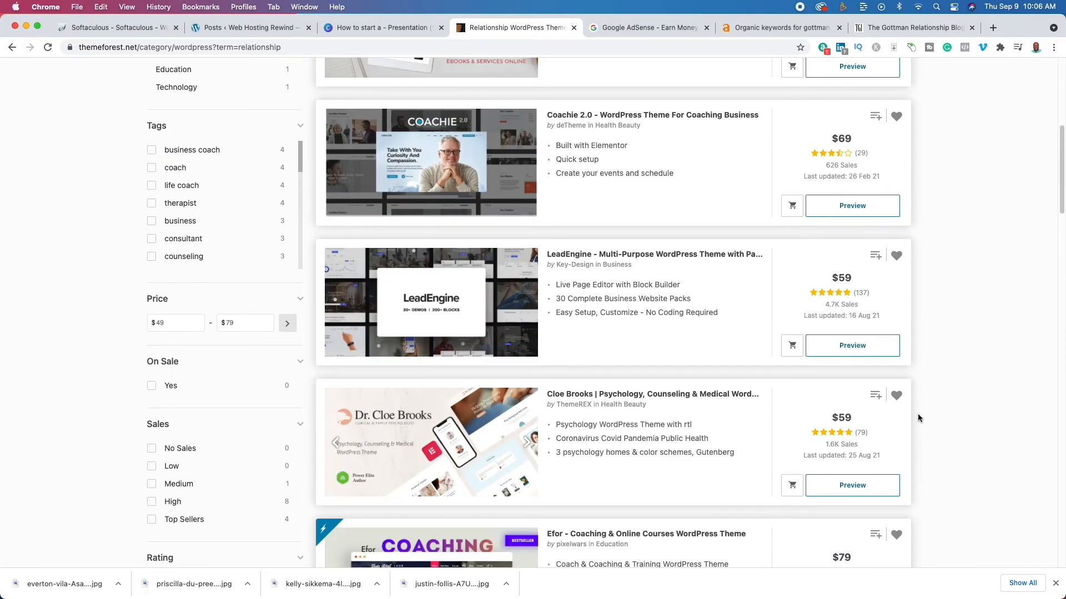
{"action": "scroll", "coordinate": [910, 422], "scroll_direction": "up", "scroll_amount": 4}
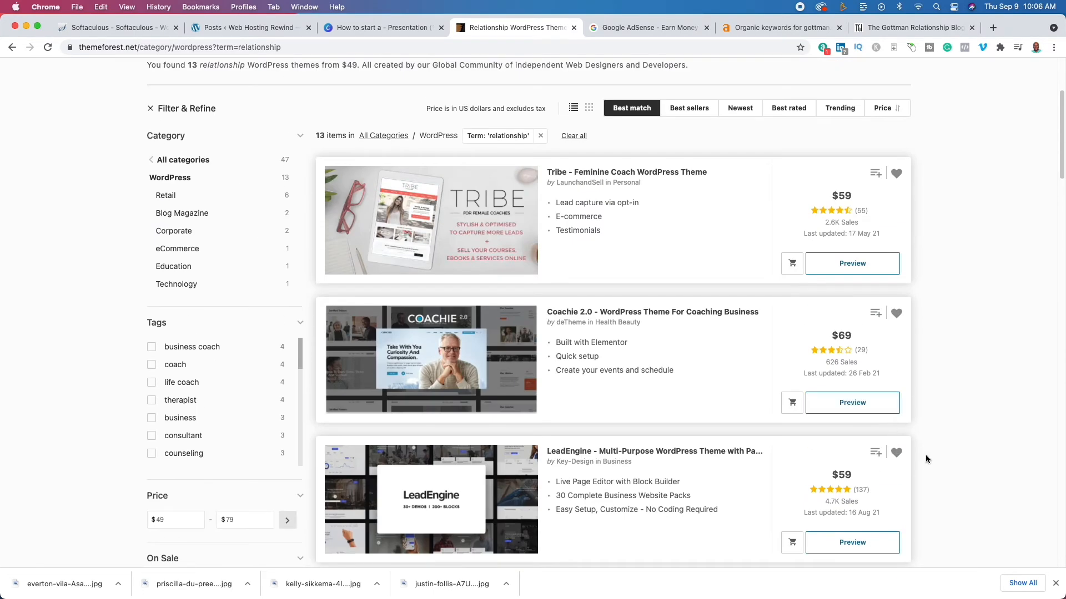
{"action": "scroll", "coordinate": [924, 455], "scroll_direction": "down", "scroll_amount": 4}
{"action": "scroll", "coordinate": [927, 461], "scroll_direction": "down", "scroll_amount": 12}
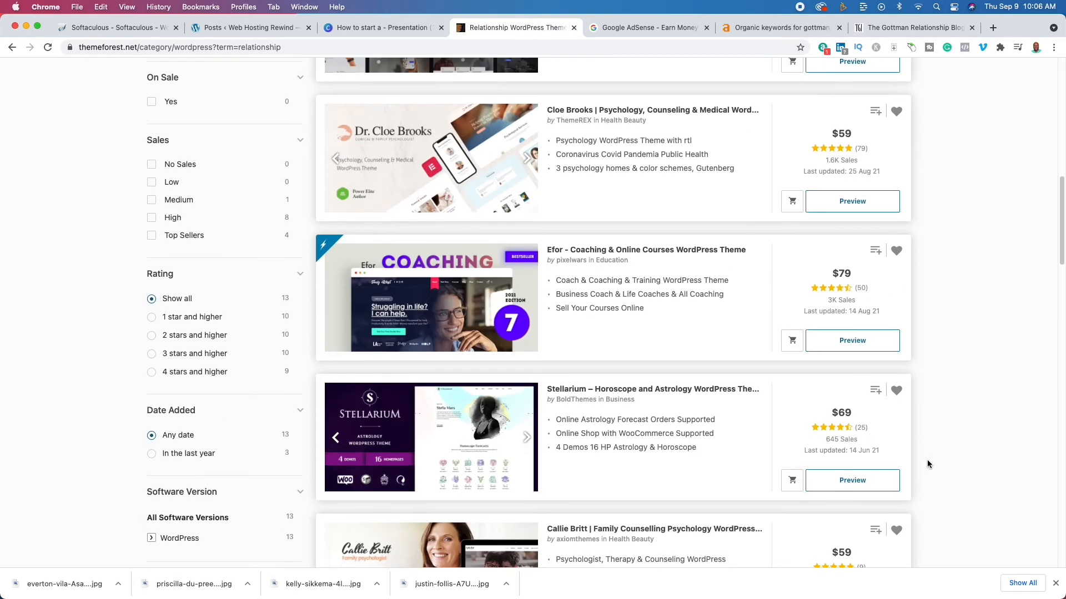
Finish browsing the ThemeForest themes, switch to the WordPress dashboard and open the upload form for a .zip theme
{"action": "scroll", "coordinate": [927, 464], "scroll_direction": "up", "scroll_amount": 12}
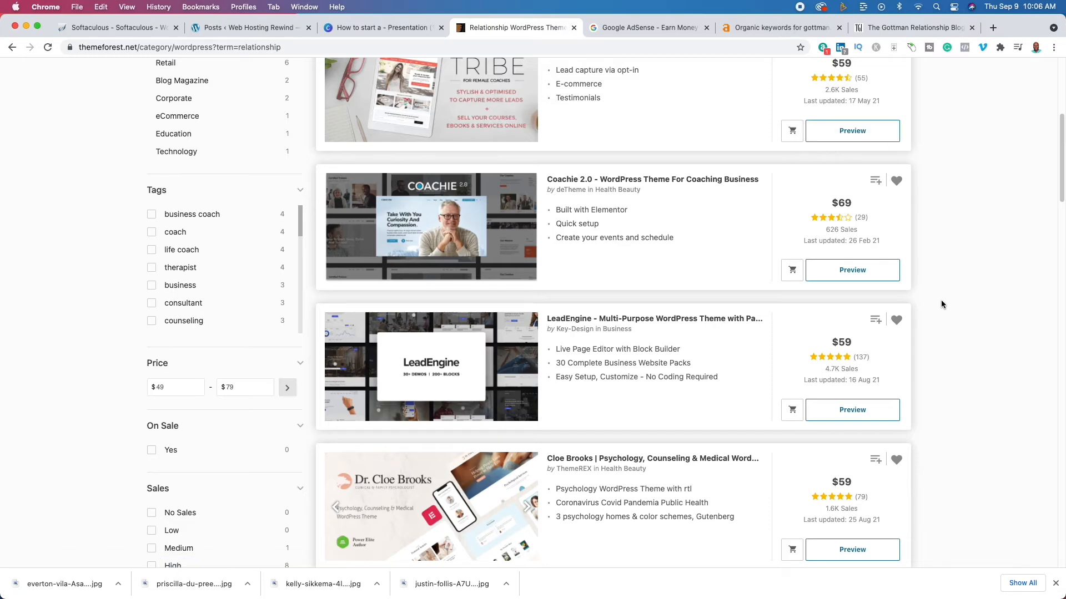
{"action": "scroll", "coordinate": [610, 439], "scroll_direction": "down", "scroll_amount": 6}
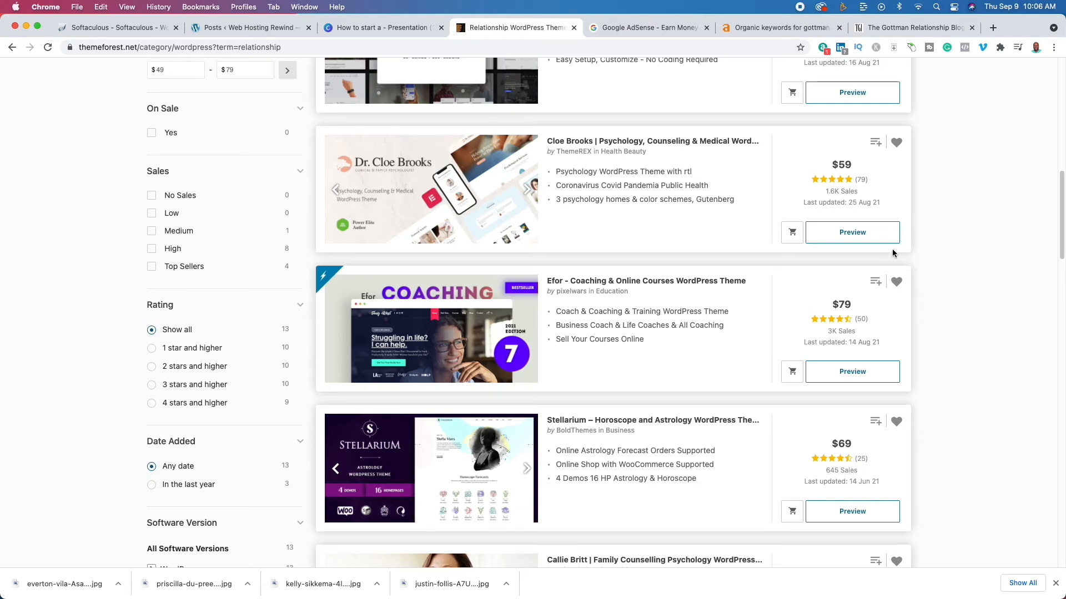
{"action": "left_click", "coordinate": [254, 28]}
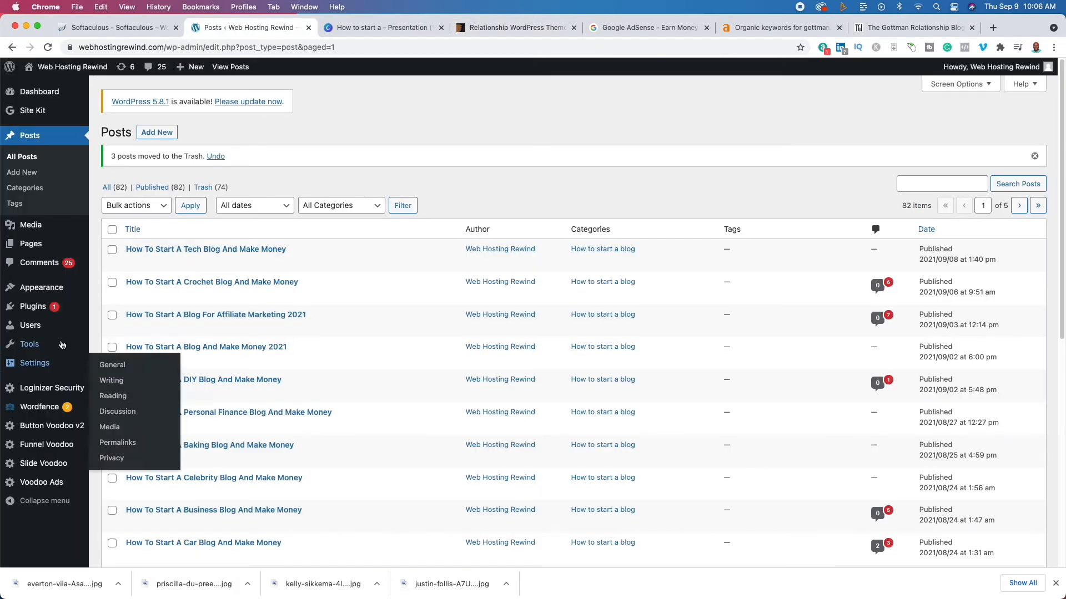
{"action": "left_click", "coordinate": [111, 291]}
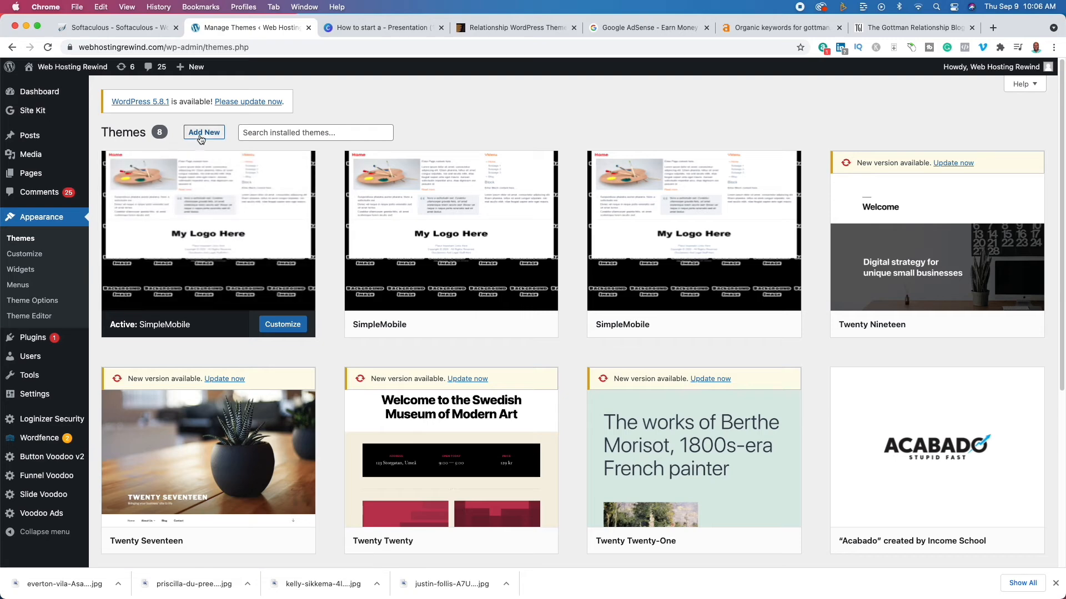
{"action": "left_click", "coordinate": [202, 133]}
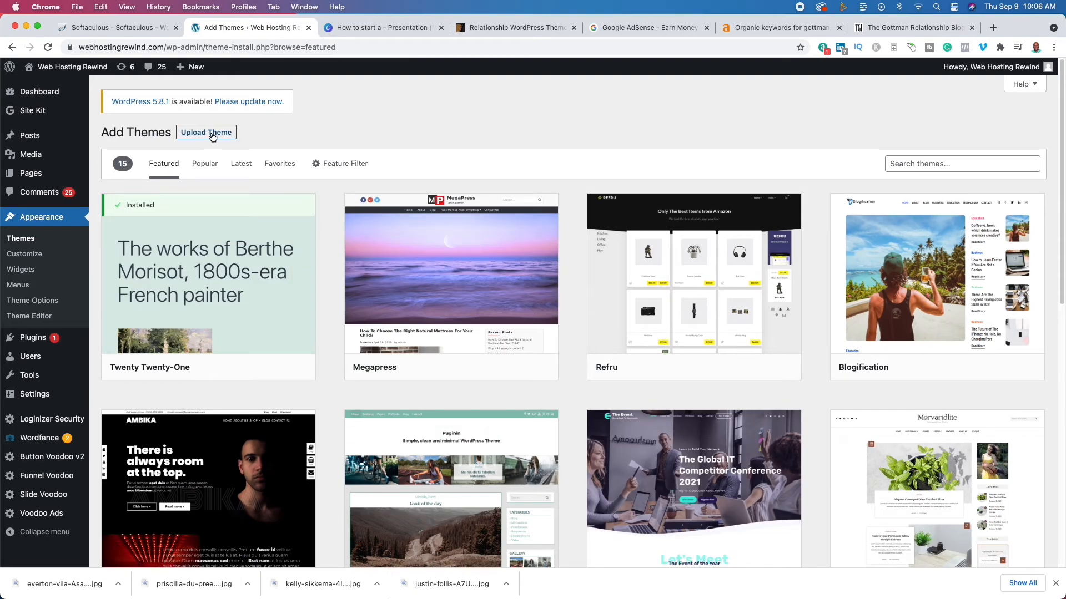
{"action": "left_click", "coordinate": [212, 137]}
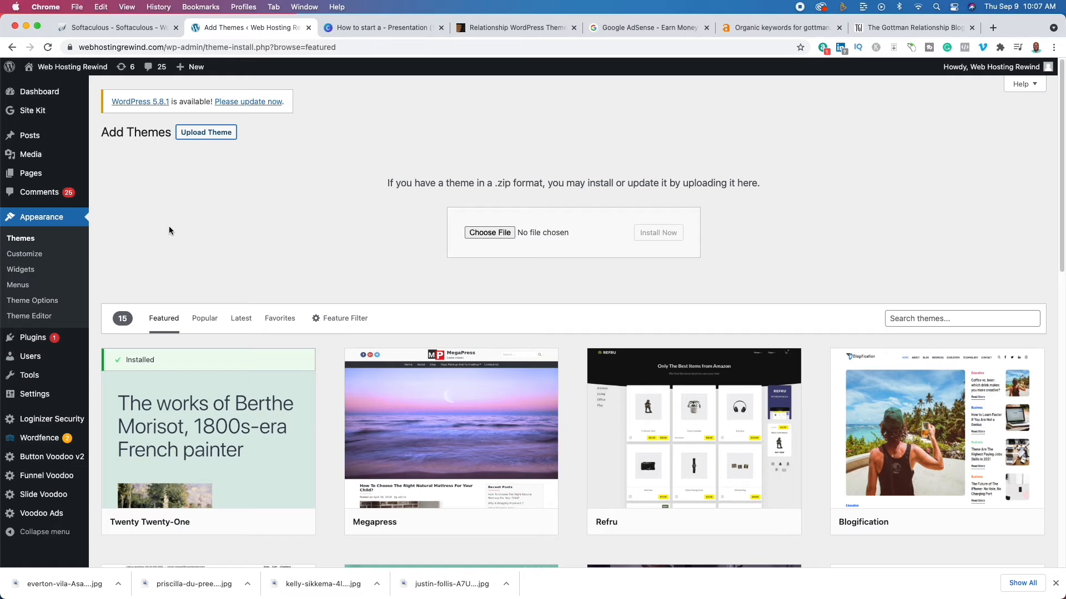
Check the Steps slide in the Canva presentation and create a new post in WordPress
{"action": "left_click", "coordinate": [346, 29]}
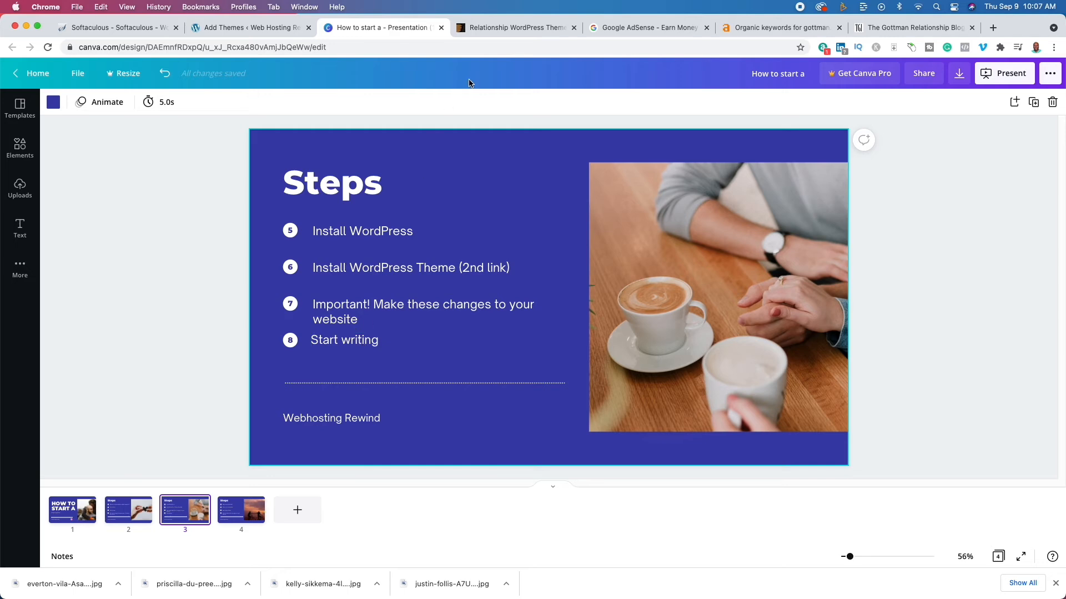
{"action": "left_click", "coordinate": [259, 31]}
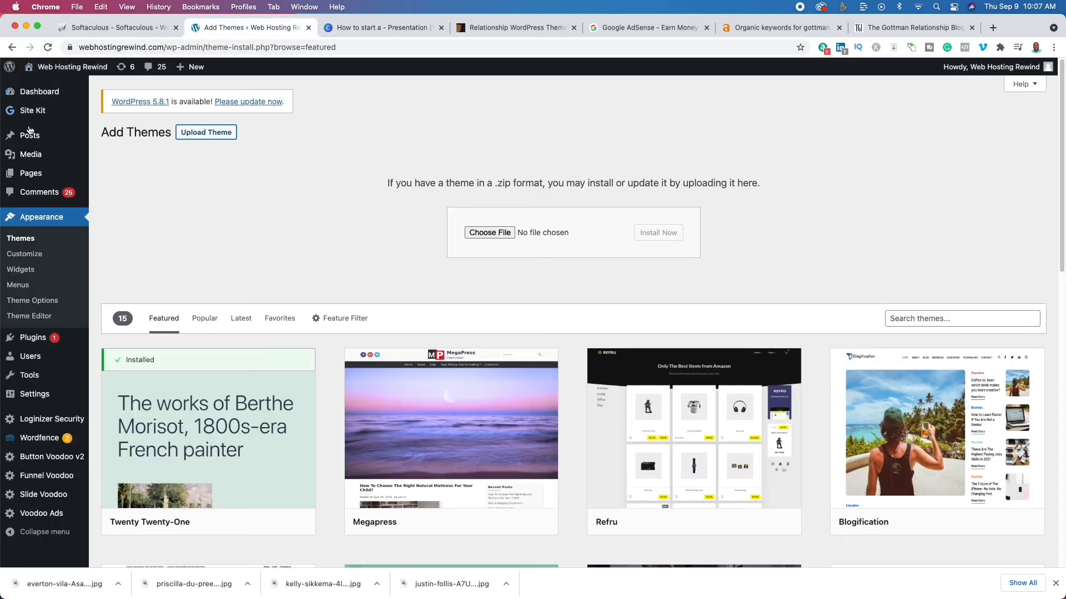
{"action": "left_click", "coordinate": [121, 139]}
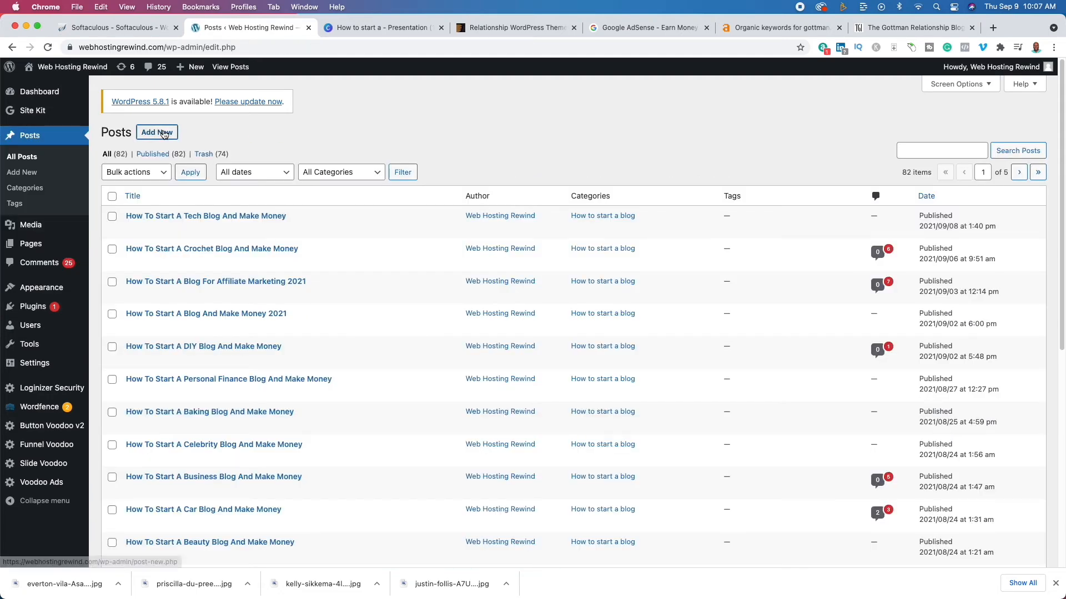
{"action": "left_click", "coordinate": [164, 133]}
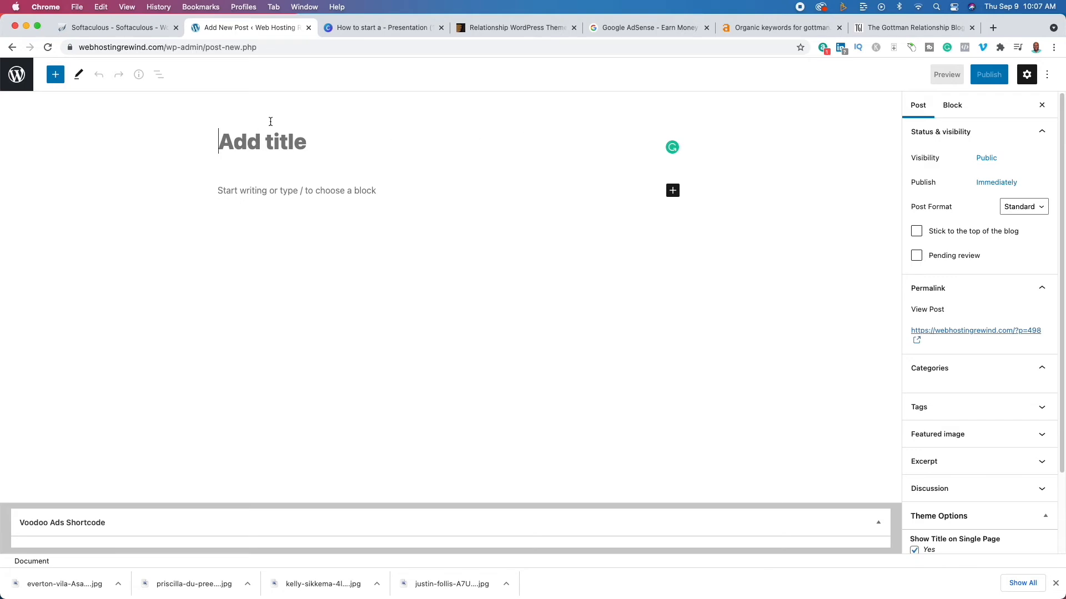
Copy the keyword "types of couples" from the Ahrefs organic keywords list and paste it as the new post's title
{"action": "left_click", "coordinate": [795, 35]}
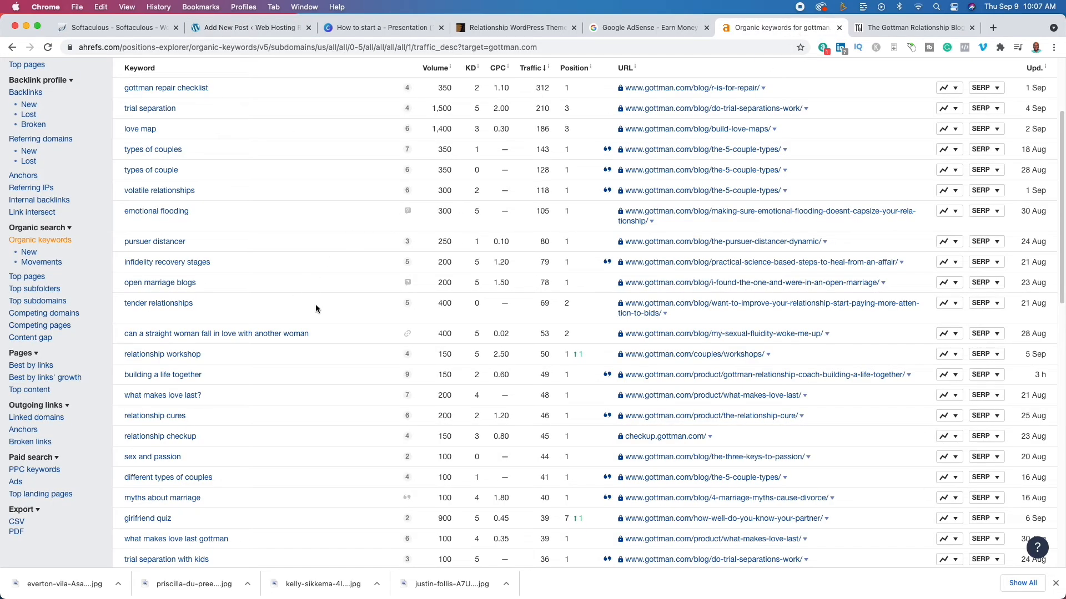
{"action": "left_click_drag", "start_coordinate": [223, 157], "coordinate": [122, 150]}
{"action": "key", "text": "super+c"}
{"action": "left_click", "coordinate": [267, 28]}
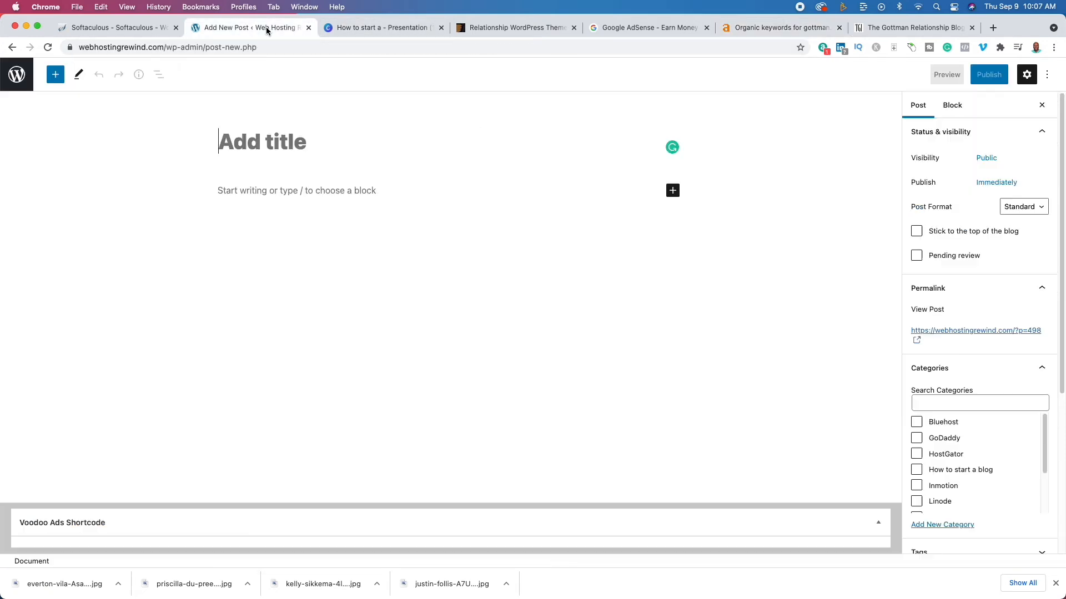
{"action": "key", "text": "super+v"}
Capitalize each word of the post title so it reads "Types Of Couples"
{"action": "left_click_drag", "start_coordinate": [227, 145], "coordinate": [222, 147]}
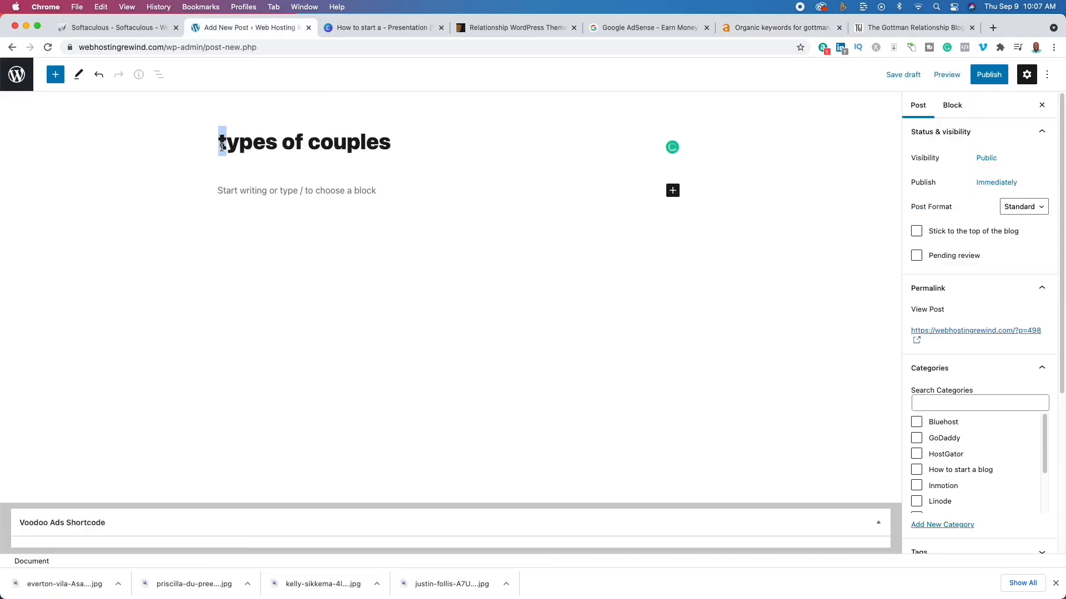
{"action": "type", "text": "T"}
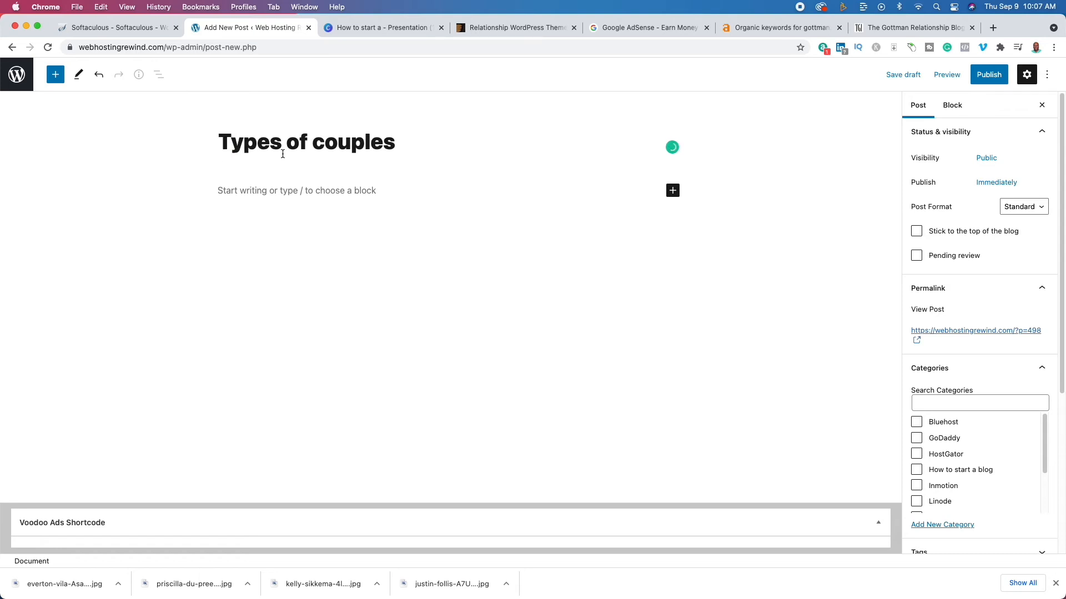
{"action": "left_click", "coordinate": [294, 146]}
{"action": "left_click_drag", "start_coordinate": [294, 146], "coordinate": [293, 147]}
{"action": "type", "text": "O"}
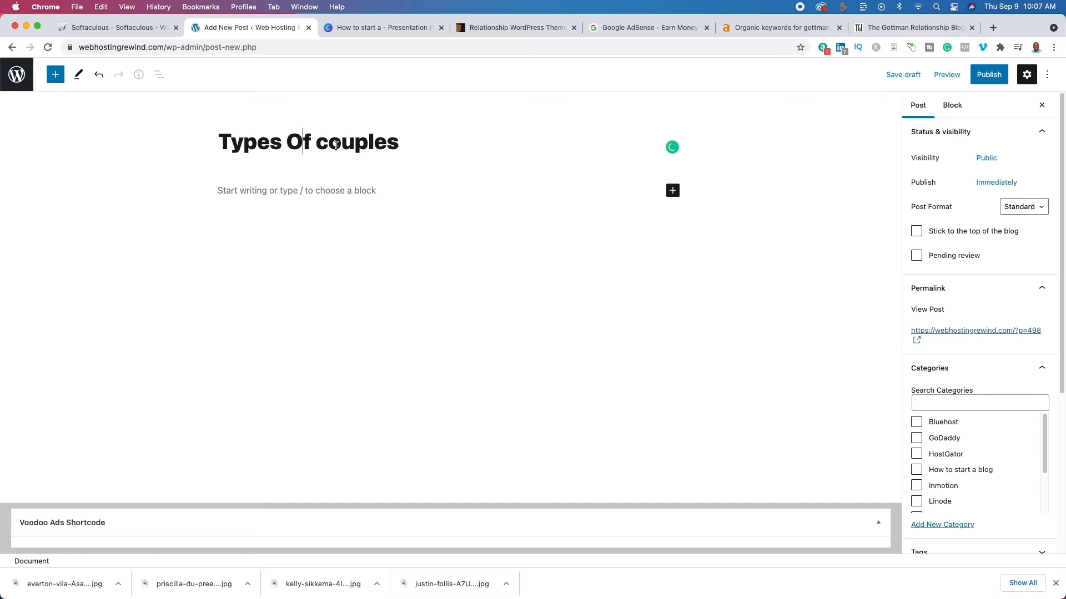
{"action": "left_click_drag", "start_coordinate": [316, 145], "coordinate": [327, 150]}
{"action": "type", "text": "Couples"}
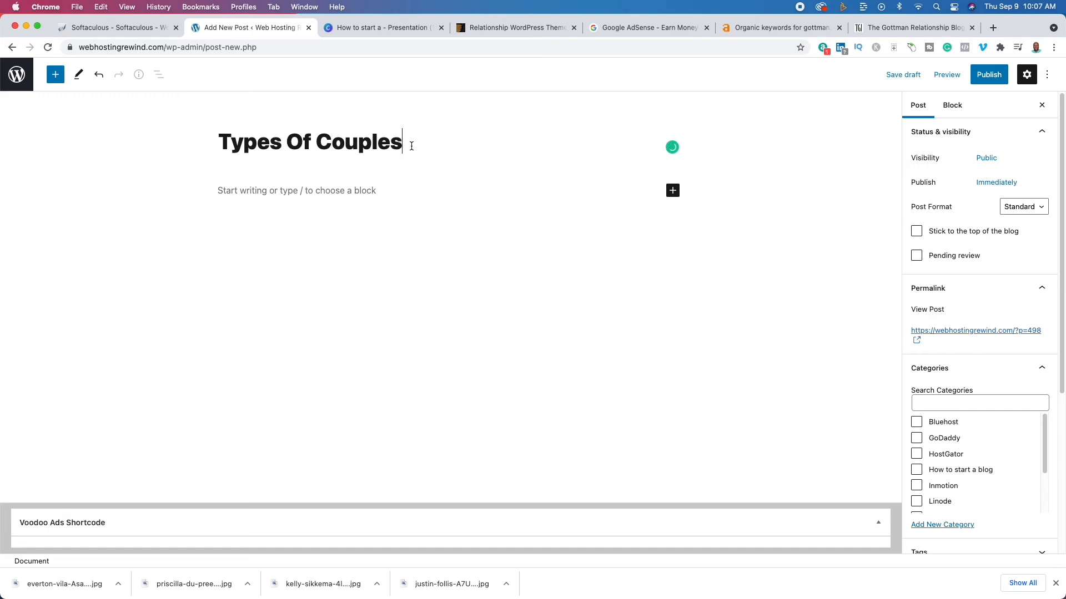
Extend the post title to "Types Of Couples: 5 Types Of Couples, Which One Are You?"
{"action": "type", "text": ": 5 Types Of Co"}
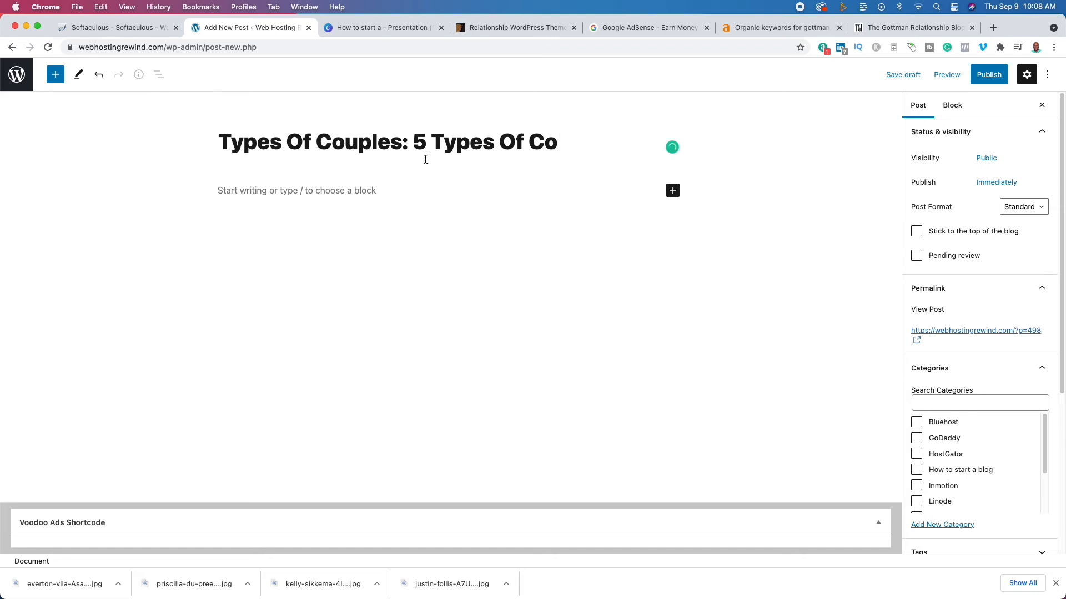
{"action": "type", "text": "uples"}
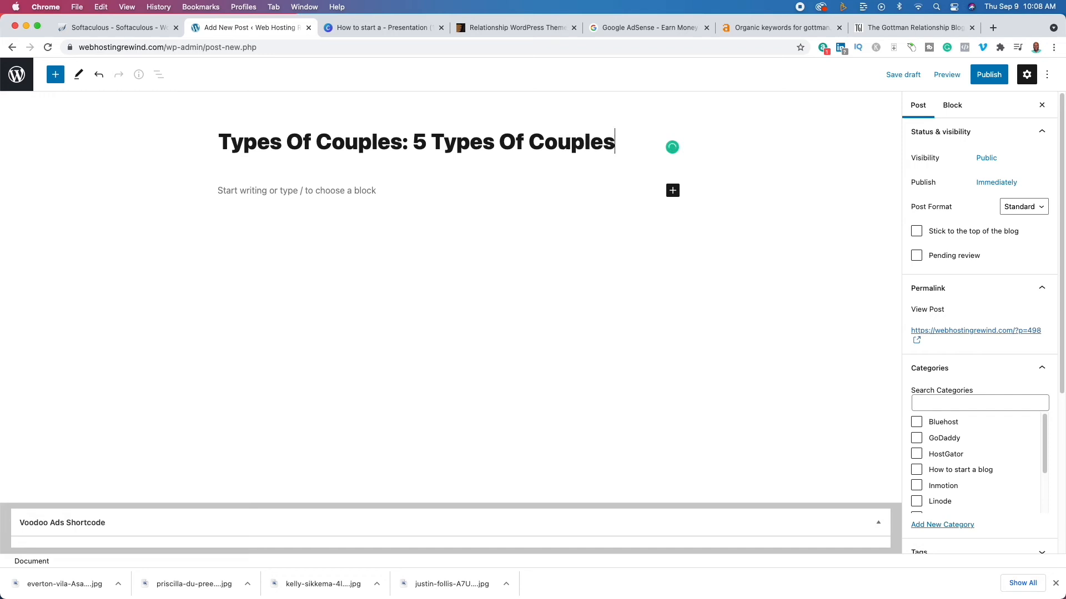
{"action": "type", "text": ", Which"}
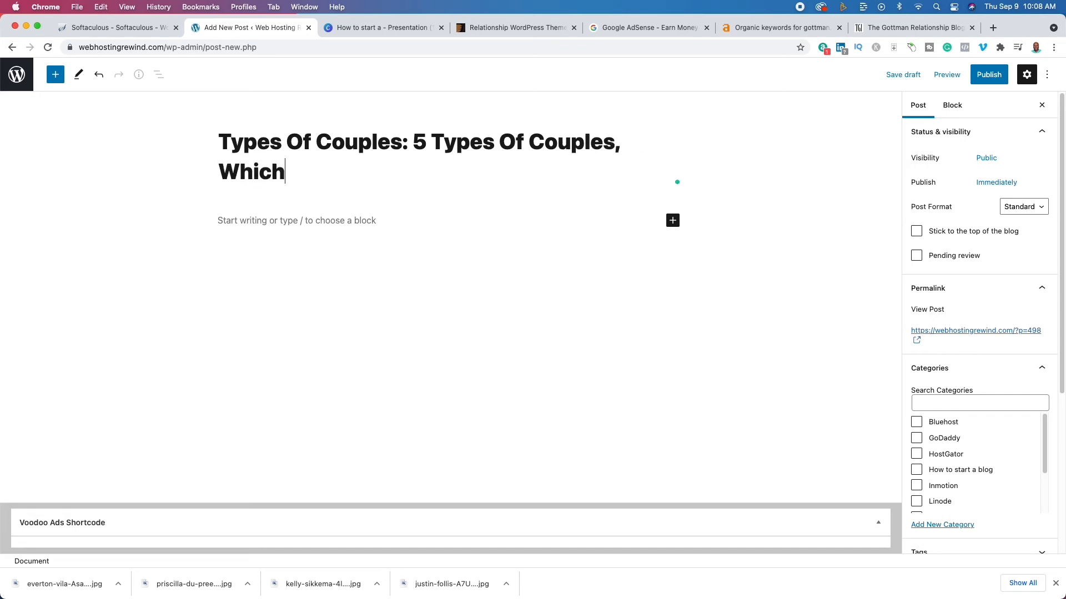
{"action": "type", "text": " On =w =="}
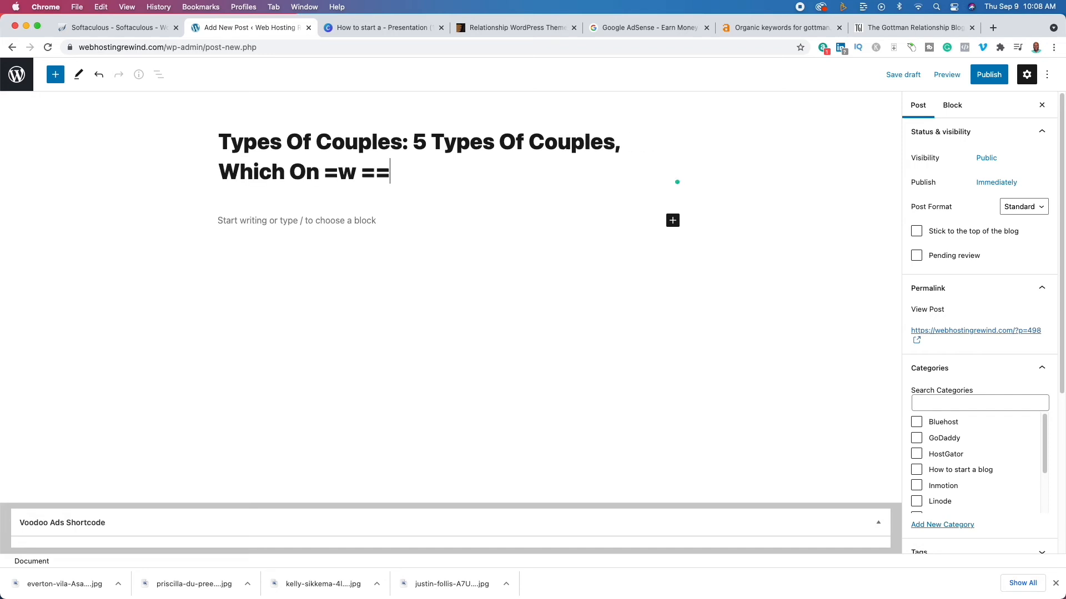
{"action": "key", "text": "BackSpace"}
{"action": "key", "text": "BackSpace"}
{"action": "key", "text": "BackSpace"}
{"action": "key", "text": "BackSpace"}
{"action": "key", "text": "BackSpace"}
{"action": "key", "text": "BackSpace"}
{"action": "type", "text": "e Are "}
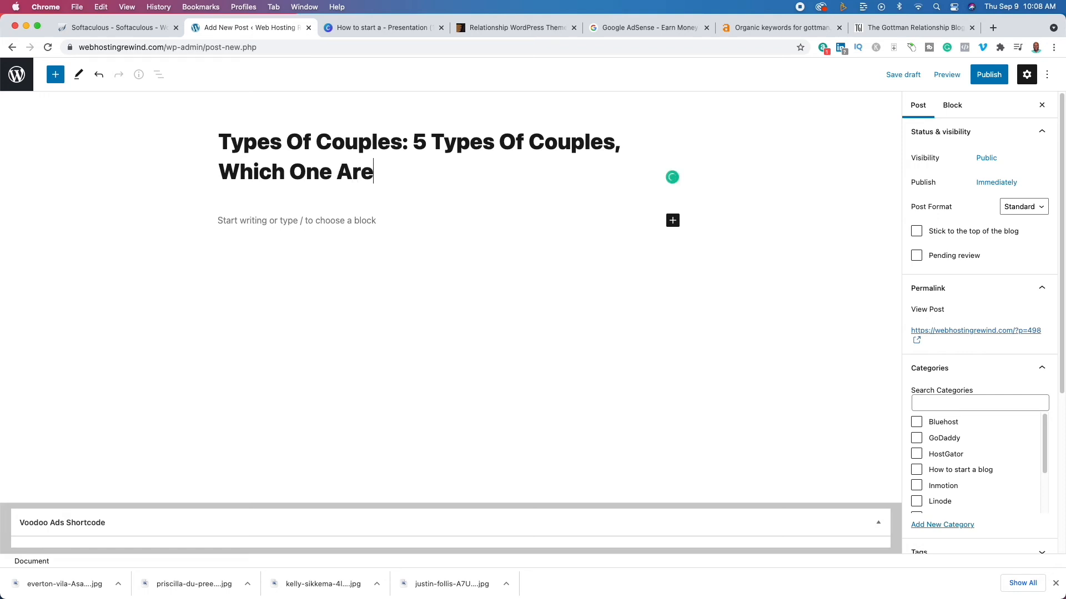
{"action": "type", "text": "You?"}
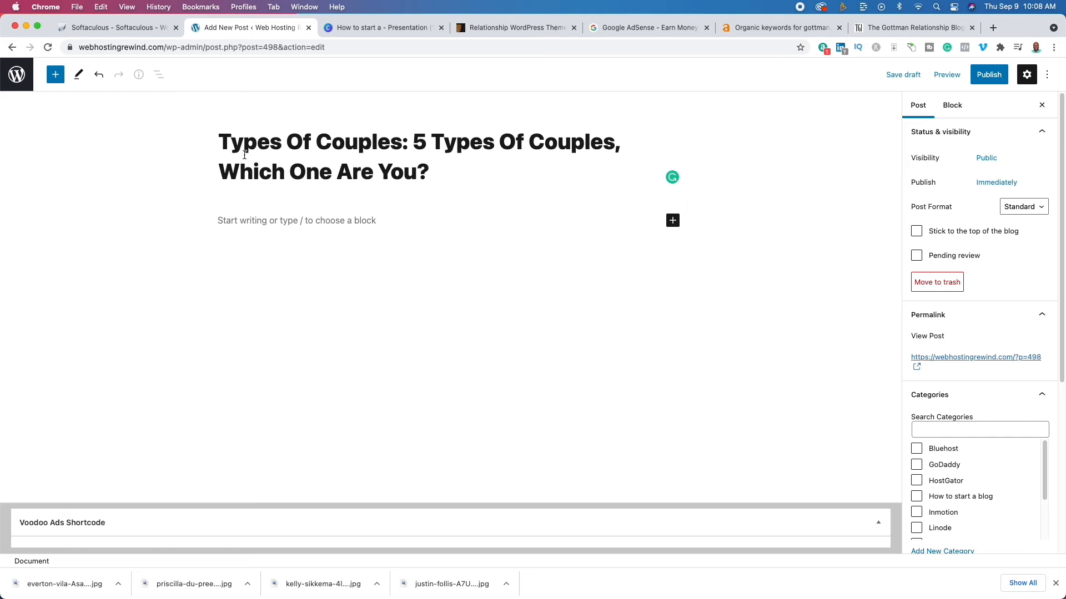
Search Google for the title phrase "Types Of Couples" and open the Gottman Institute's "The 5 Types of Couples" article in a new tab
{"action": "left_click_drag", "start_coordinate": [223, 145], "coordinate": [399, 141]}
{"action": "key", "text": "super+c"}
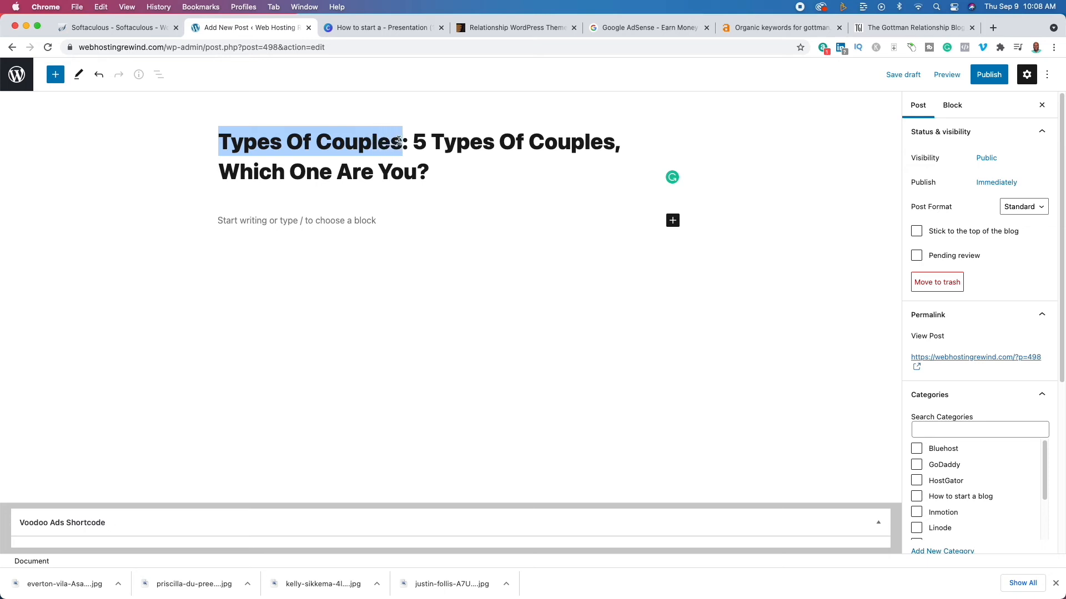
{"action": "left_click", "coordinate": [993, 28]}
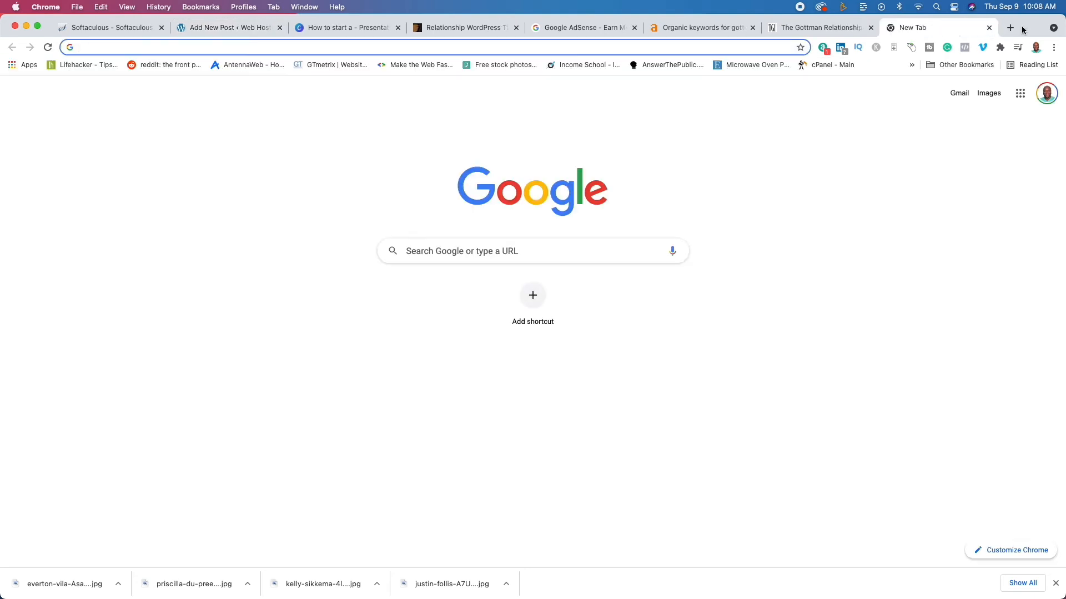
{"action": "key", "text": "super+v"}
{"action": "key", "text": "Return"}
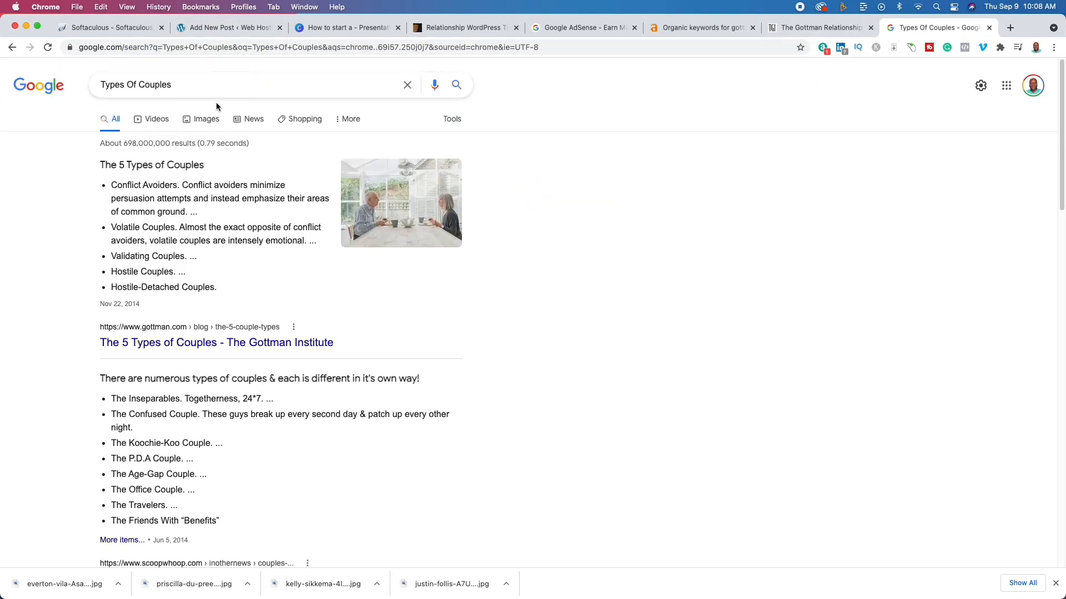
{"action": "right_click", "coordinate": [216, 344]}
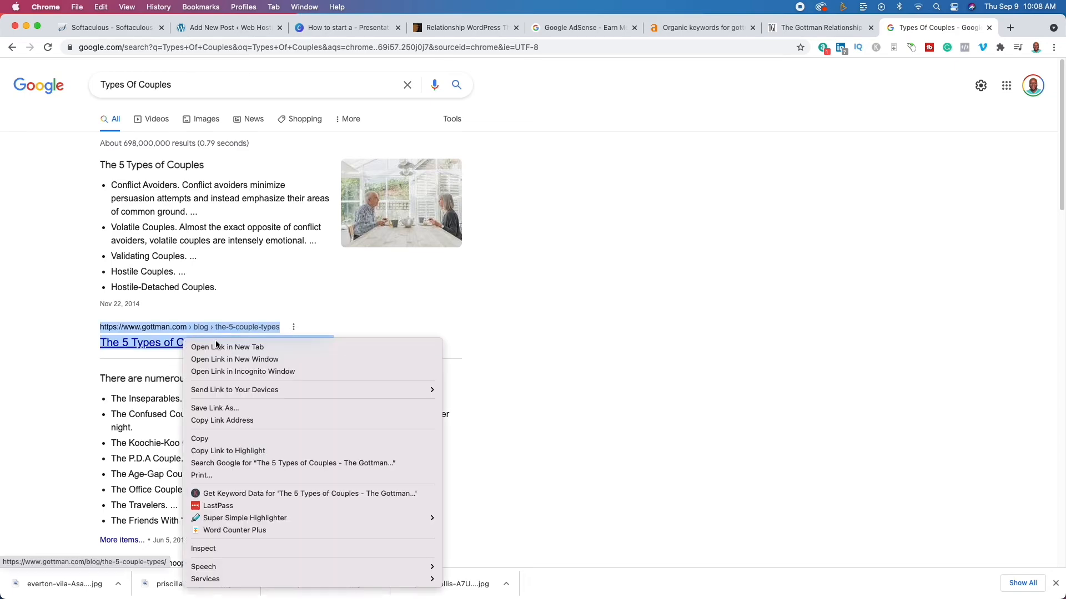
{"action": "left_click", "coordinate": [217, 347]}
{"action": "left_click", "coordinate": [943, 27]}
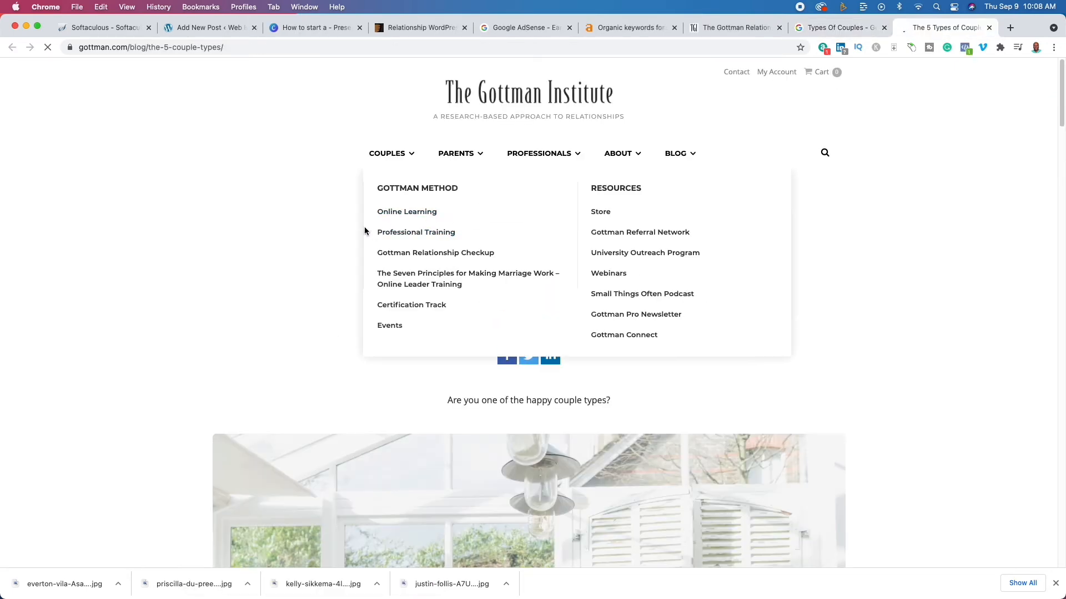
Select the whole Gottman article from its title to the closing line and count its words with Word Counter Plus
{"action": "left_click_drag", "start_coordinate": [371, 218], "coordinate": [792, 372]}
{"action": "scroll", "coordinate": [685, 330], "scroll_direction": "down", "scroll_amount": 5}
{"action": "scroll", "coordinate": [685, 329], "scroll_direction": "down", "scroll_amount": 15}
{"action": "scroll", "coordinate": [694, 331], "scroll_direction": "down", "scroll_amount": 6}
{"action": "scroll", "coordinate": [751, 330], "scroll_direction": "down", "scroll_amount": 6}
{"action": "scroll", "coordinate": [761, 333], "scroll_direction": "up", "scroll_amount": 7}
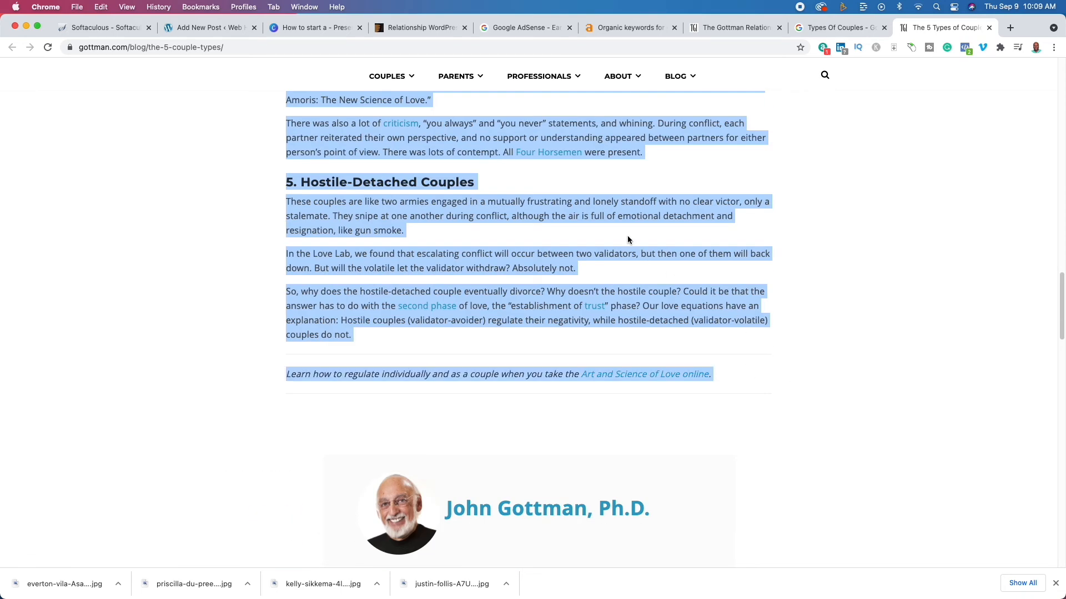
{"action": "right_click", "coordinate": [538, 203]}
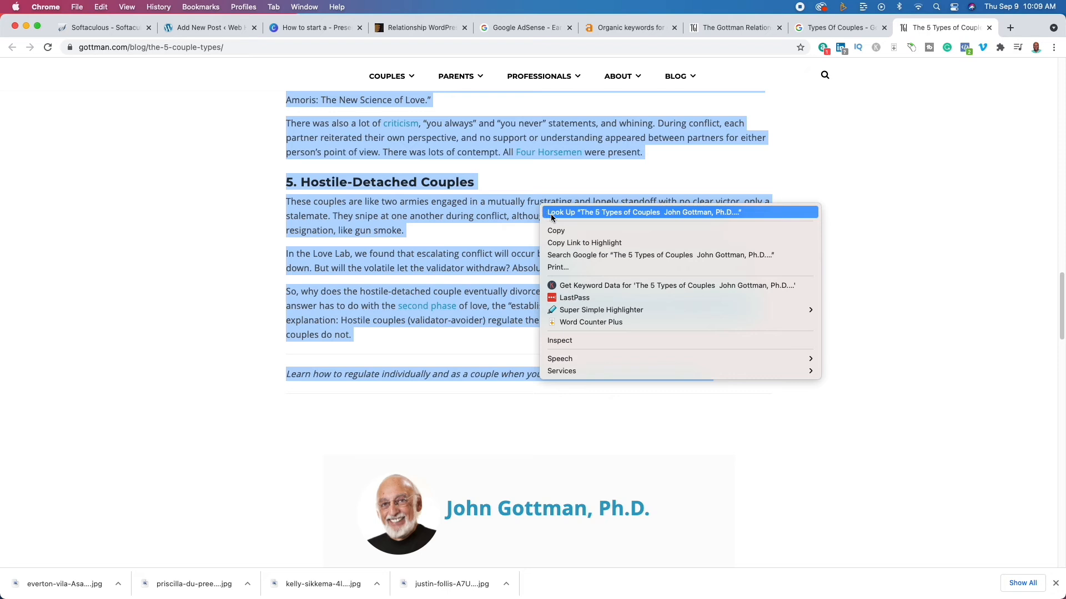
{"action": "left_click", "coordinate": [605, 324]}
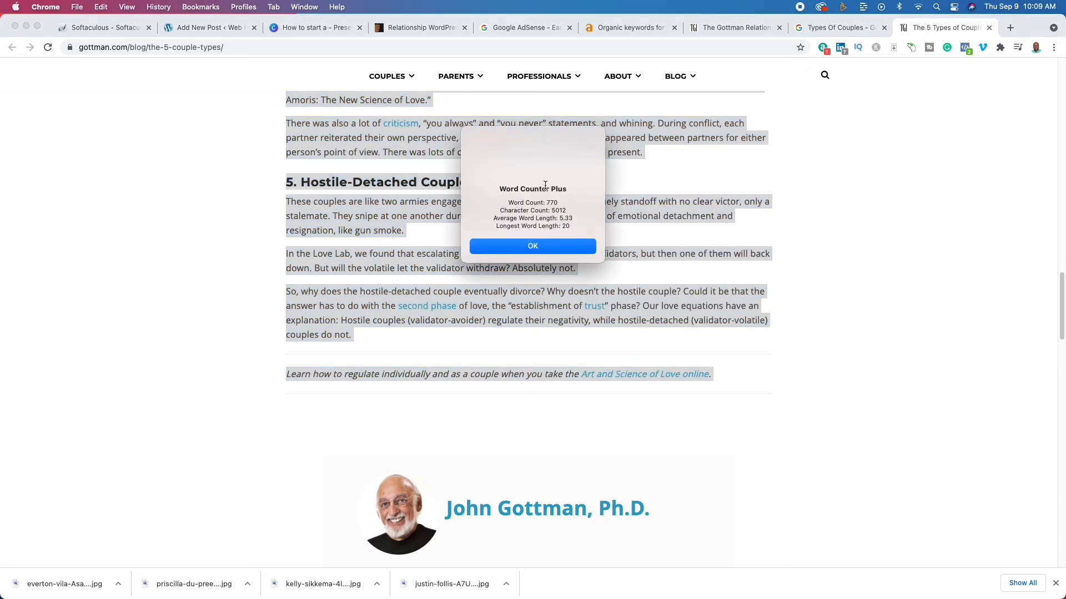
{"action": "left_click", "coordinate": [560, 247]}
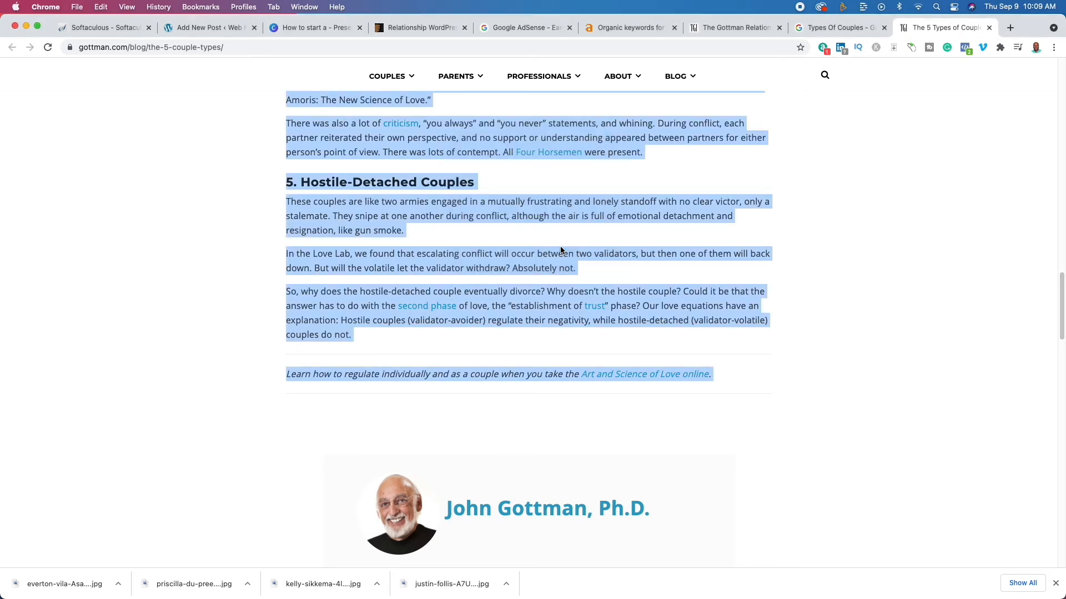
Clear the text selection and examine how the article's introduction and numbered couple-type sections are structured
{"action": "scroll", "coordinate": [561, 251], "scroll_direction": "up", "scroll_amount": 4}
{"action": "scroll", "coordinate": [561, 247], "scroll_direction": "up", "scroll_amount": 6}
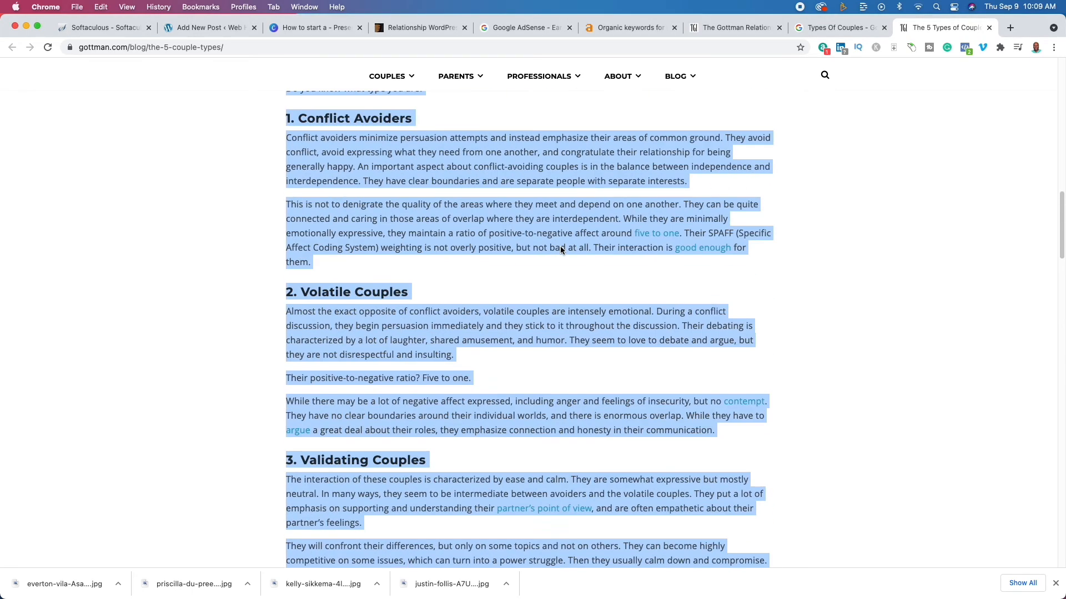
{"action": "scroll", "coordinate": [559, 246], "scroll_direction": "up", "scroll_amount": 5}
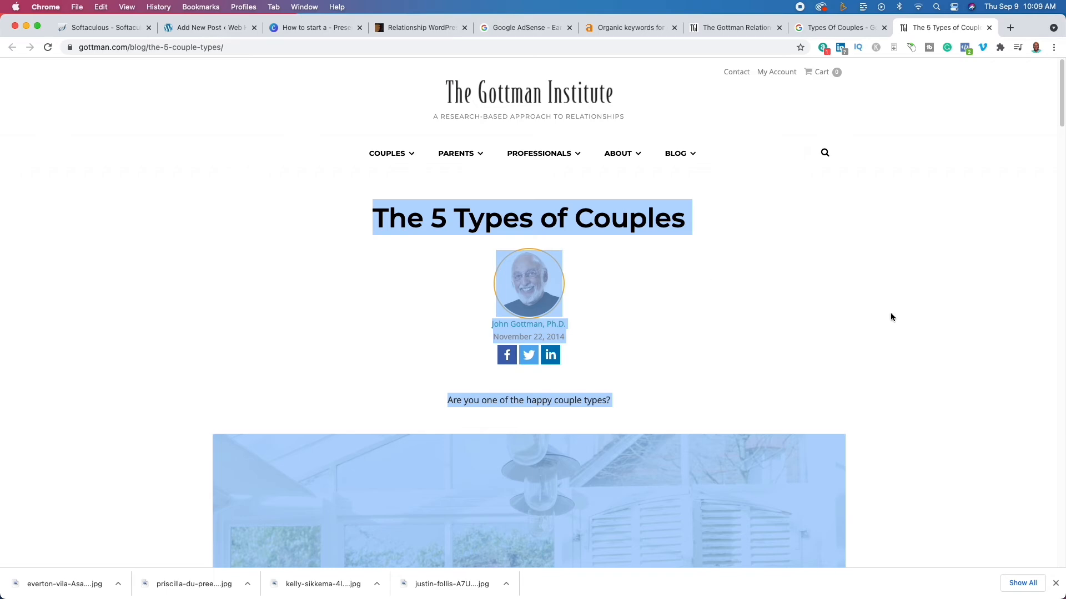
{"action": "left_click", "coordinate": [917, 388]}
{"action": "scroll", "coordinate": [751, 326], "scroll_direction": "down", "scroll_amount": 10}
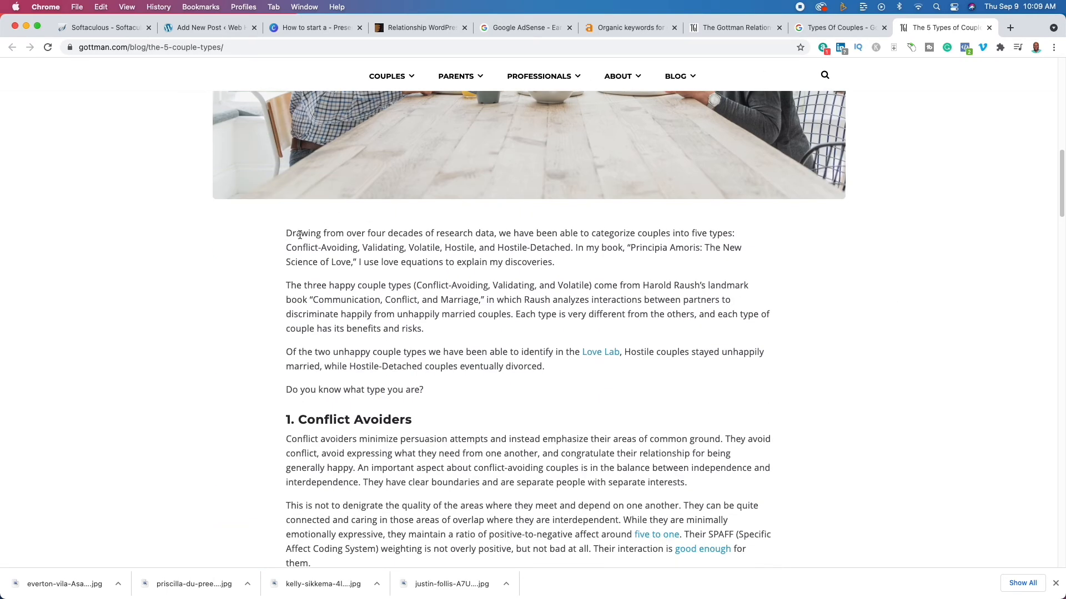
{"action": "scroll", "coordinate": [486, 394], "scroll_direction": "down", "scroll_amount": 5}
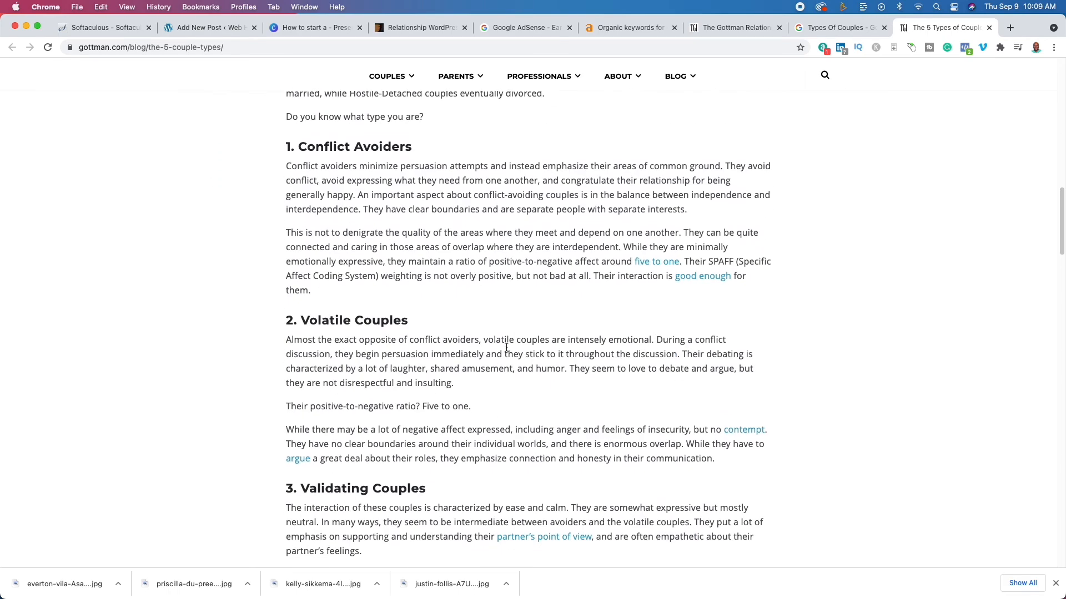
In the WordPress post body, add separate paragraphs reading "Who", "what", "when", "where", "why" and "how"
{"action": "scroll", "coordinate": [507, 334], "scroll_direction": "down", "scroll_amount": 4}
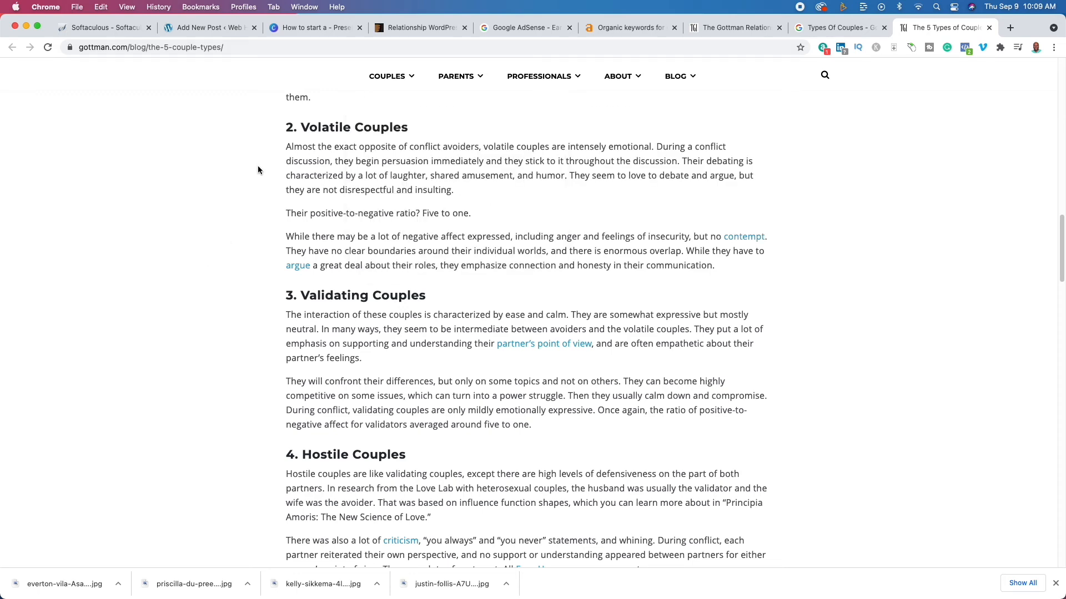
{"action": "left_click", "coordinate": [196, 26]}
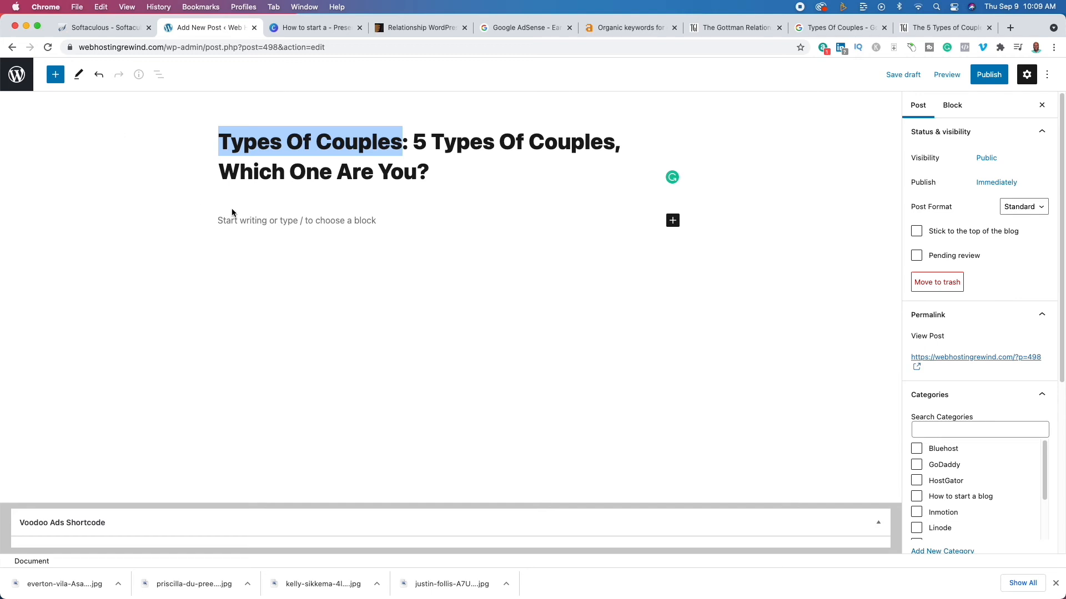
{"action": "left_click", "coordinate": [248, 216]}
{"action": "type", "text": "Who"}
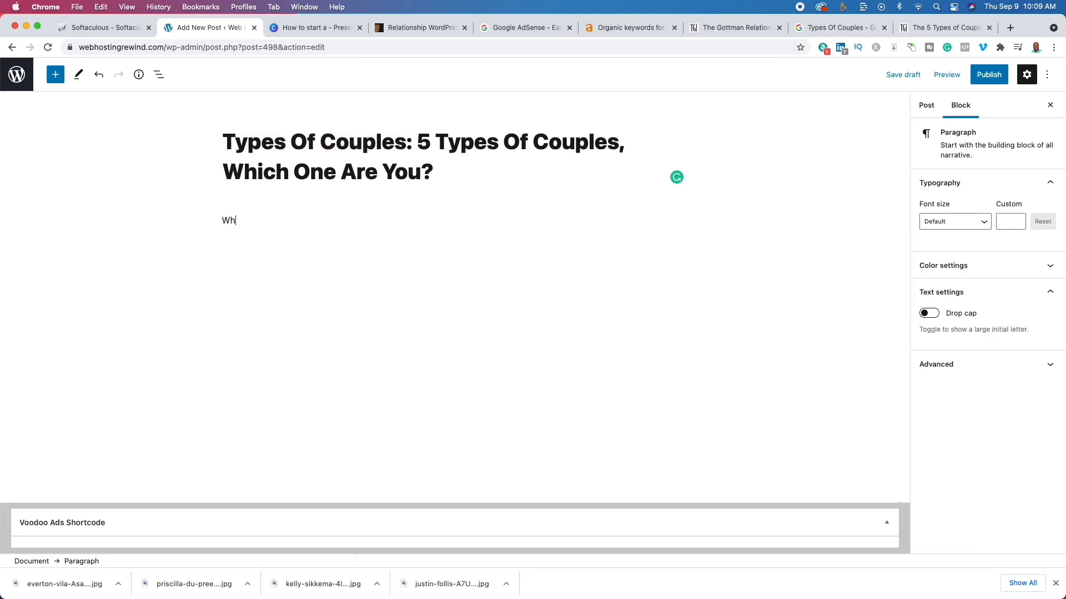
{"action": "key", "text": "Return"}
{"action": "type", "text": "what"}
{"action": "key", "text": "Return"}
{"action": "type", "text": "when"}
{"action": "key", "text": "Return"}
{"action": "type", "text": "where"}
{"action": "key", "text": "Return"}
{"action": "type", "text": "wh"}
{"action": "type", "text": "how"}
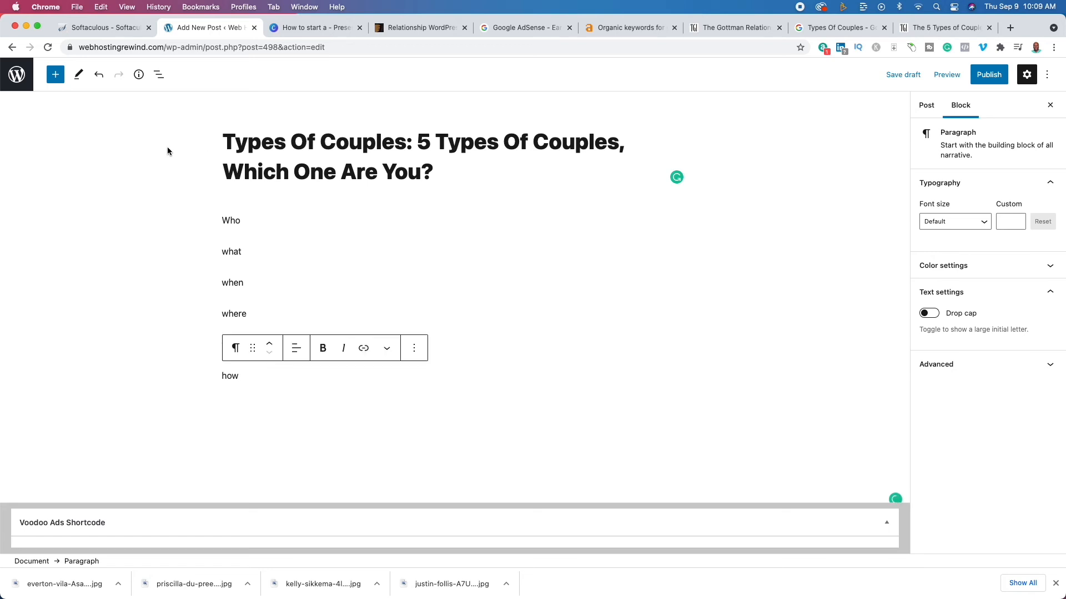
Extend the "what" paragraph to read "what are the different types of coplues"
{"action": "left_click", "coordinate": [257, 220]}
{"action": "left_click", "coordinate": [245, 254]}
{"action": "type", "text": "are the d"}
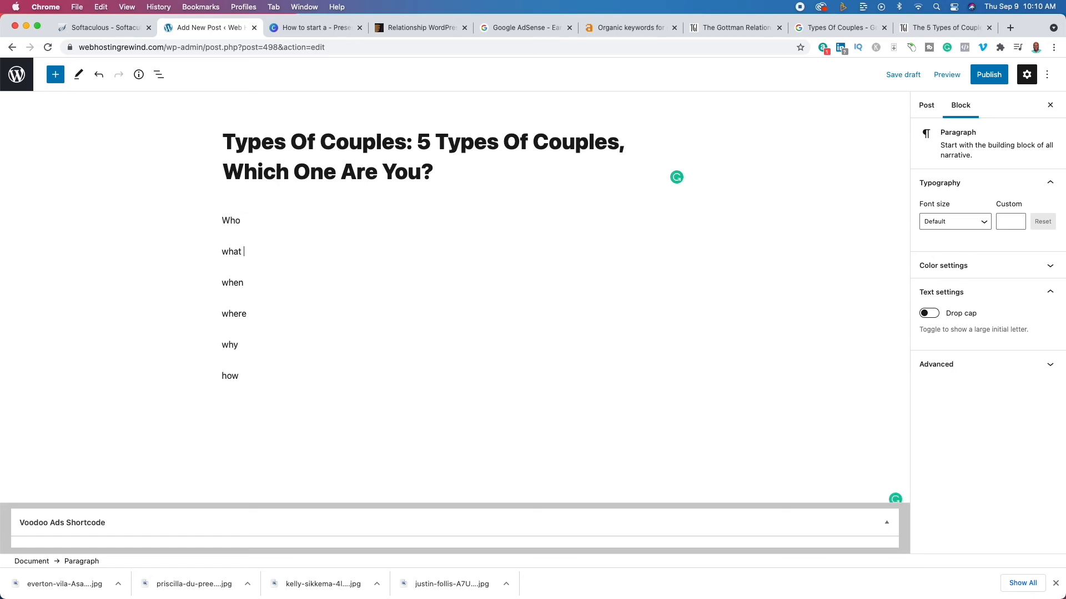
{"action": "type", "text": "ifferent types of coplues"}
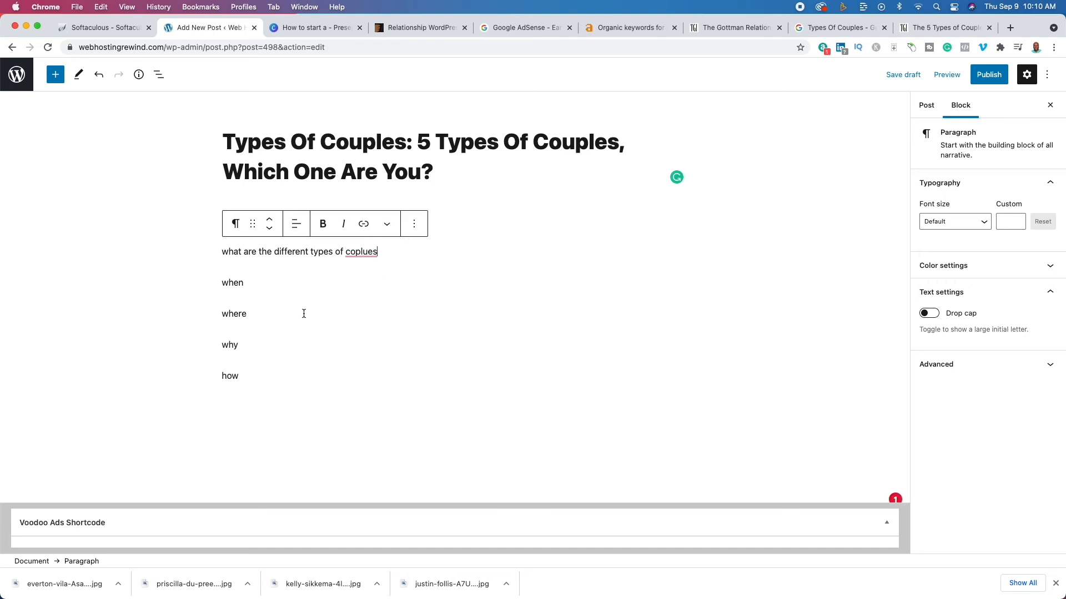
Extend the "how" paragraph to read "how to determine which coplue you are?"
{"action": "left_click", "coordinate": [272, 344]}
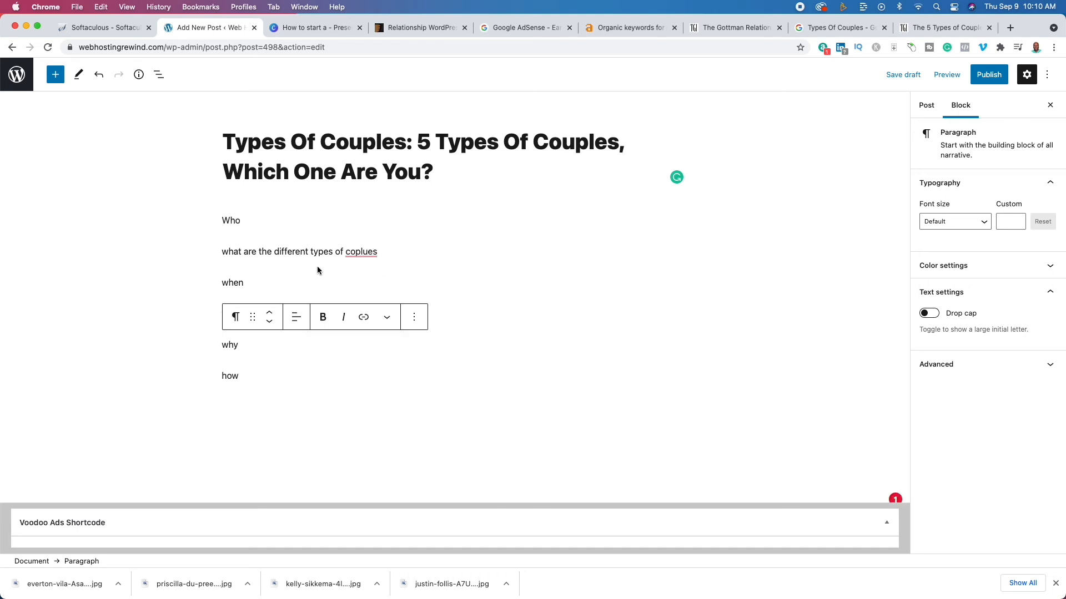
{"action": "left_click", "coordinate": [270, 375]}
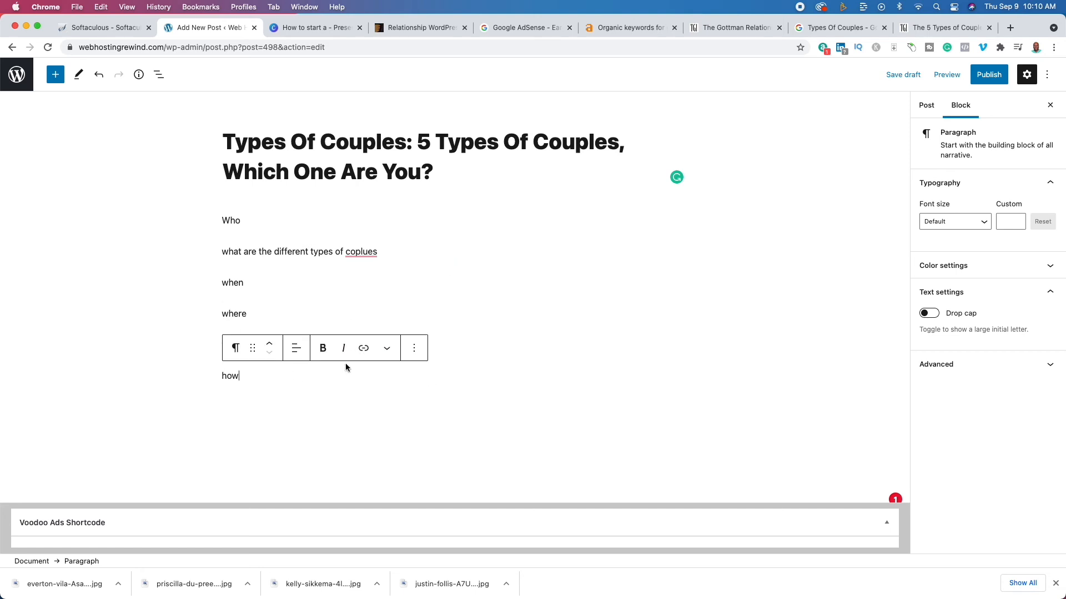
{"action": "type", "text": "to det"}
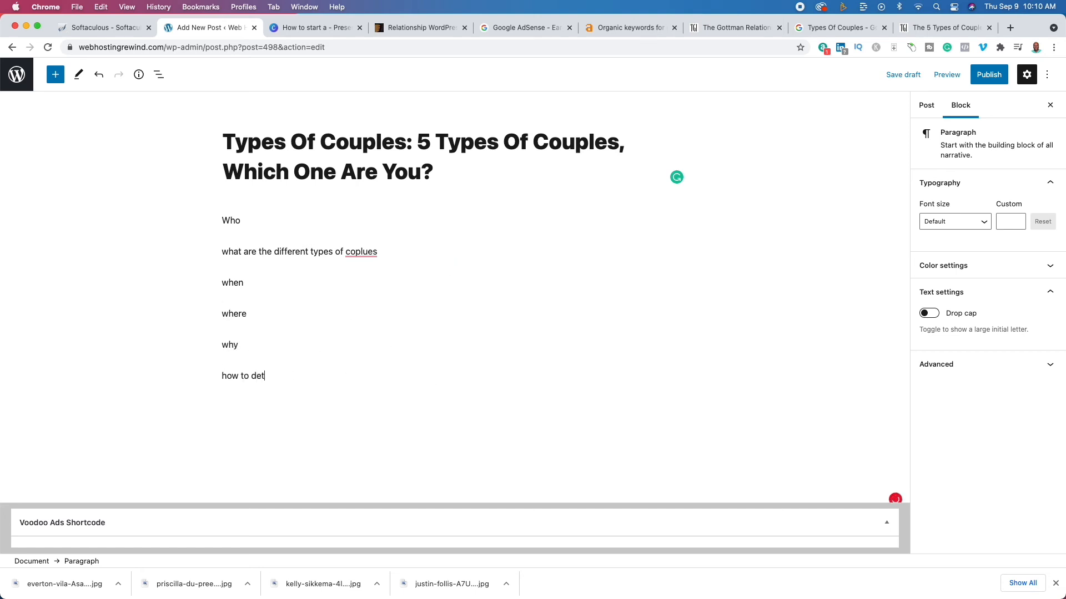
{"action": "type", "text": "ermine which coplue you are?"}
{"action": "mouse_move", "coordinate": [356, 246]}
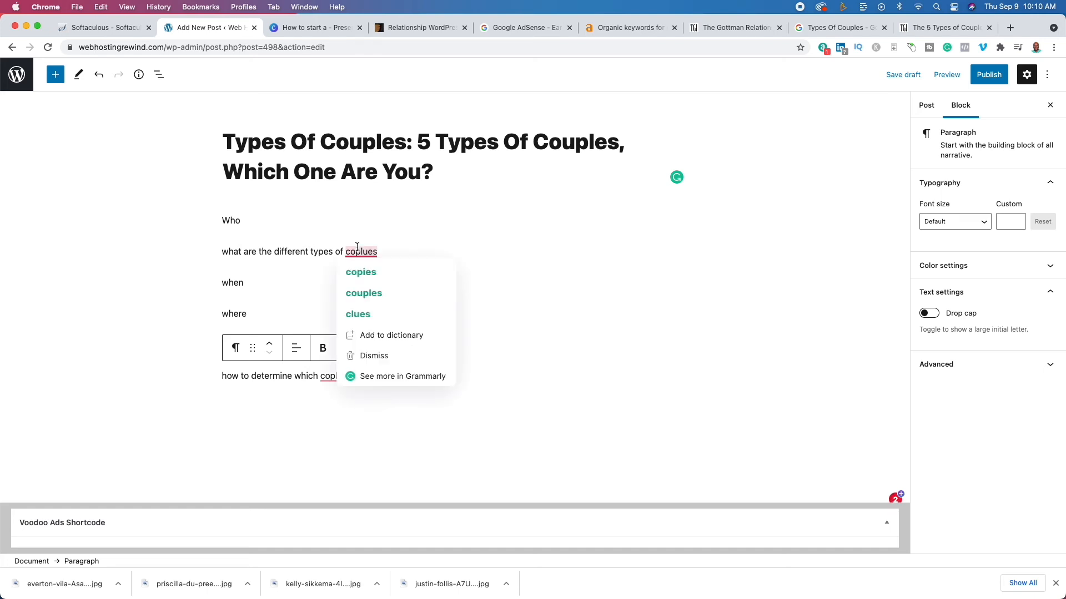
{"action": "left_click", "coordinate": [285, 283]}
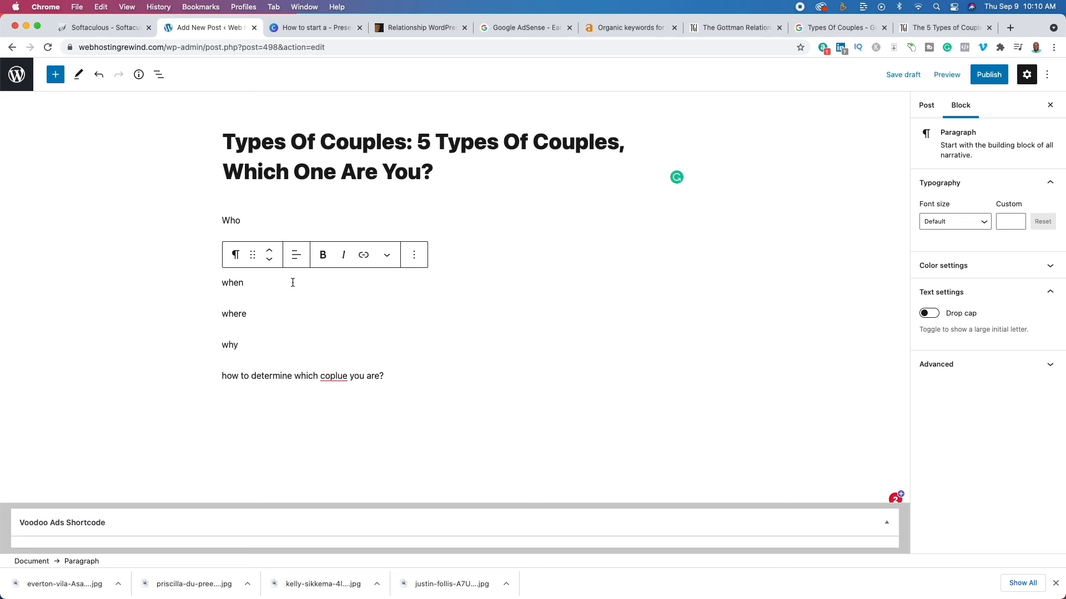
Delete all the text of the final "how" paragraph
{"action": "left_click", "coordinate": [292, 374]}
{"action": "triple_click", "coordinate": [292, 374]}
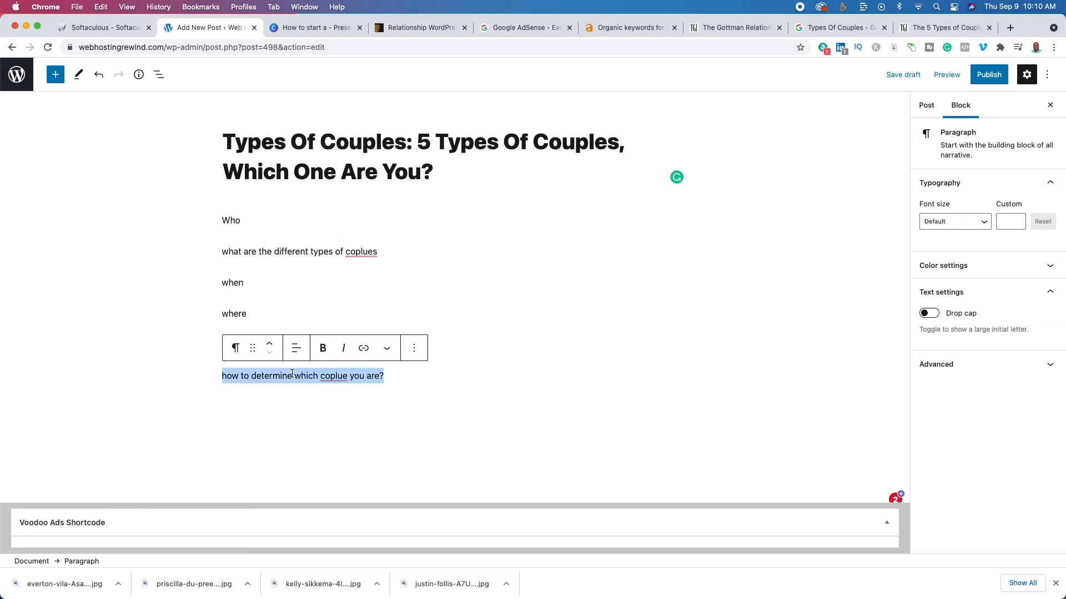
{"action": "key", "text": "BackSpace"}
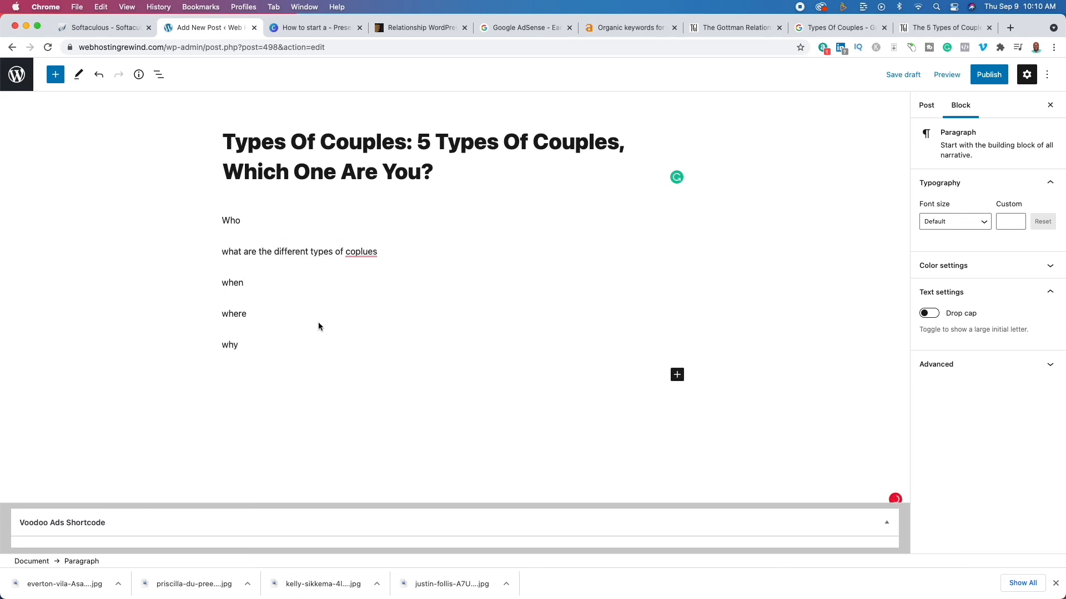
Transform the "what are the different types of" paragraph into a heading and correct its last word to "couples"
{"action": "triple_click", "coordinate": [311, 253]}
{"action": "left_click", "coordinate": [235, 224]}
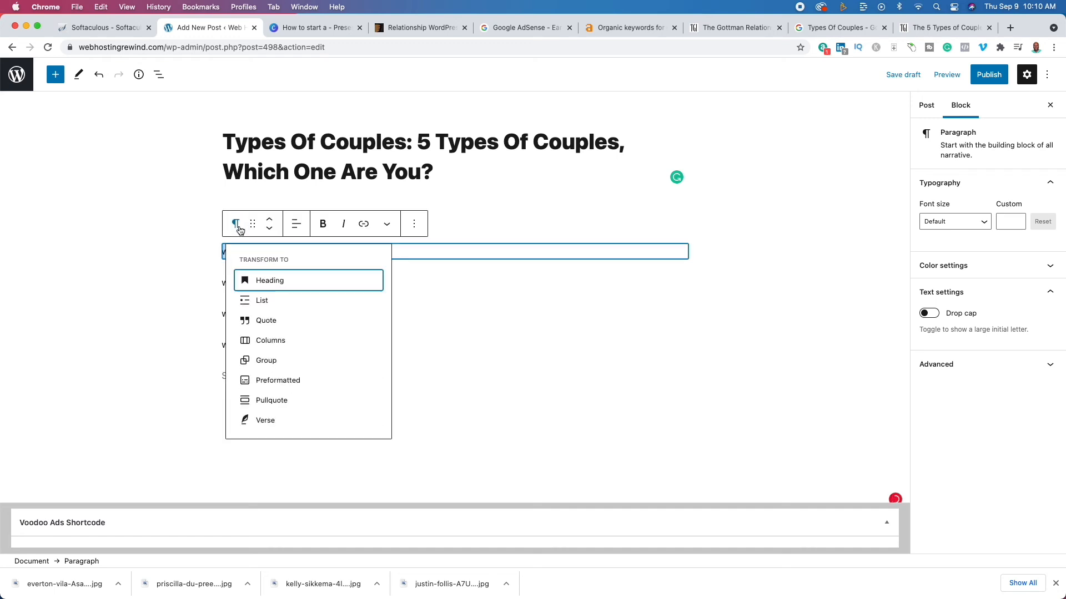
{"action": "left_click", "coordinate": [269, 278]}
{"action": "left_click", "coordinate": [552, 262]}
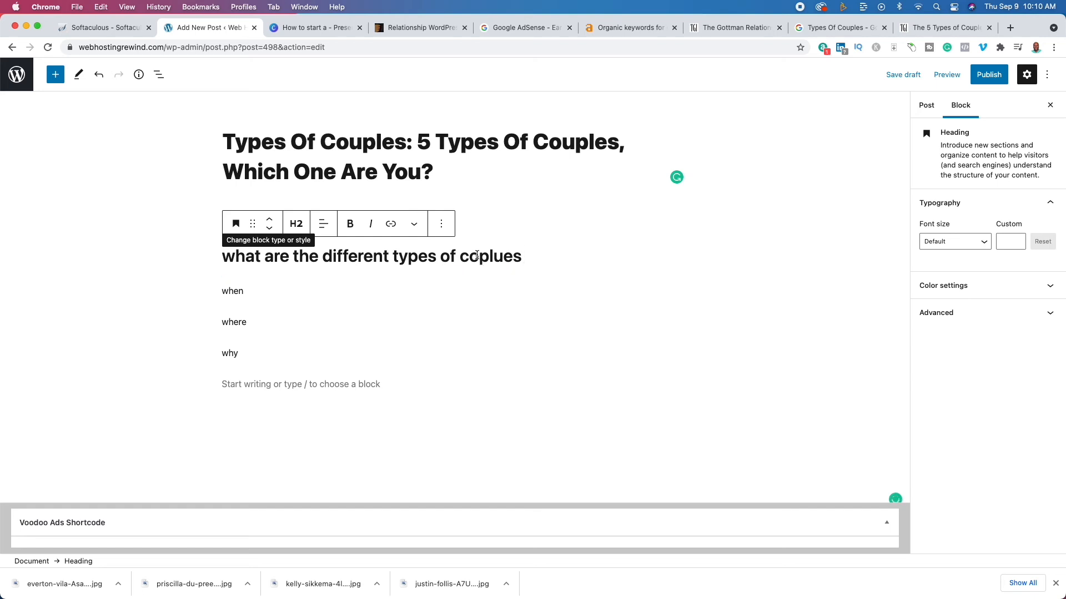
{"action": "left_click_drag", "start_coordinate": [479, 257], "coordinate": [522, 260]}
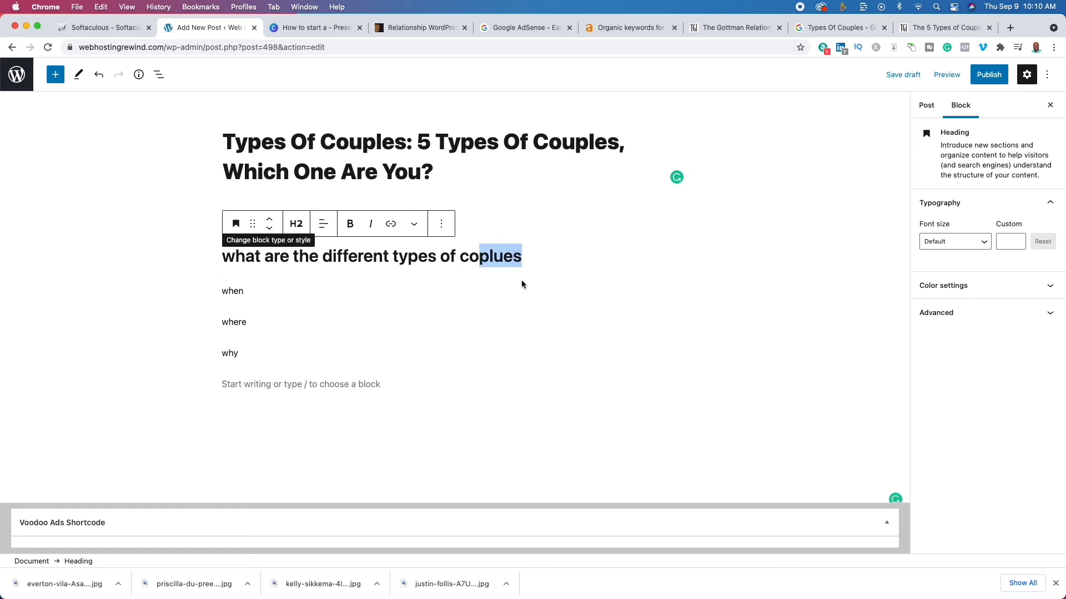
{"action": "type", "text": "uples"}
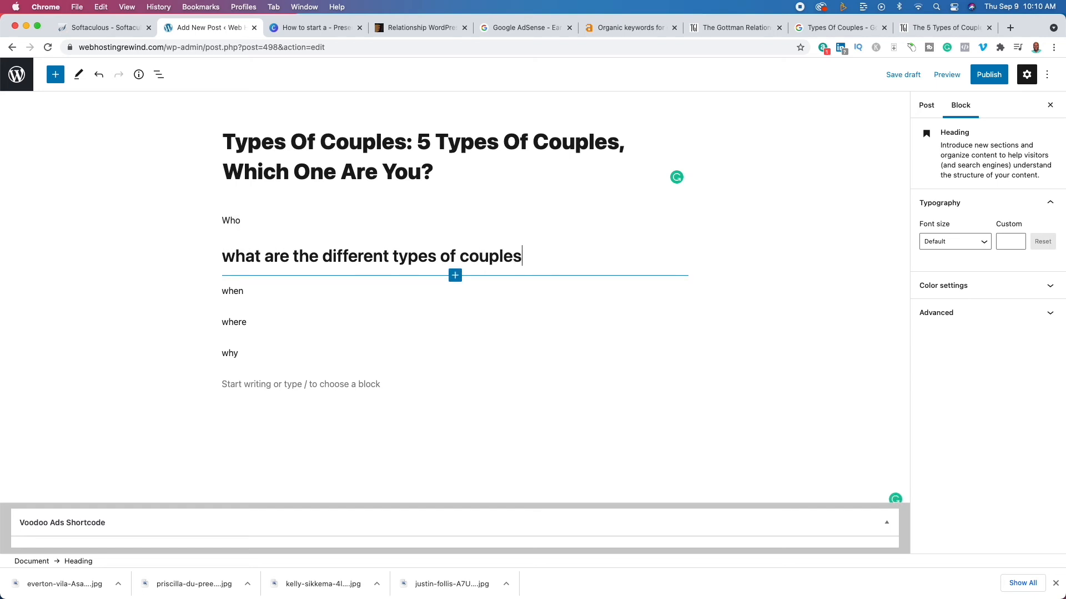
Add a paragraph directly below the heading reading "There are 5 types of couples"
{"action": "key", "text": "Return"}
{"action": "type", "text": "Th"}
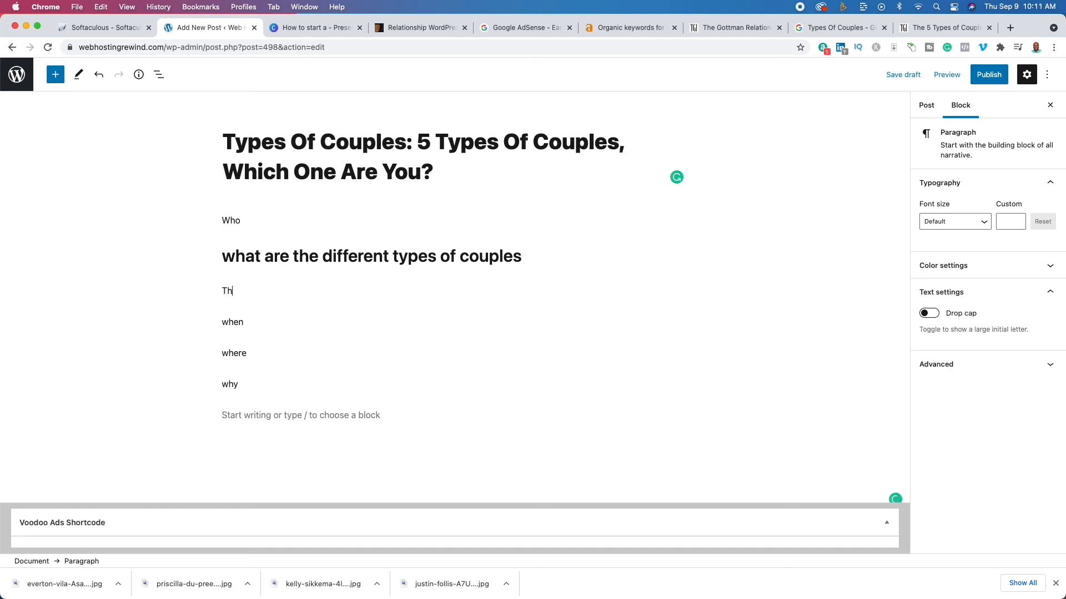
{"action": "type", "text": "ere are 5 types of couples"}
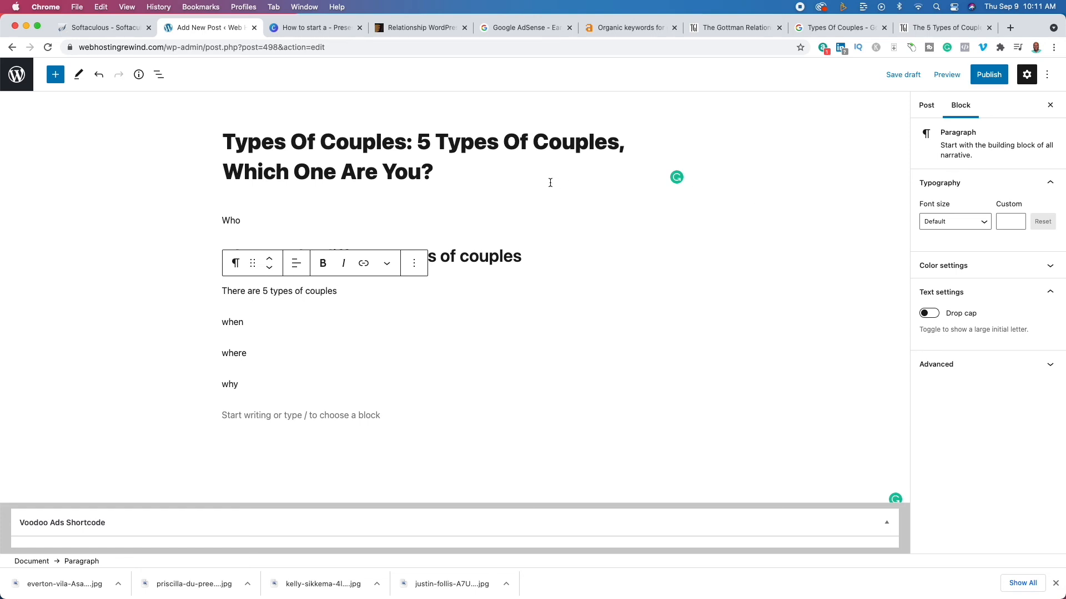
Switch to the Canva presentation and open its fourth slide to view steps 9 to 12
{"action": "left_click", "coordinate": [314, 28]}
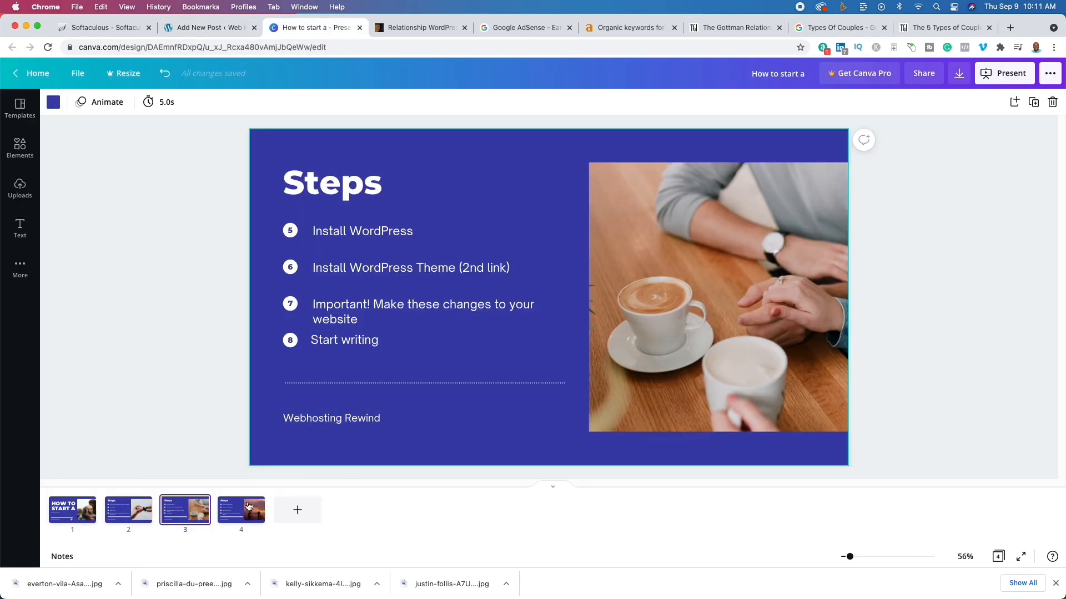
{"action": "left_click", "coordinate": [235, 513]}
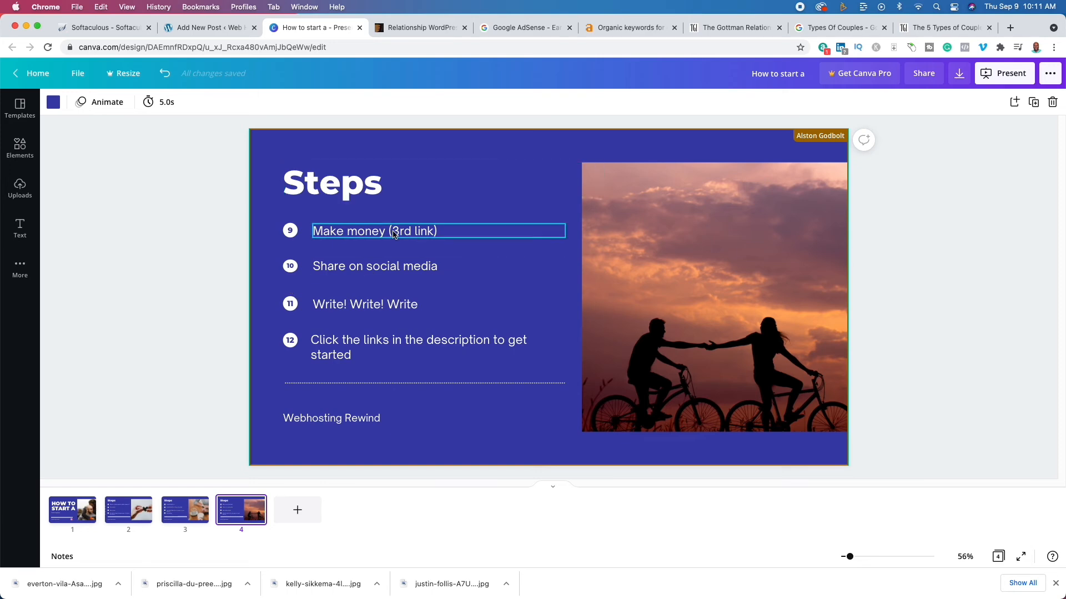
Look through the products and related posts below the Gottman article, and view the Google AdSense start page
{"action": "left_click", "coordinate": [926, 32]}
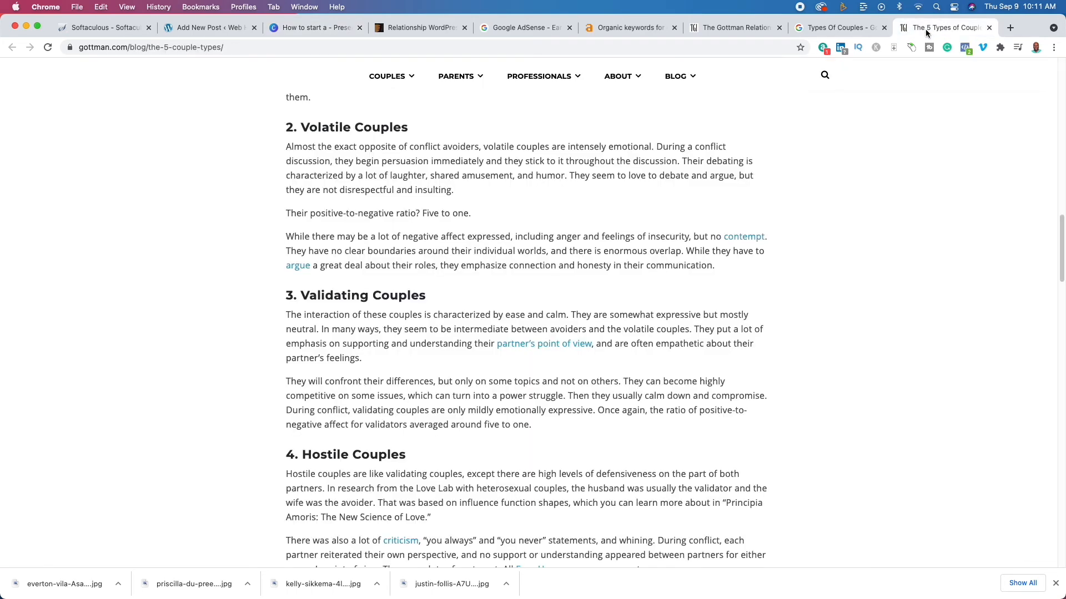
{"action": "scroll", "coordinate": [545, 361], "scroll_direction": "down", "scroll_amount": 20}
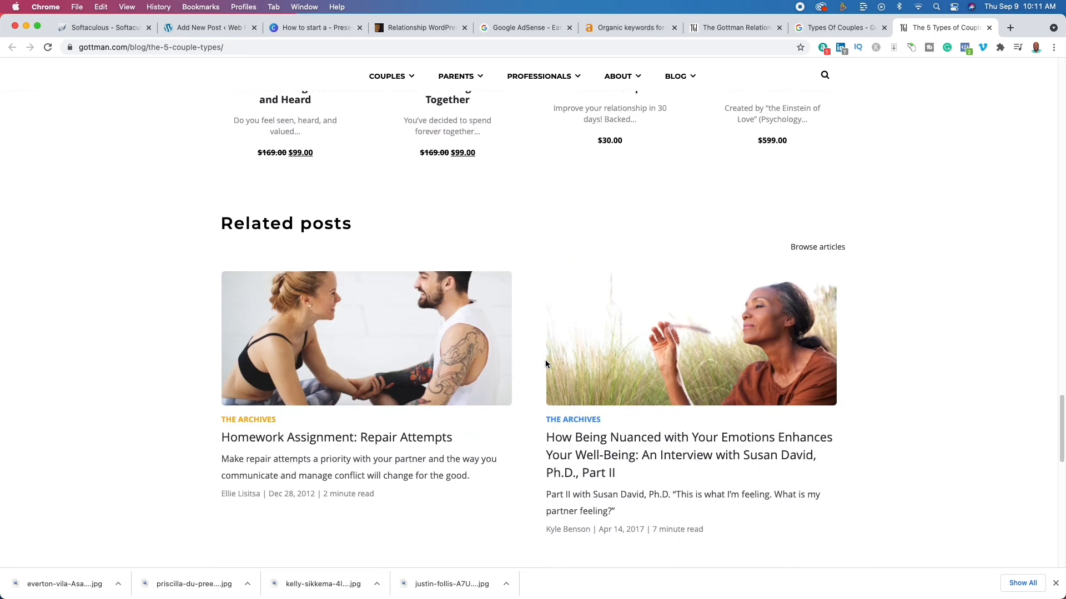
{"action": "scroll", "coordinate": [547, 363], "scroll_direction": "down", "scroll_amount": 1}
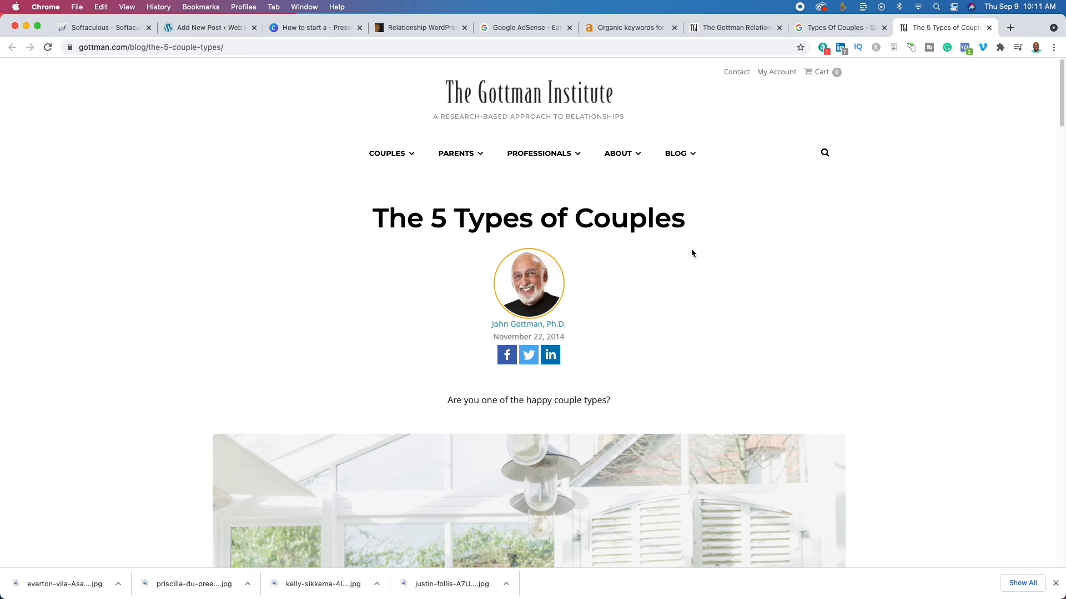
{"action": "left_click", "coordinate": [505, 28]}
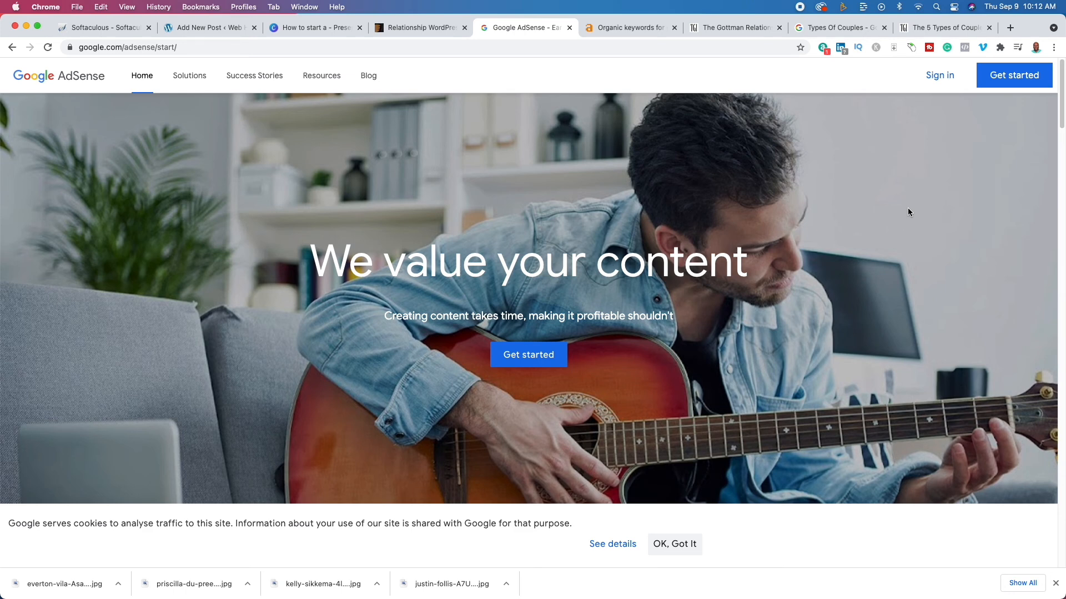
Scan the Gottman article from its title to the author box, and return to the steps slide in Canva
{"action": "left_click", "coordinate": [938, 28]}
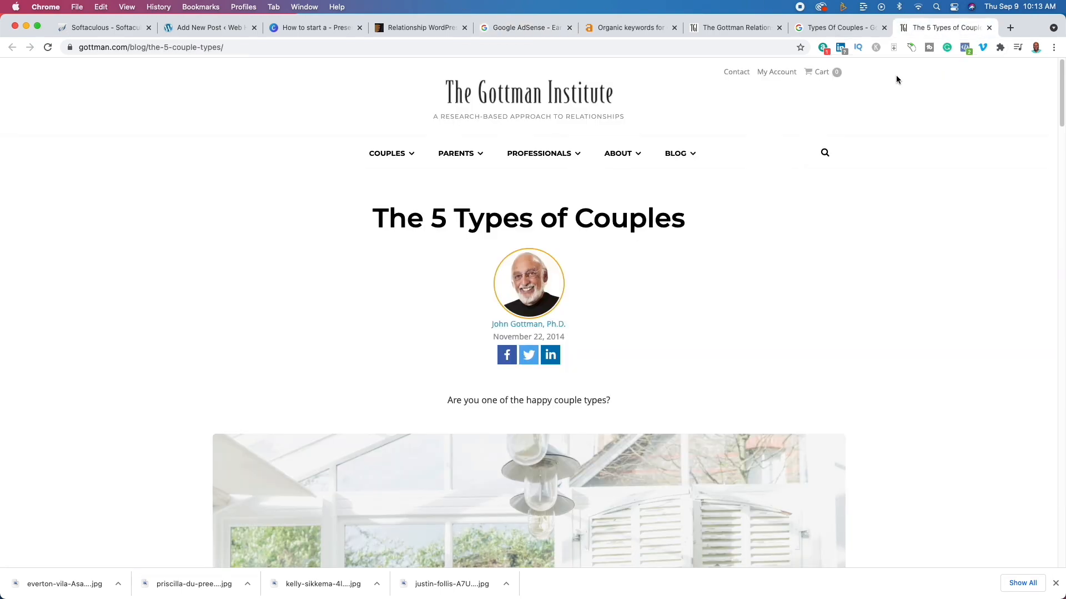
{"action": "scroll", "coordinate": [882, 256], "scroll_direction": "down", "scroll_amount": 5}
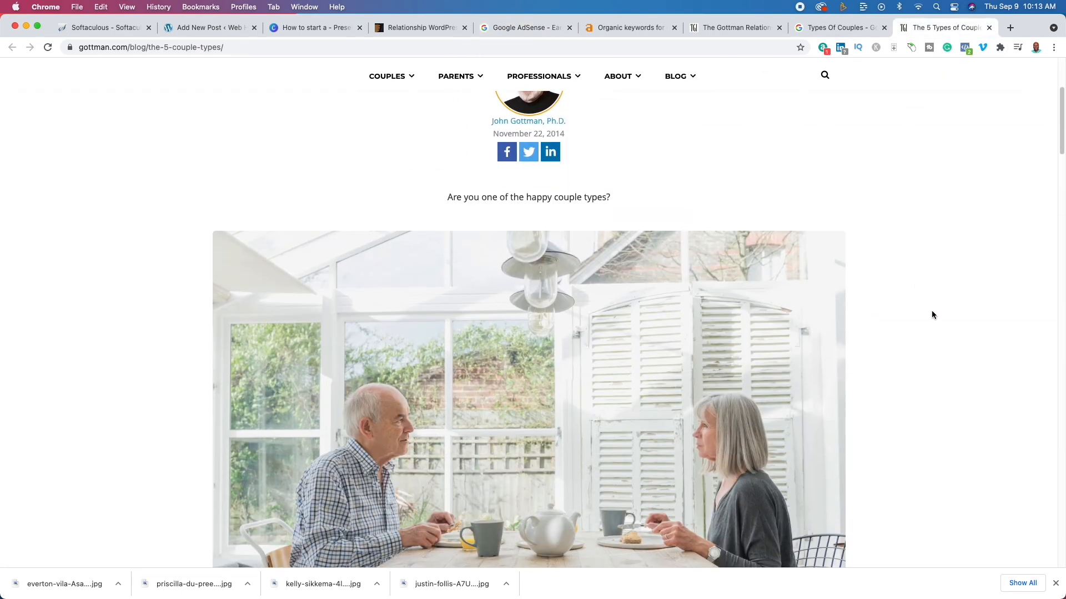
{"action": "scroll", "coordinate": [916, 332], "scroll_direction": "down", "scroll_amount": 8}
{"action": "scroll", "coordinate": [917, 335], "scroll_direction": "down", "scroll_amount": 20}
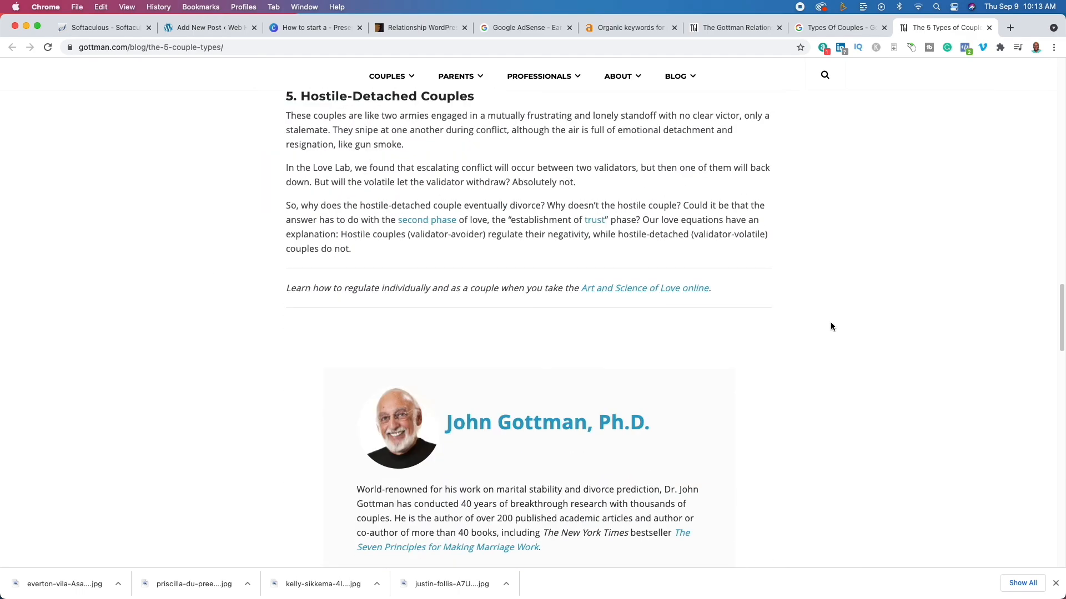
{"action": "scroll", "coordinate": [830, 324], "scroll_direction": "up", "scroll_amount": 20}
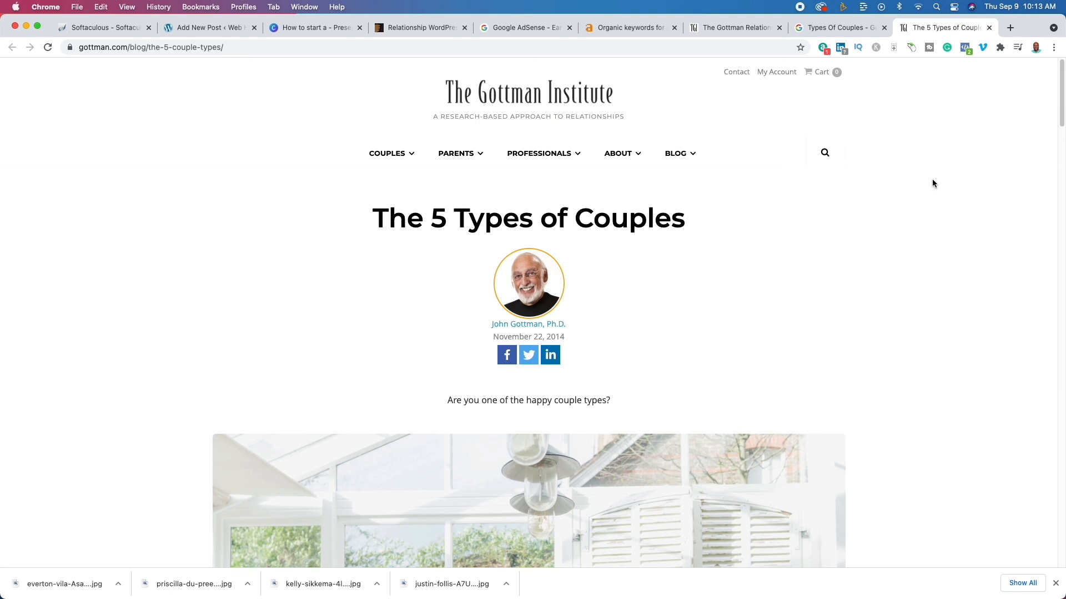
{"action": "left_click", "coordinate": [308, 29]}
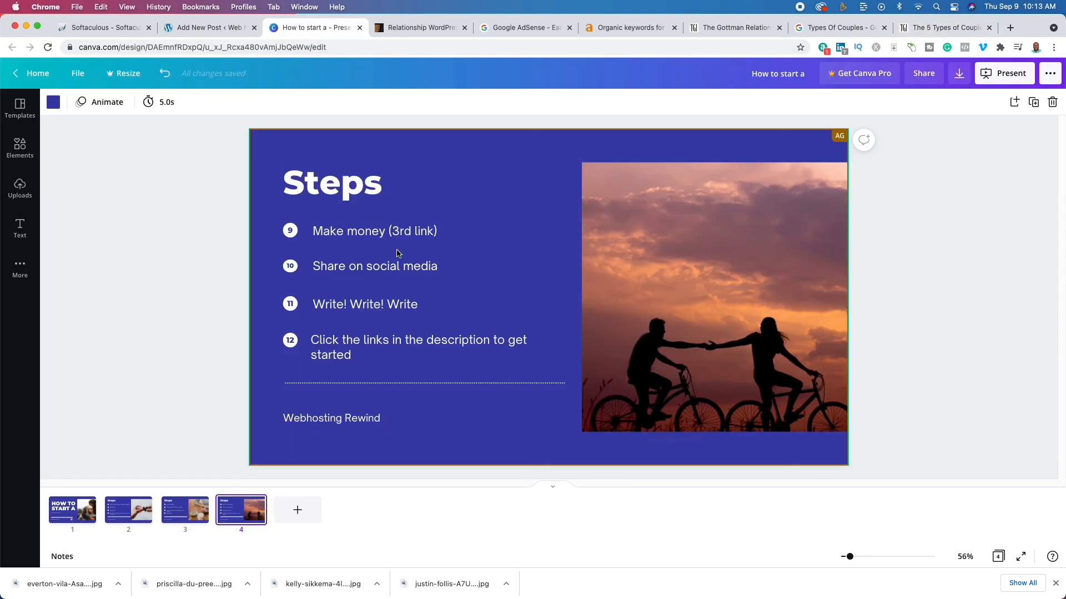